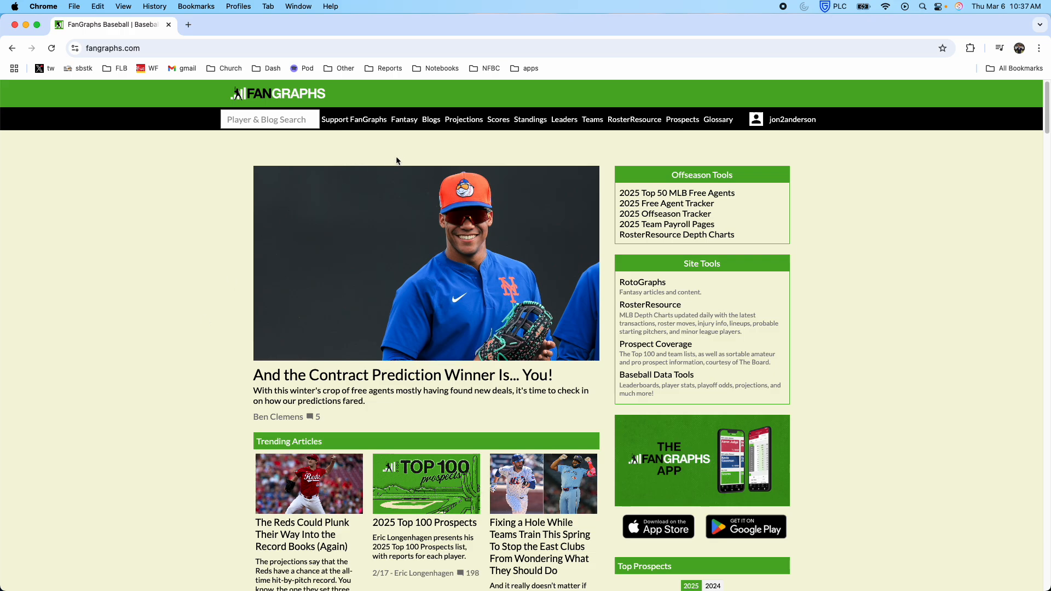
# Open the FanGraphs fantasy Auction Calculator and hide the browser's bookmarks bar
pyautogui.moveTo(404, 128)
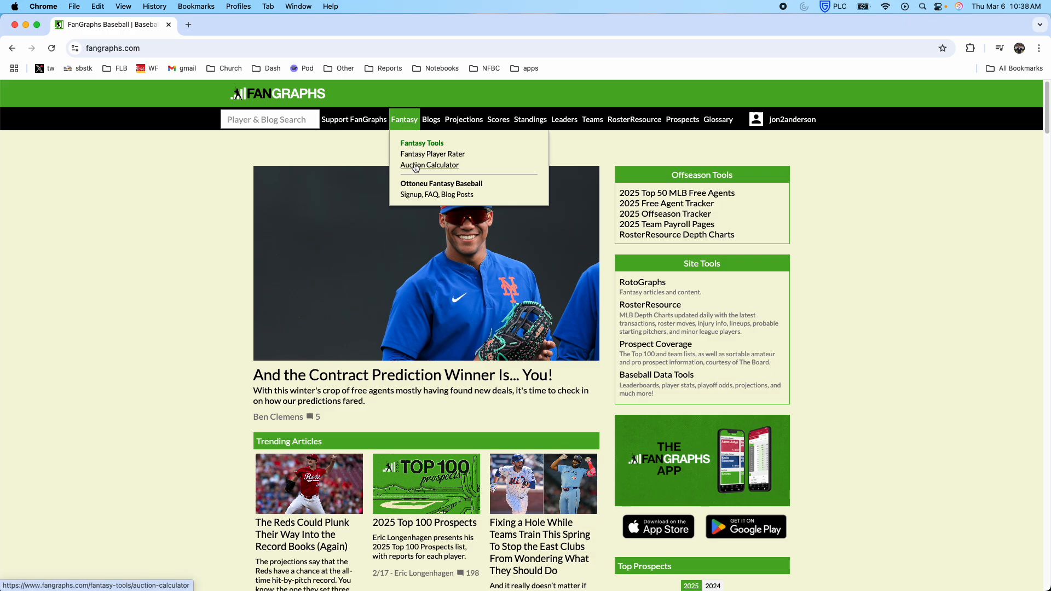
pyautogui.click(416, 166)
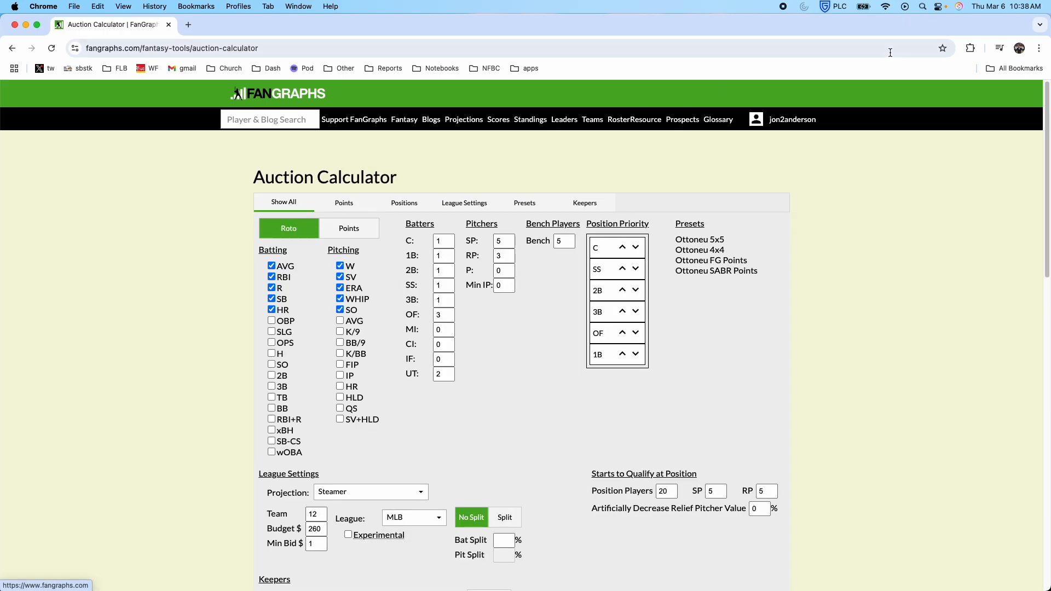
pyautogui.click(1039, 48)
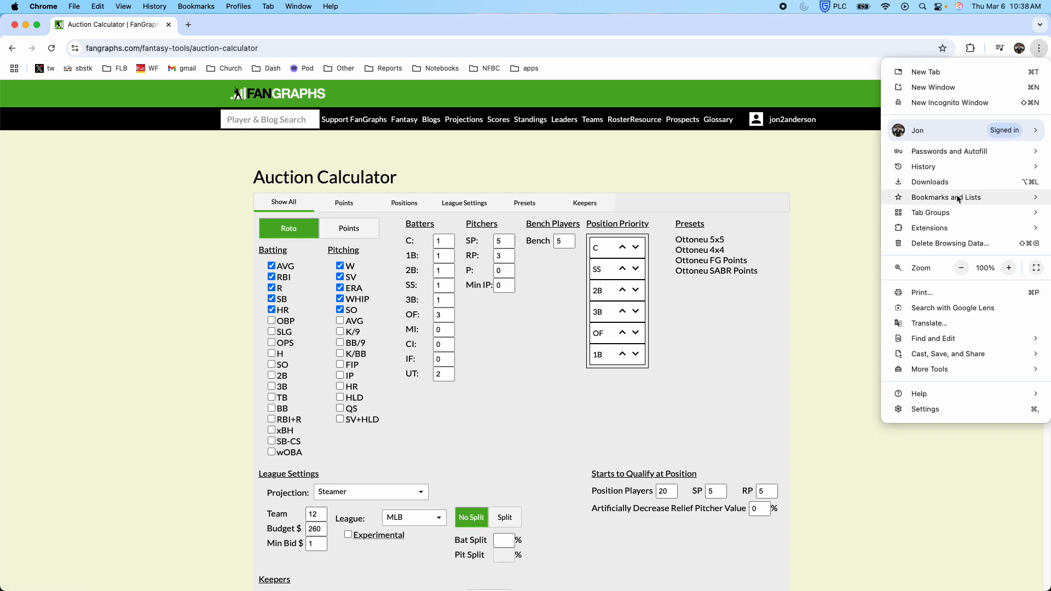
pyautogui.moveTo(948, 197)
pyautogui.click(803, 236)
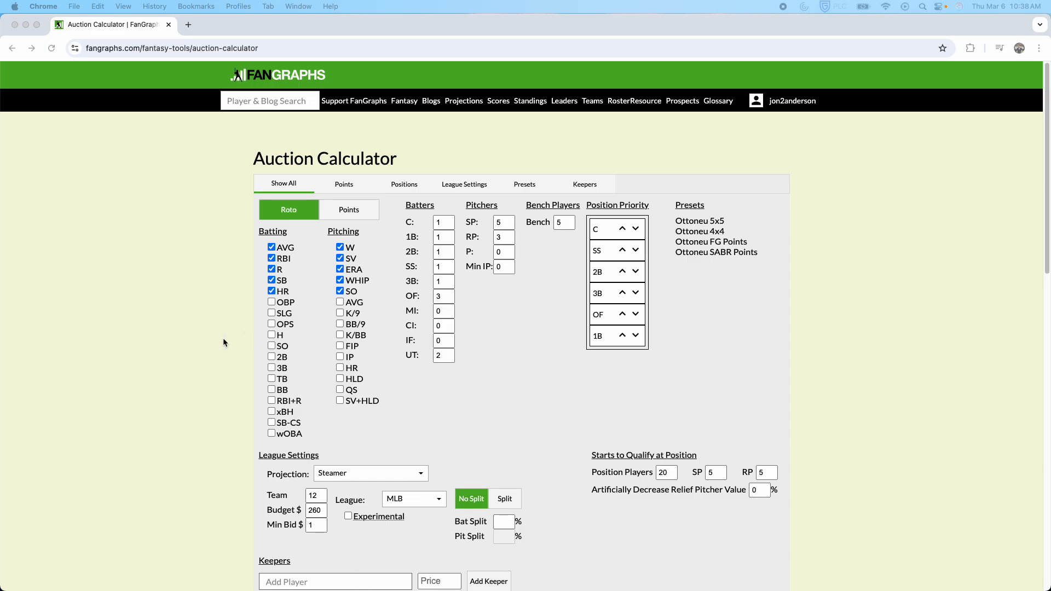
pyautogui.click(183, 314)
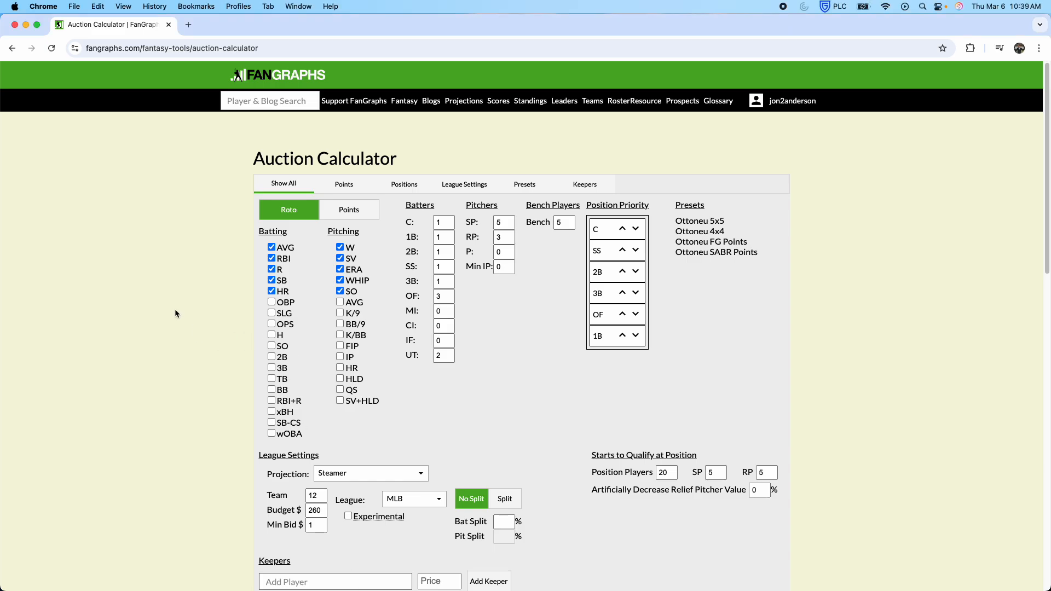
# Replace the batting categories AVG and SB with OPS and SB-CS
pyautogui.moveTo(447, 106)
pyautogui.scroll(-1, 230, 288)
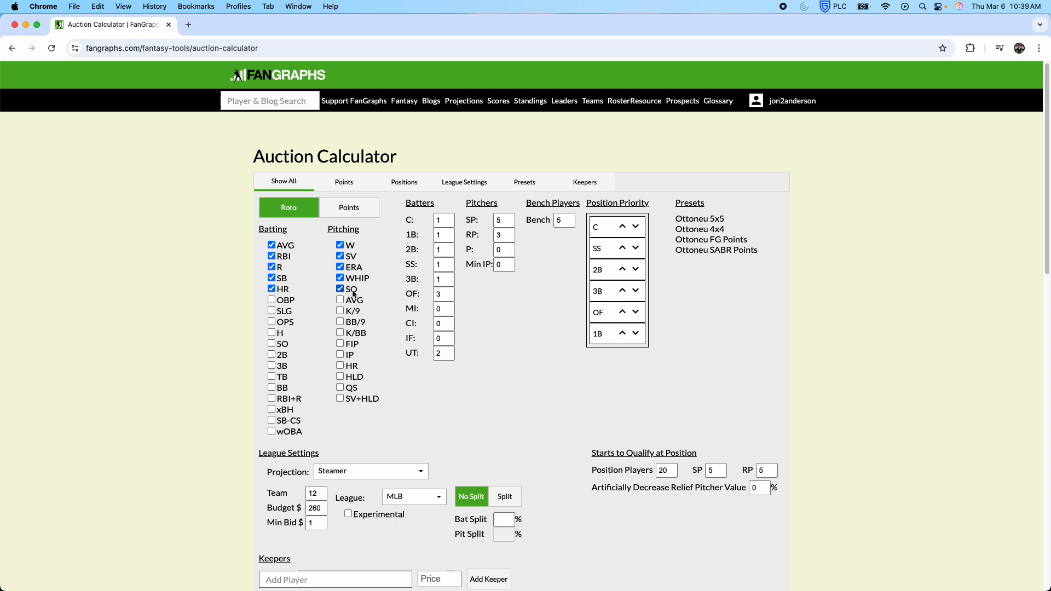
pyautogui.click(287, 249)
pyautogui.click(283, 322)
pyautogui.click(291, 421)
pyautogui.click(282, 279)
# Replace the pitching categories SO and SV with K/9 and SV+HLD
pyautogui.click(349, 288)
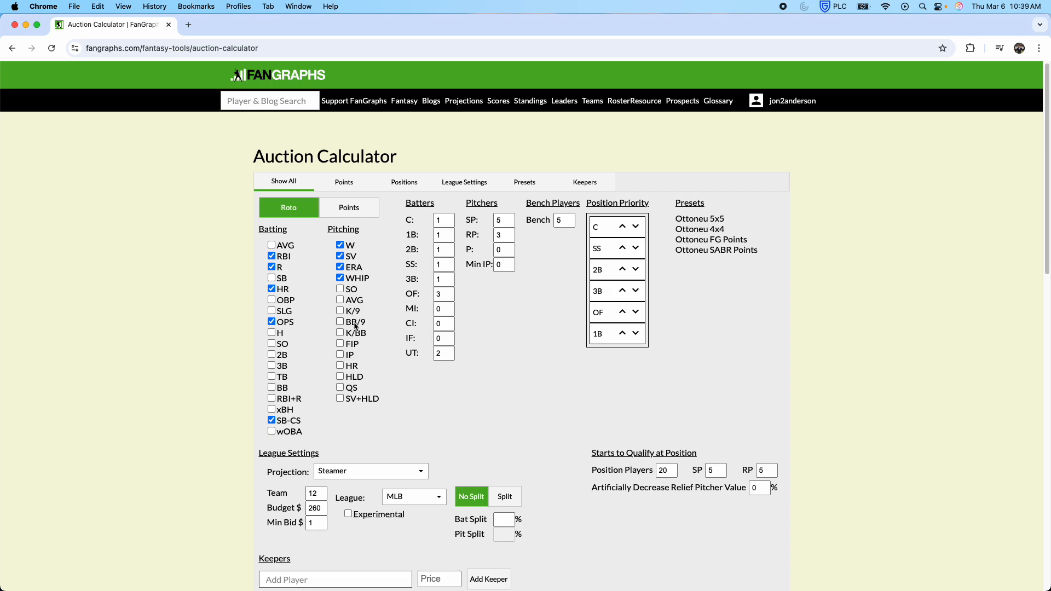
pyautogui.click(355, 313)
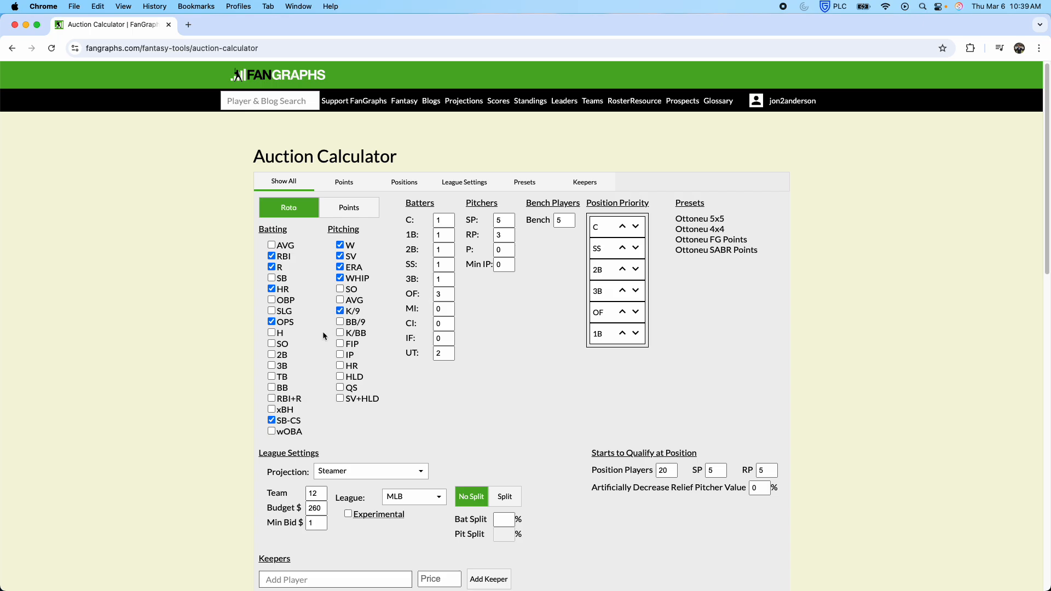
pyautogui.click(341, 256)
pyautogui.click(347, 401)
# Set the batter roster spots for MI and CI to 1 each
pyautogui.click(441, 222)
pyautogui.moveTo(441, 222); pyautogui.dragTo(417, 226)
pyautogui.press('Tab')
pyautogui.press('Tab')
pyautogui.press('Tab')
pyautogui.press('Tab')
pyautogui.press('Tab')
pyautogui.press('Tab')
pyautogui.write('1')
pyautogui.press('Tab')
pyautogui.write('1')
pyautogui.click(487, 319)
# Set the starting pitcher spots to 6 and the bench players to 4
pyautogui.click(502, 221)
pyautogui.press('BackSpace')
pyautogui.write('6')
pyautogui.moveTo(503, 218); pyautogui.dragTo(482, 221)
pyautogui.click(559, 222)
pyautogui.press('Down')
pyautogui.click(546, 289)
# Rearrange the position priority to 2B, SS, 3B, OF, 1B, C
pyautogui.scroll(-3, 555, 297)
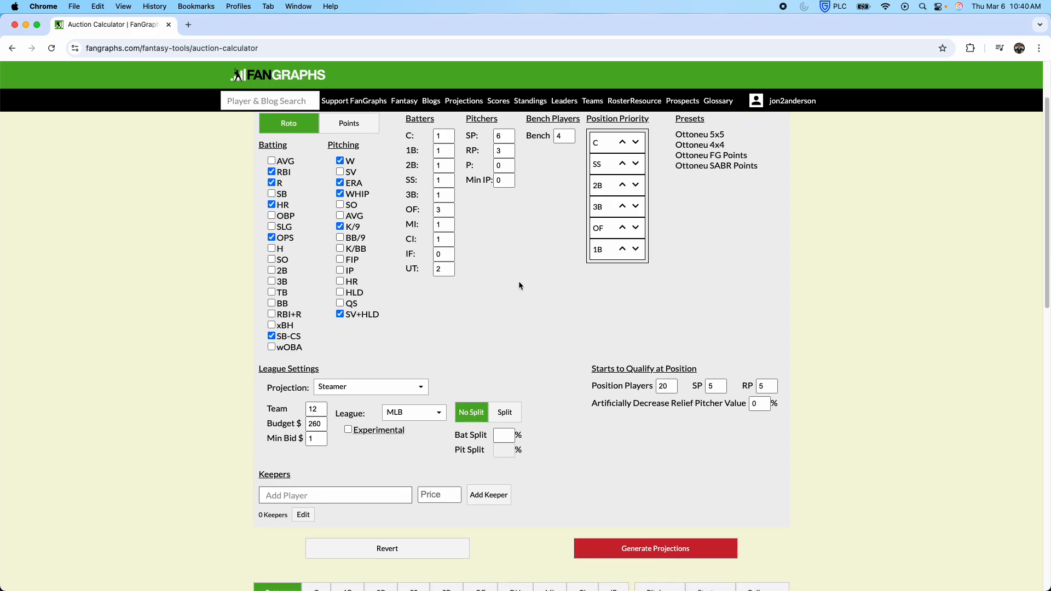
pyautogui.scroll(1, 519, 285)
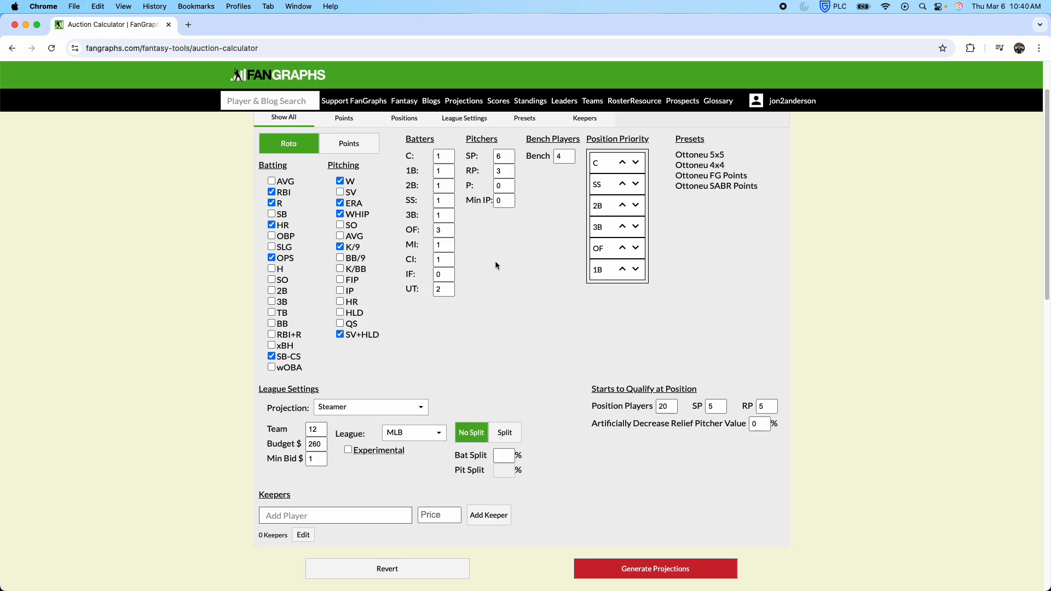
pyautogui.scroll(-1, 526, 257)
pyautogui.scroll(1, 501, 298)
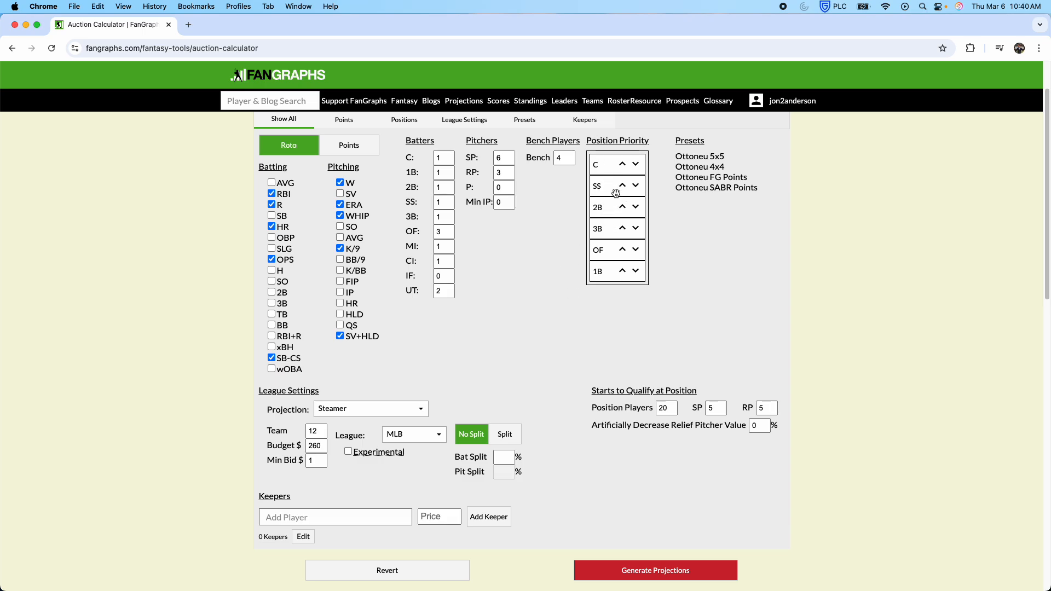
pyautogui.click(621, 188)
pyautogui.click(636, 187)
pyautogui.click(637, 209)
pyautogui.click(636, 228)
pyautogui.click(636, 250)
pyautogui.click(623, 187)
pyautogui.scroll(-1, 564, 246)
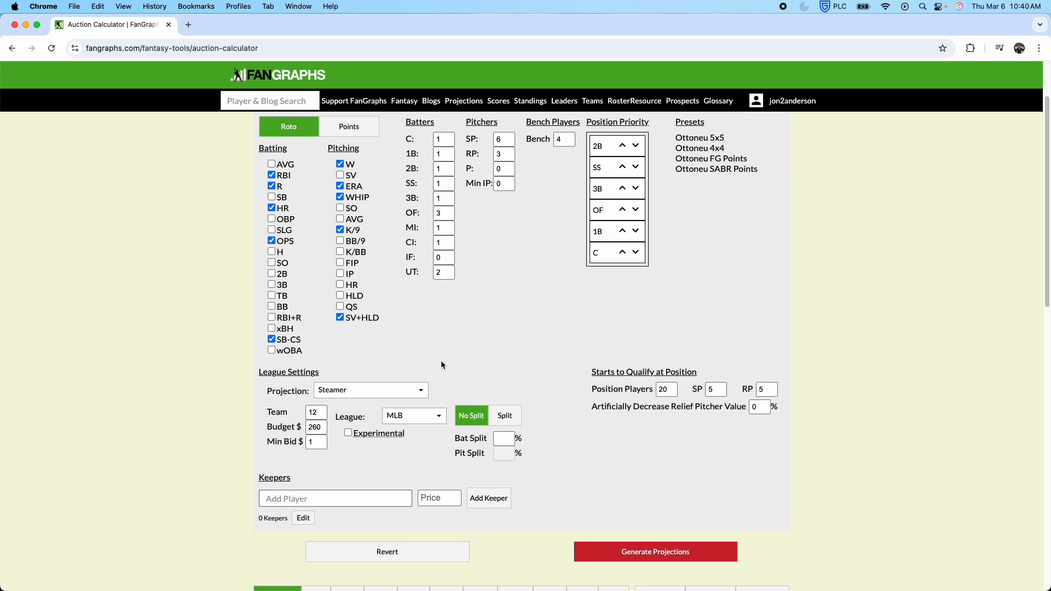
# Set the league's projection system to THE BAT X
pyautogui.click(392, 391)
pyautogui.scroll(-1, 360, 503)
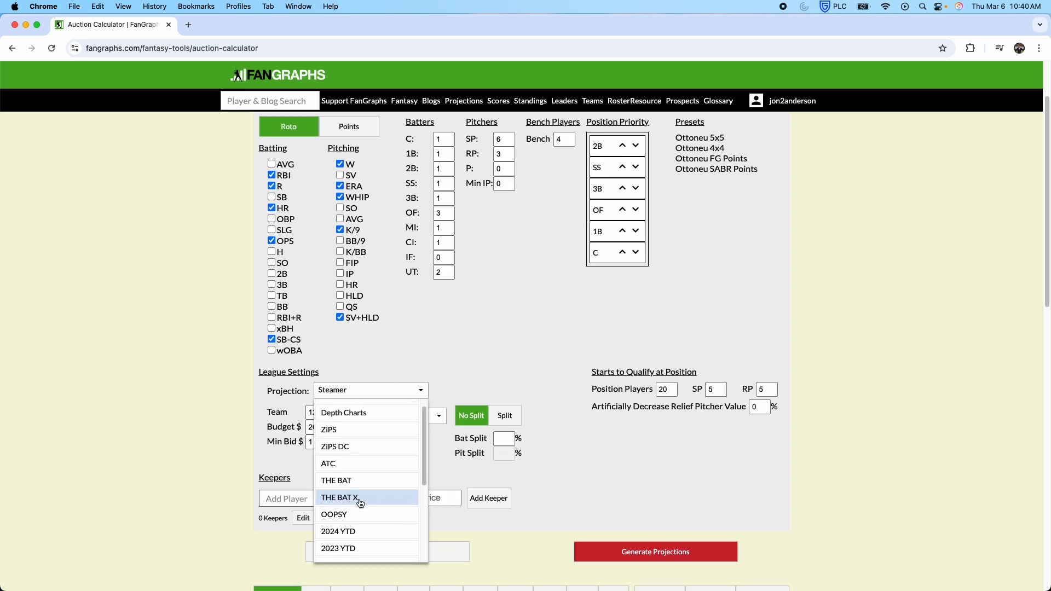
pyautogui.scroll(-1, 359, 504)
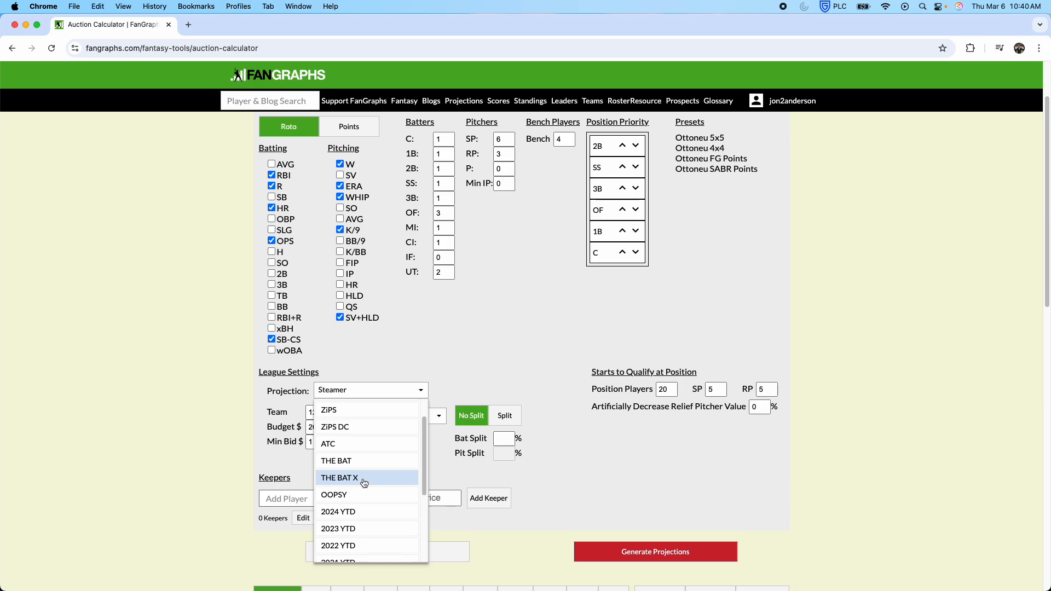
pyautogui.click(372, 486)
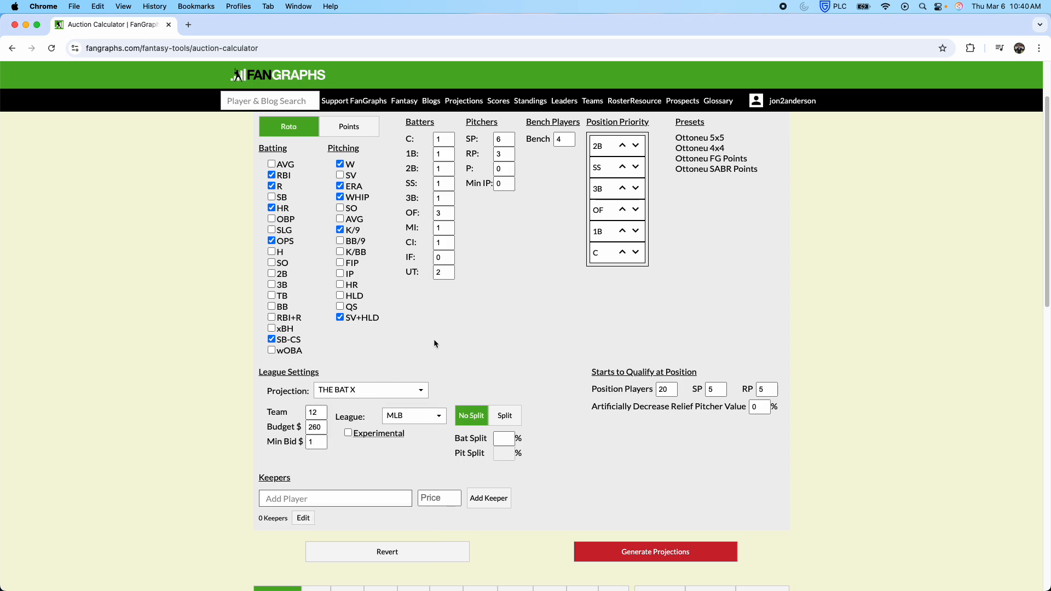
pyautogui.click(389, 391)
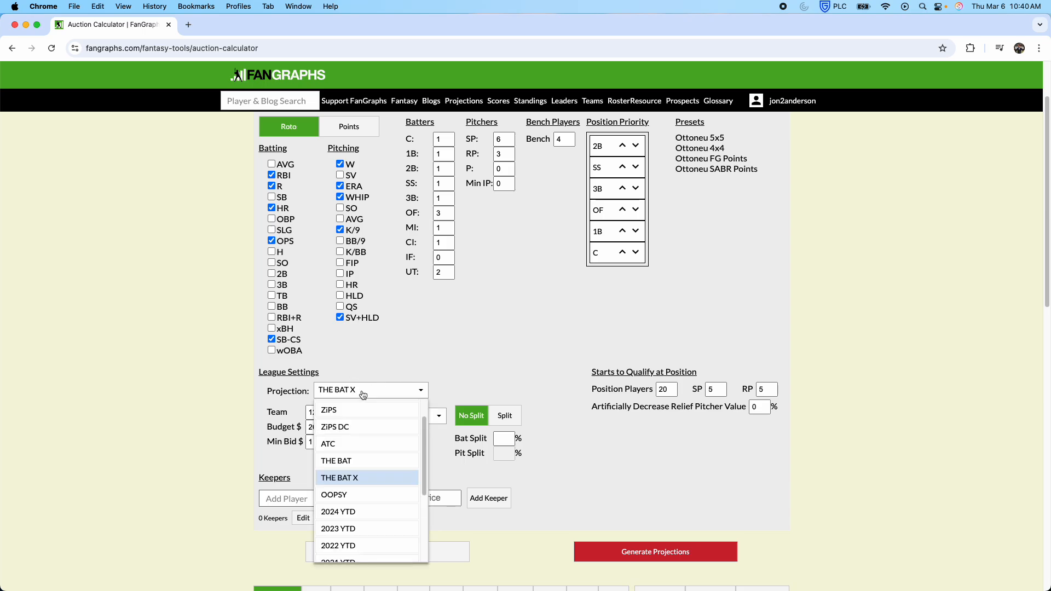
pyautogui.click(389, 344)
pyautogui.scroll(-1, 435, 362)
pyautogui.scroll(-1, 435, 366)
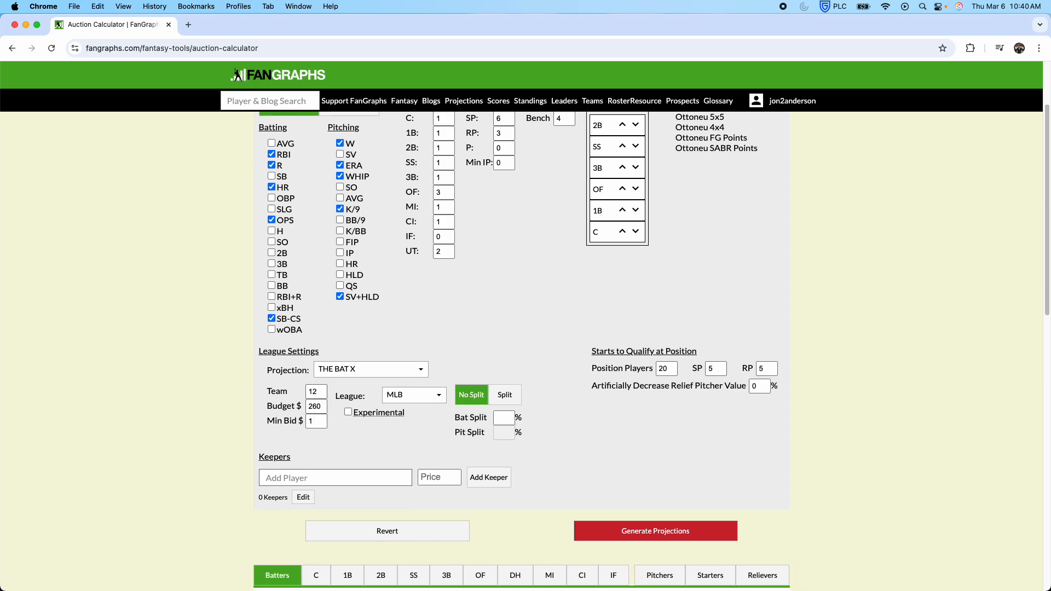
pyautogui.press('super+Tab')
pyautogui.moveTo(381, 86); pyautogui.dragTo(351, 590)
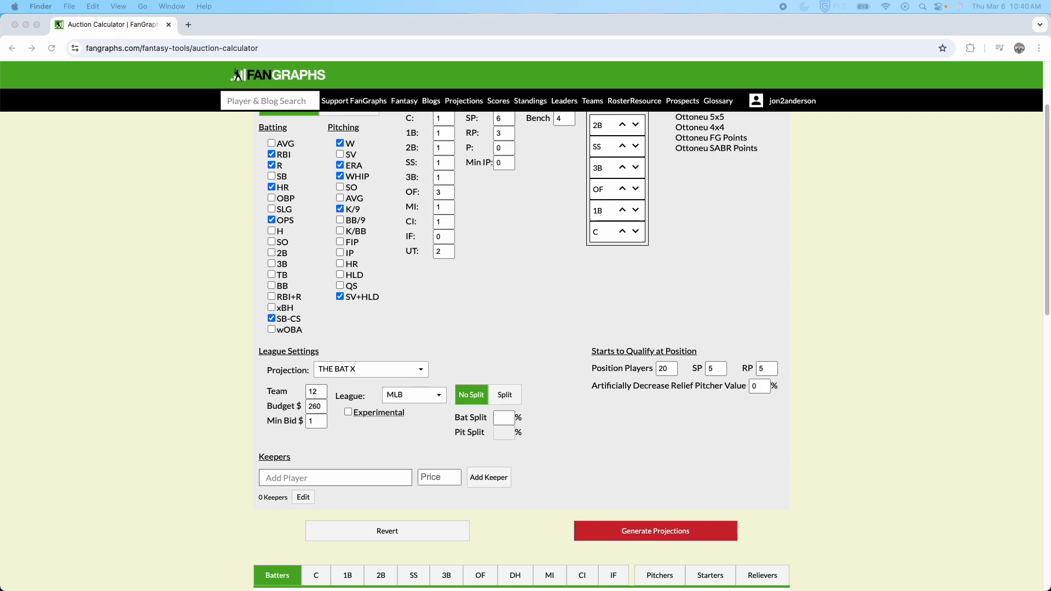
pyautogui.click(171, 349)
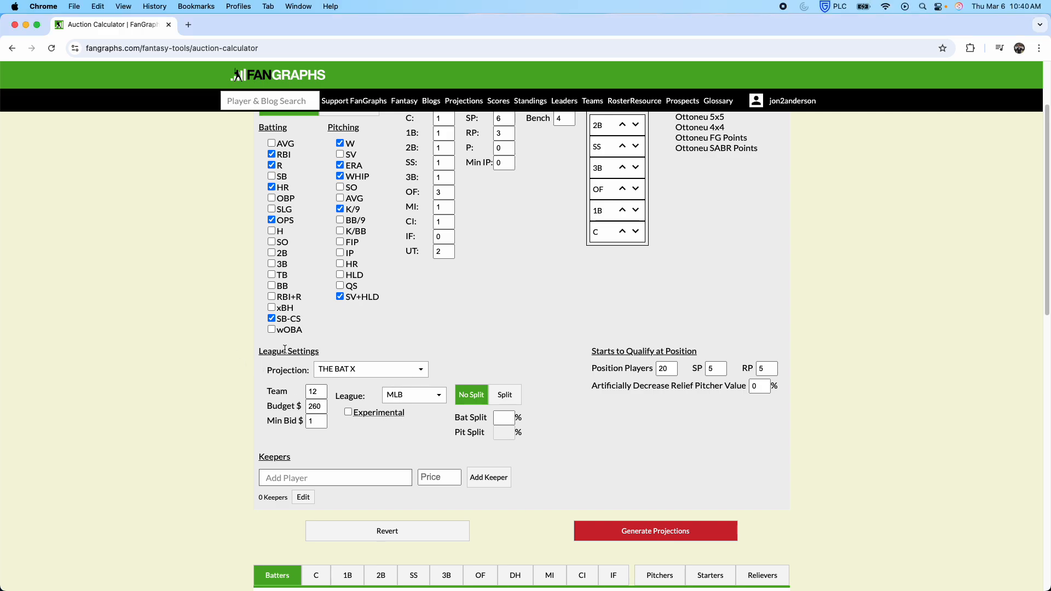
# Review the league choices, the starts needed to qualify at a position and the relief pitcher value reduction
pyautogui.click(399, 397)
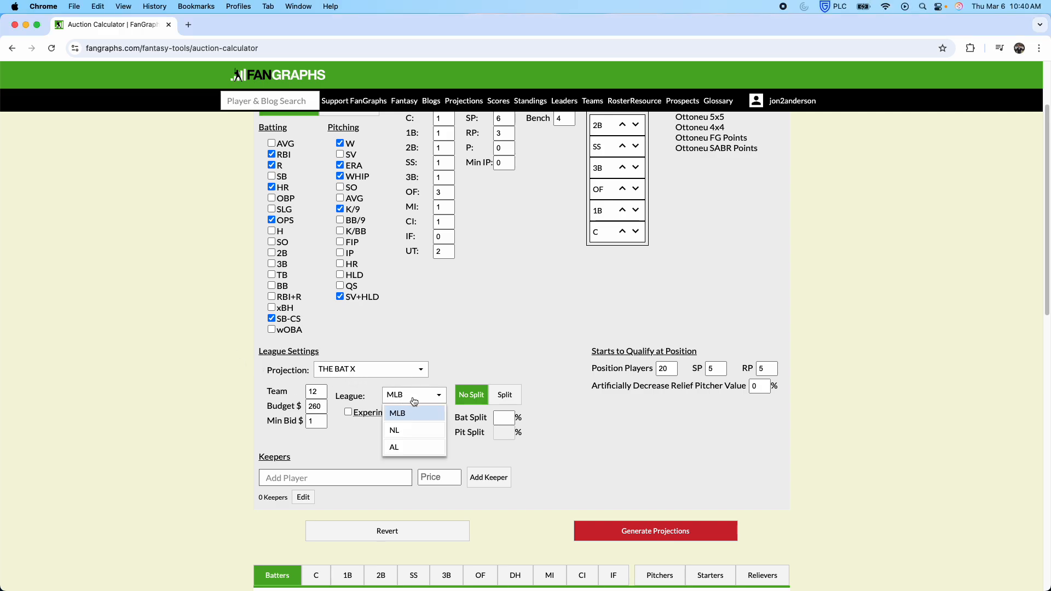
pyautogui.click(408, 403)
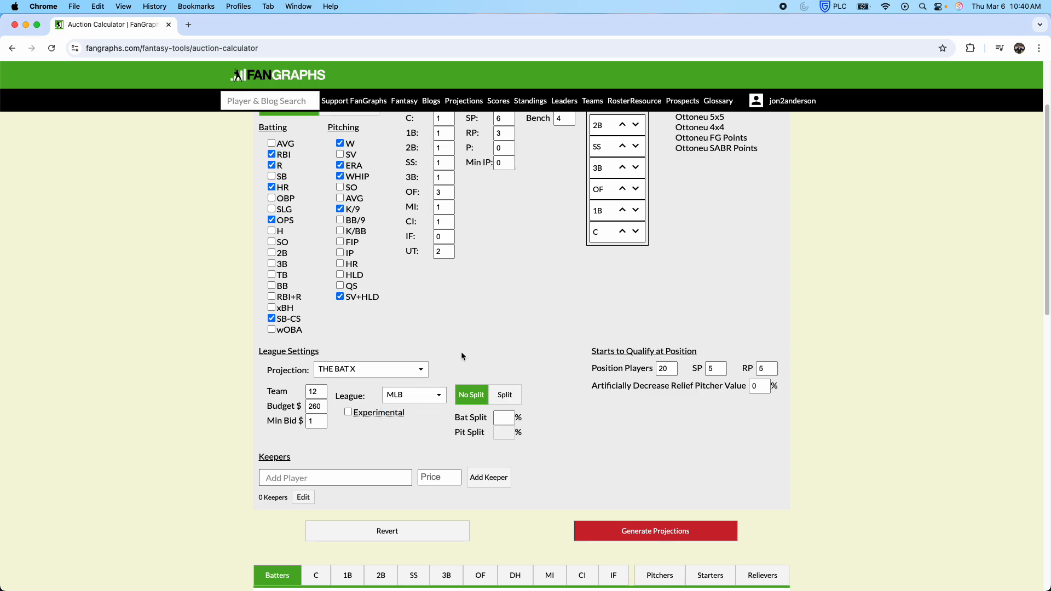
pyautogui.scroll(-2, 319, 337)
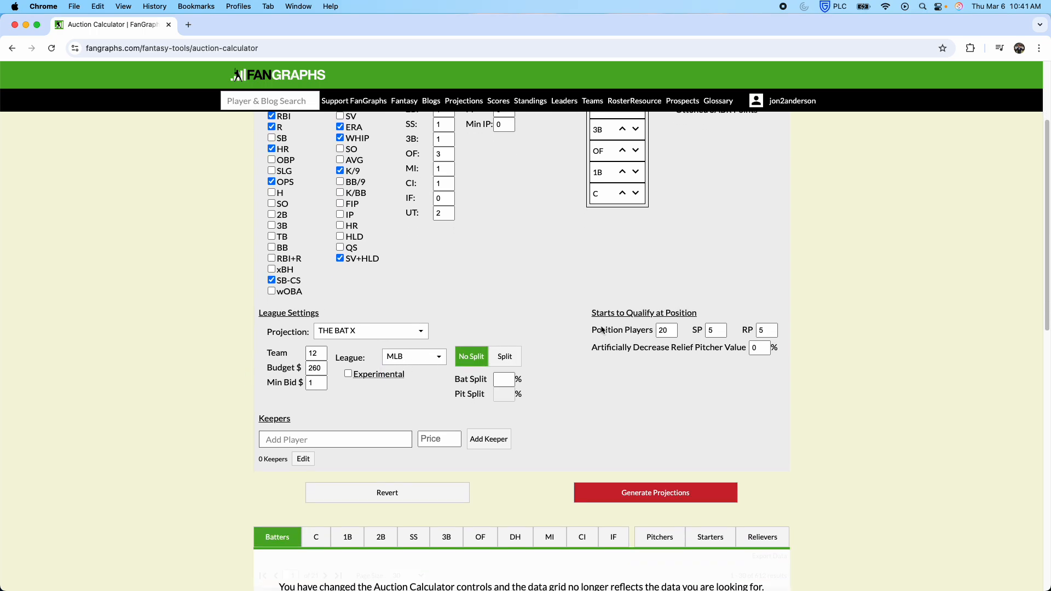
pyautogui.click(667, 329)
pyautogui.click(721, 331)
pyautogui.doubleClick(648, 360)
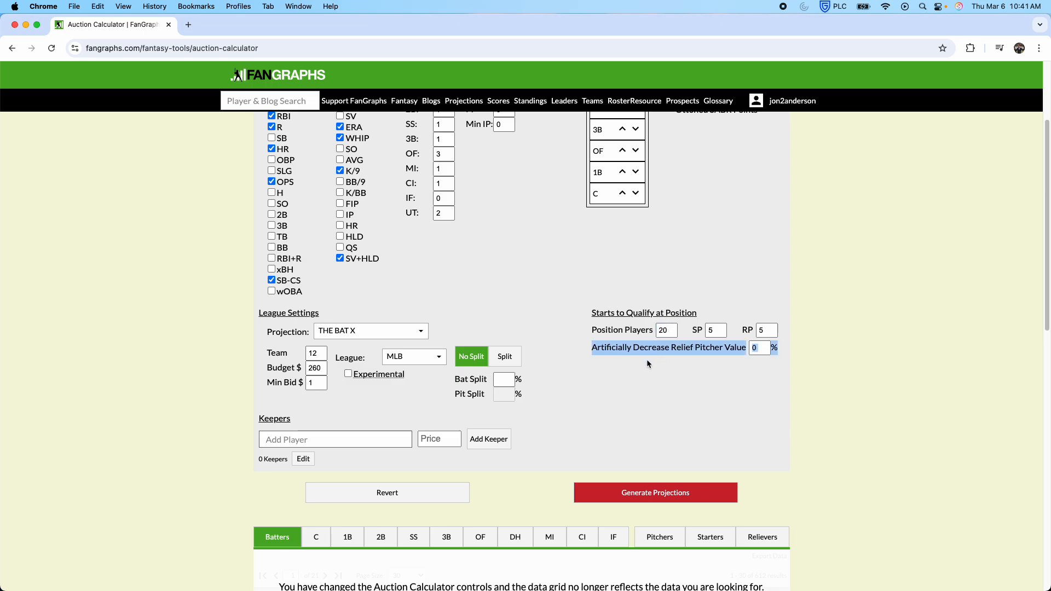
pyautogui.click(571, 333)
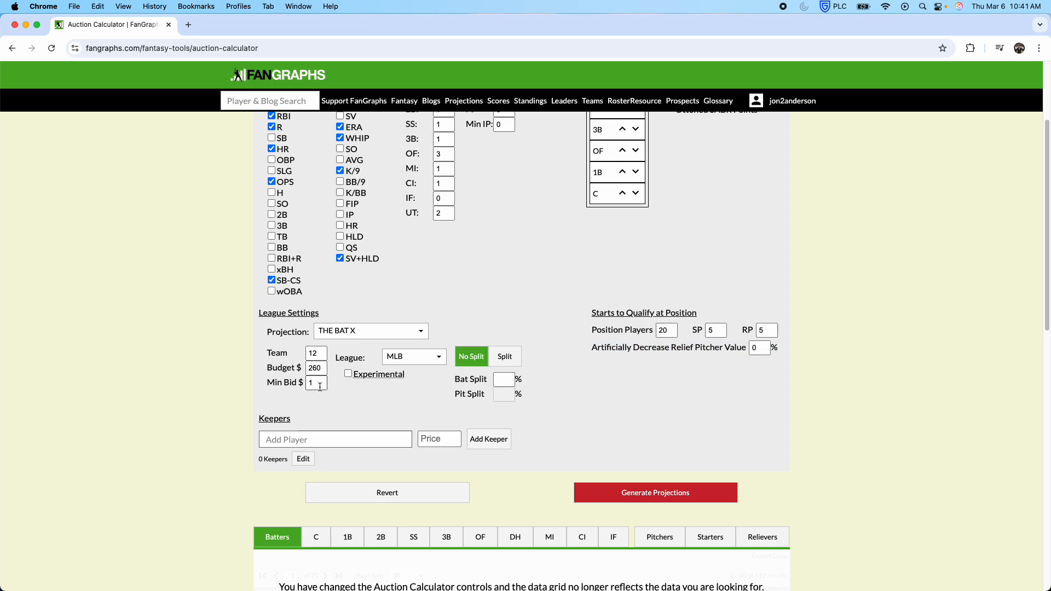
# Examine the team budget value in the league settings
pyautogui.doubleClick(315, 371)
pyautogui.click(317, 367)
pyautogui.click(308, 368)
pyautogui.moveTo(322, 368); pyautogui.dragTo(286, 379)
pyautogui.click(286, 379)
pyautogui.click(313, 369)
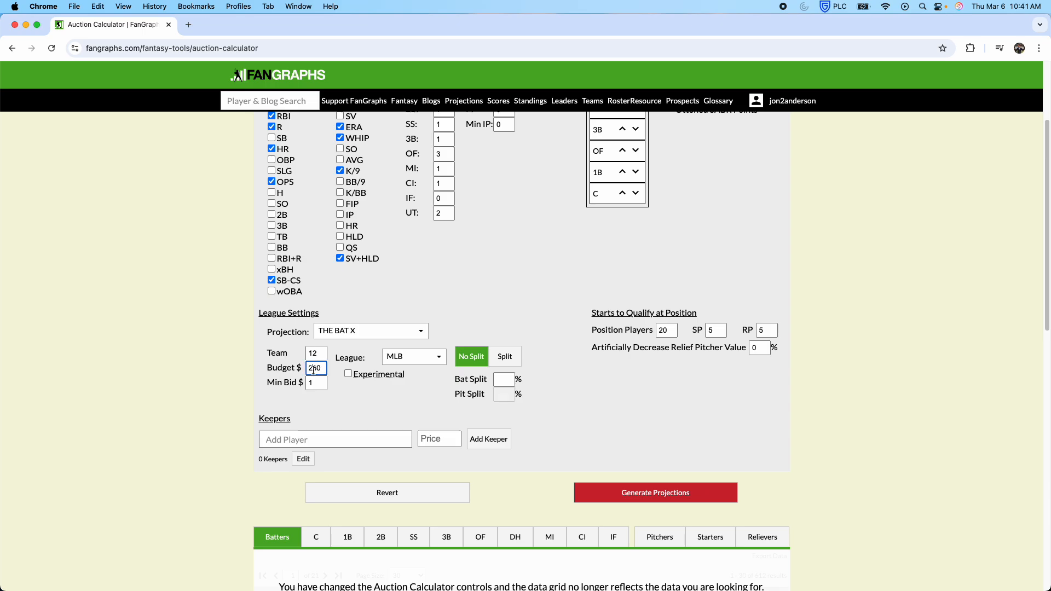
pyautogui.click(270, 377)
pyautogui.moveTo(322, 368); pyautogui.dragTo(273, 372)
pyautogui.click(270, 372)
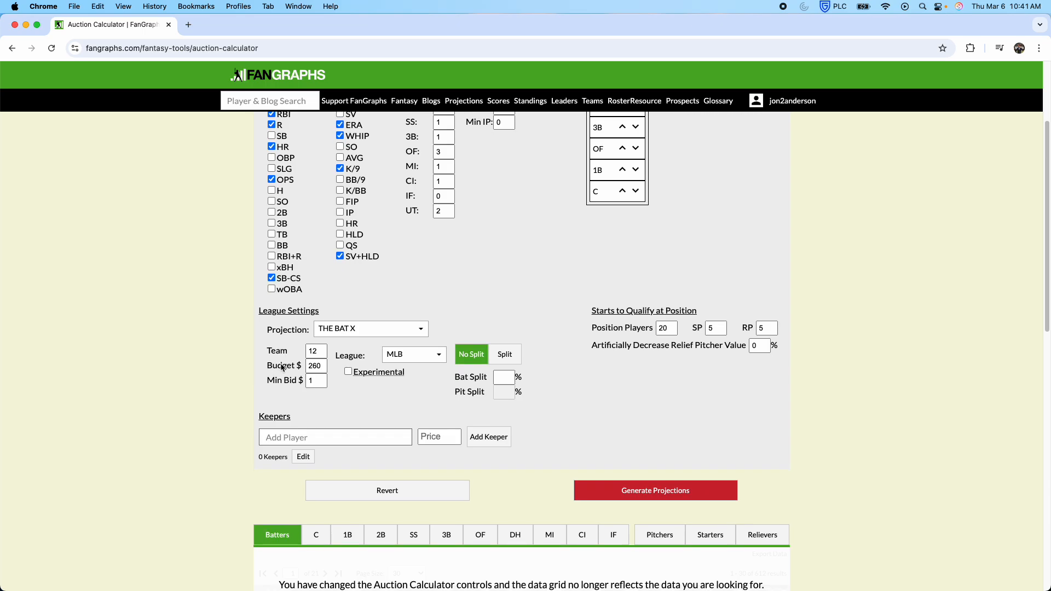
# Generate the auction projections with the customised league settings
pyautogui.scroll(-2, 211, 345)
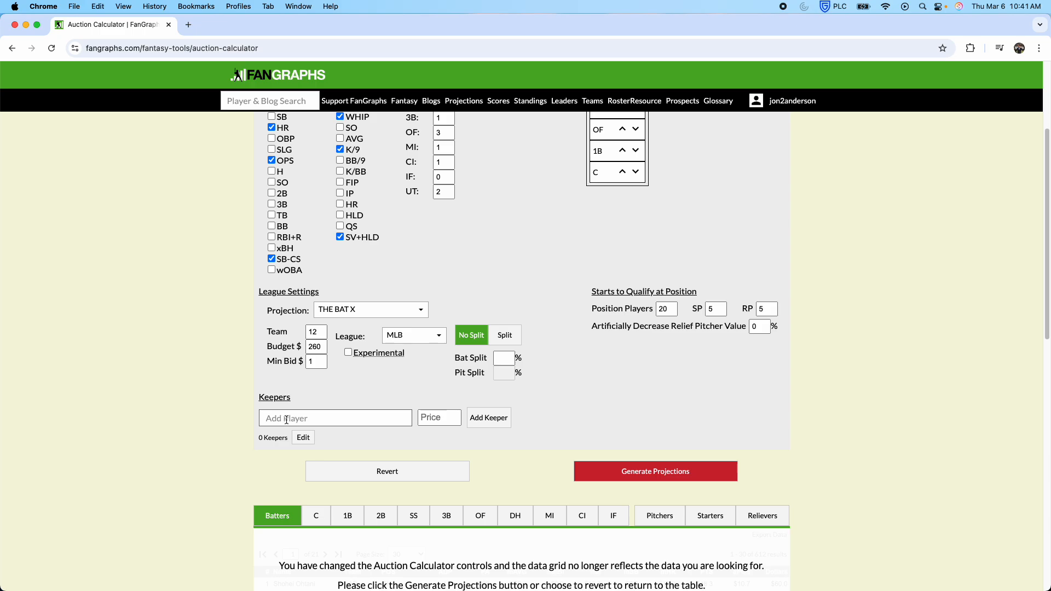
pyautogui.scroll(-3, 241, 383)
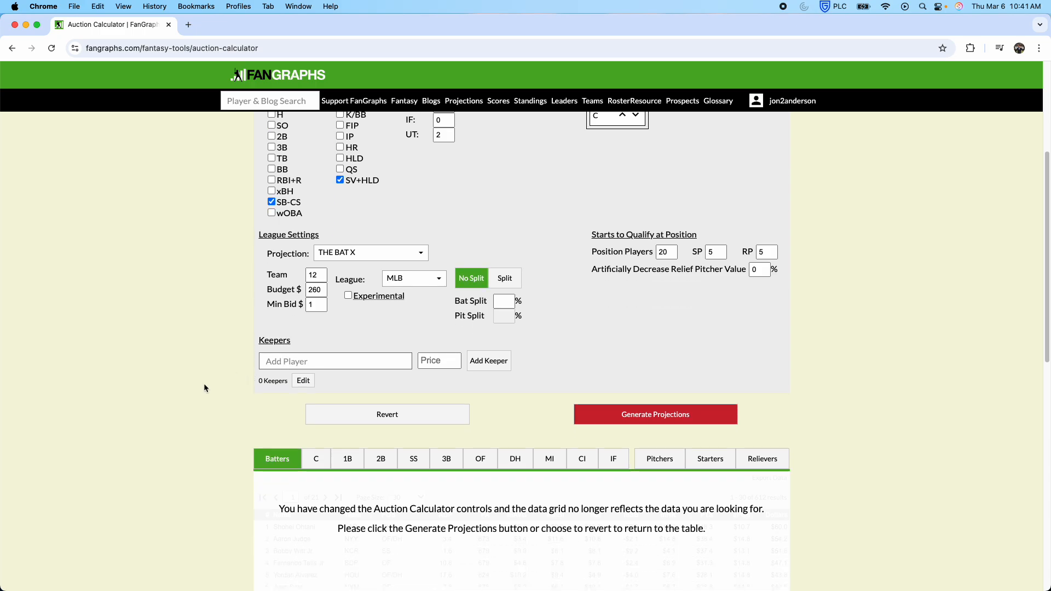
pyautogui.scroll(10, 548, 339)
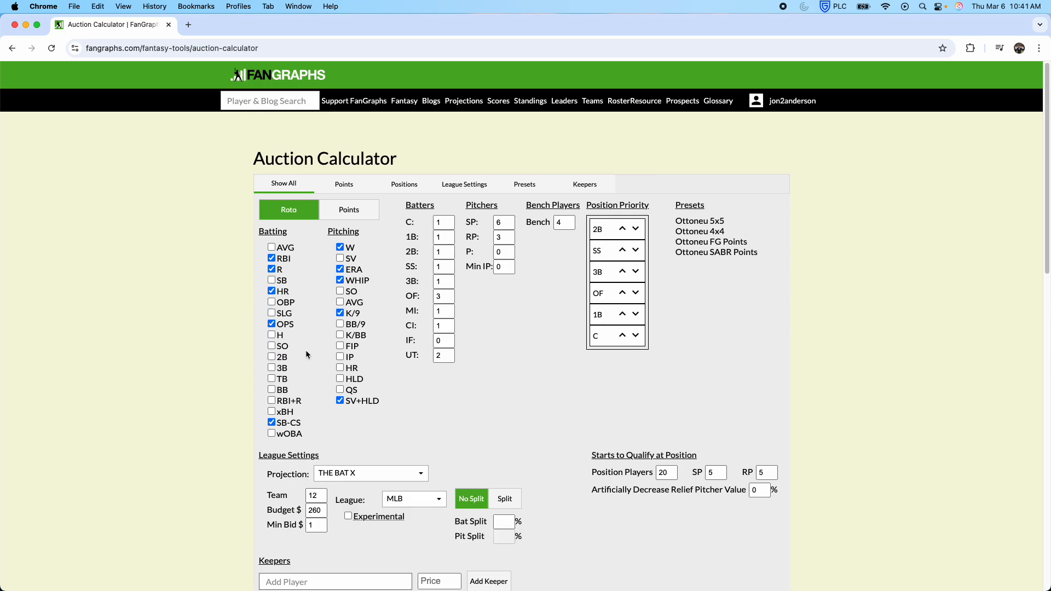
pyautogui.scroll(-10, 469, 392)
pyautogui.click(602, 414)
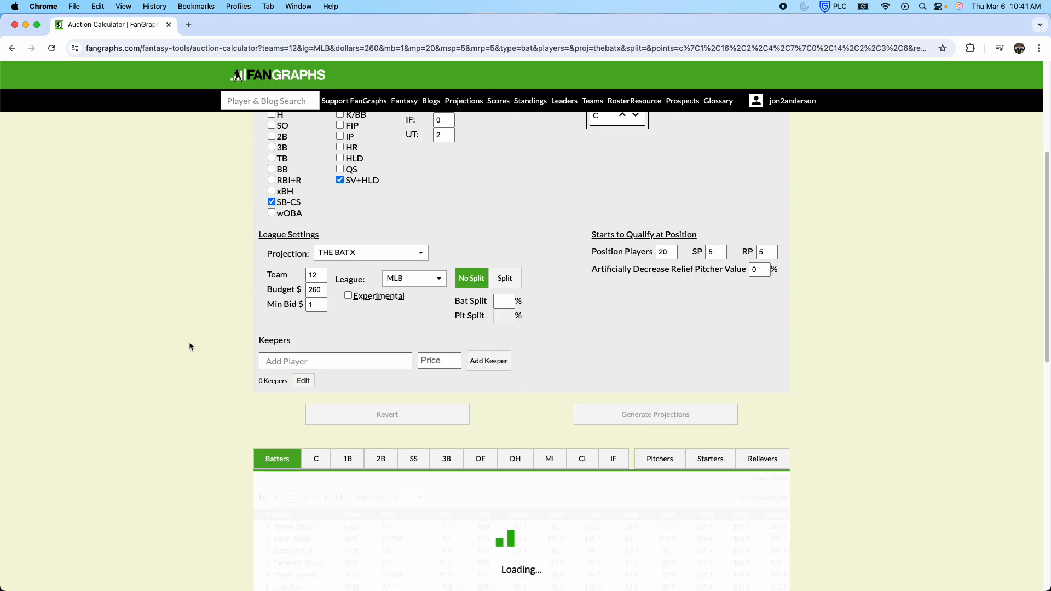
pyautogui.scroll(-4, 195, 337)
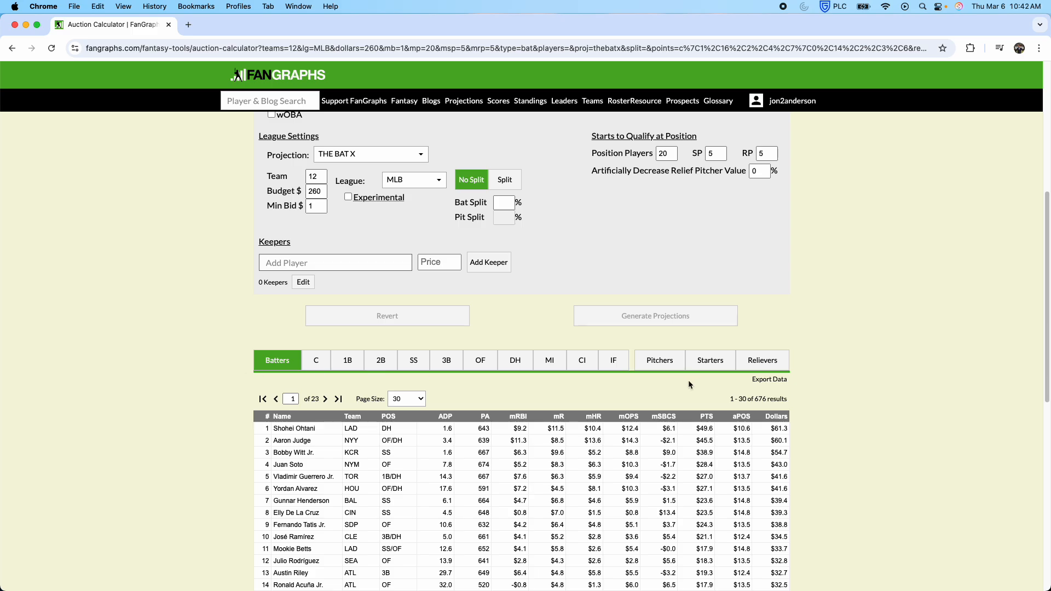
# Export the batter projections and the pitcher projections as CSV files
pyautogui.click(758, 383)
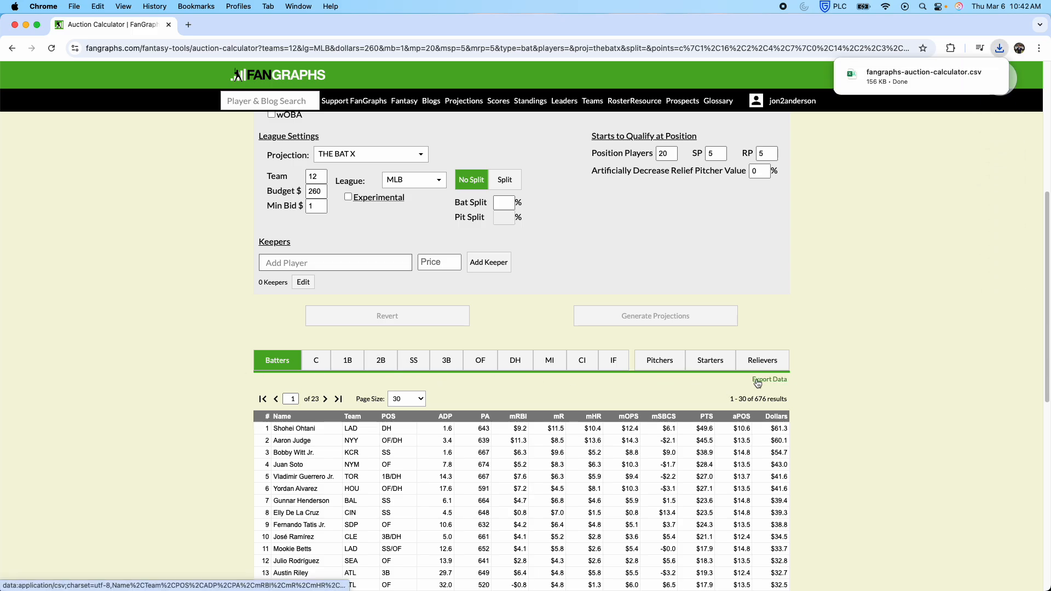
pyautogui.click(664, 364)
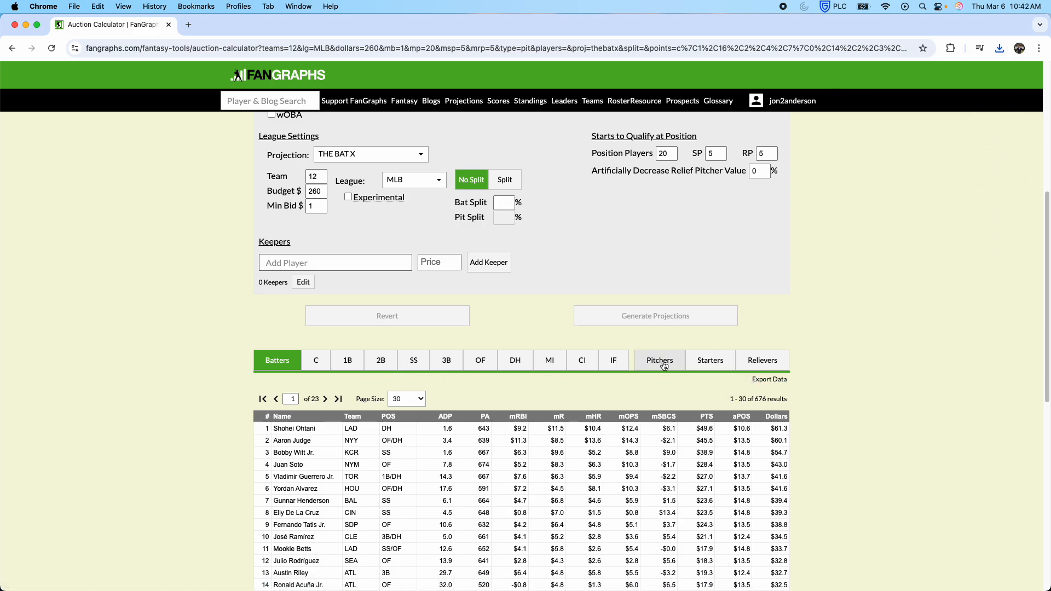
pyautogui.click(769, 380)
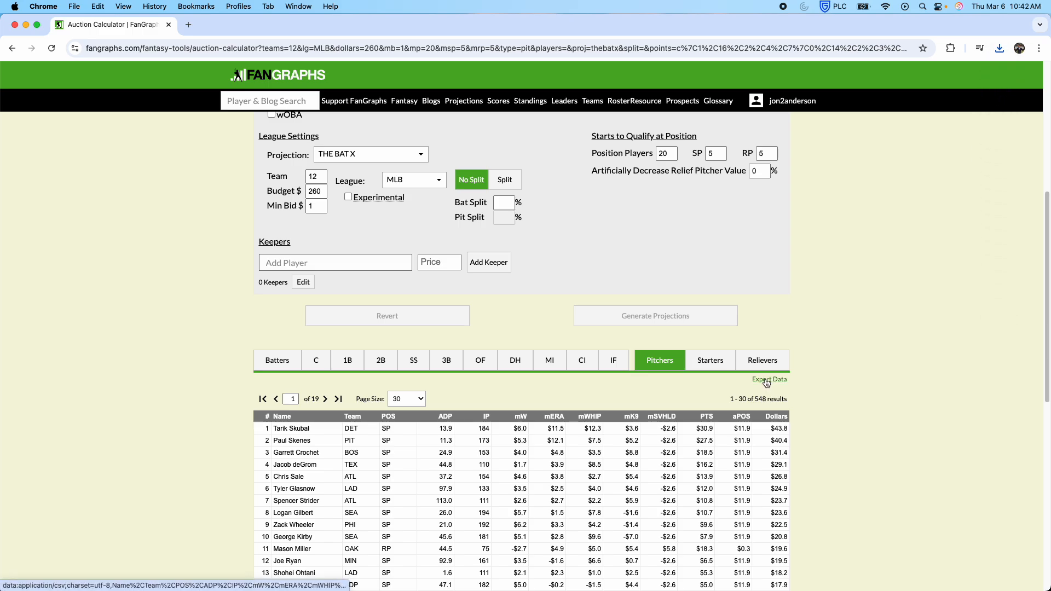
pyautogui.moveTo(785, 111)
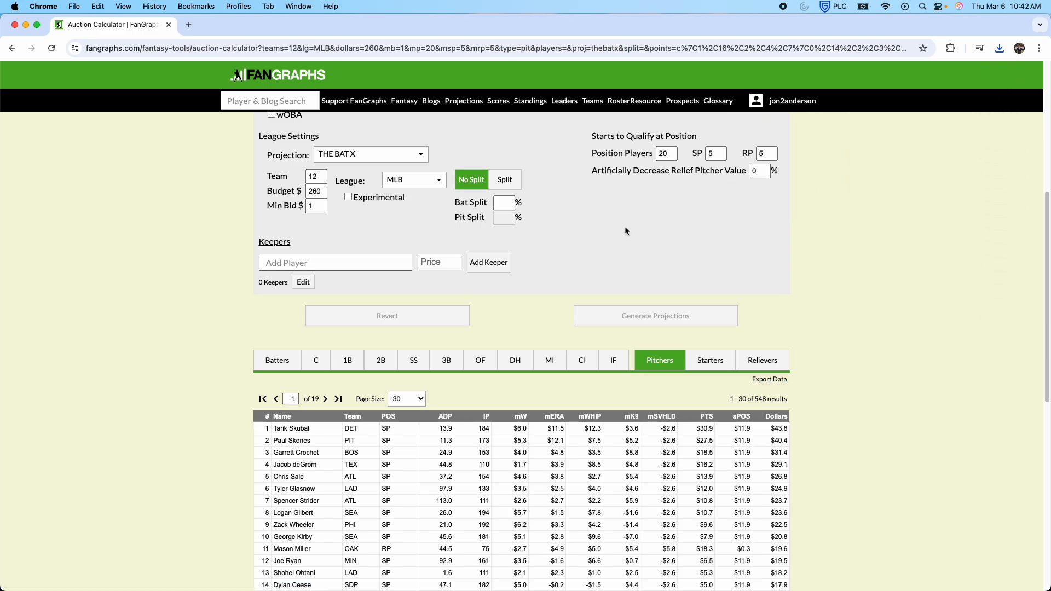
# Open the exported fangraphs-auction-calculator CSV of batters in Excel and widen the Name column to fit the player names
pyautogui.scroll(1, 630, 242)
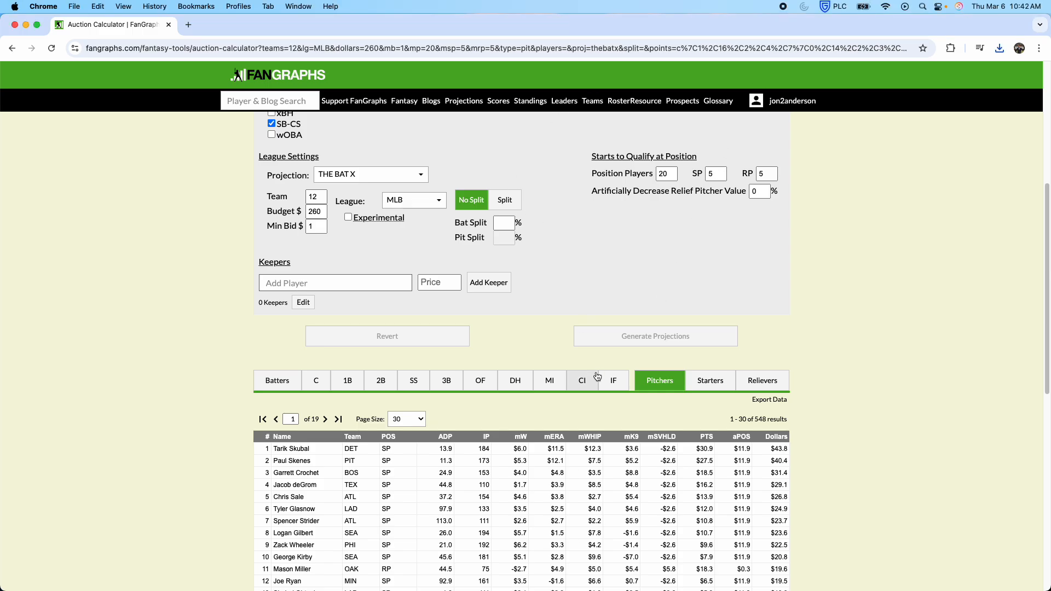
pyautogui.click(629, 288)
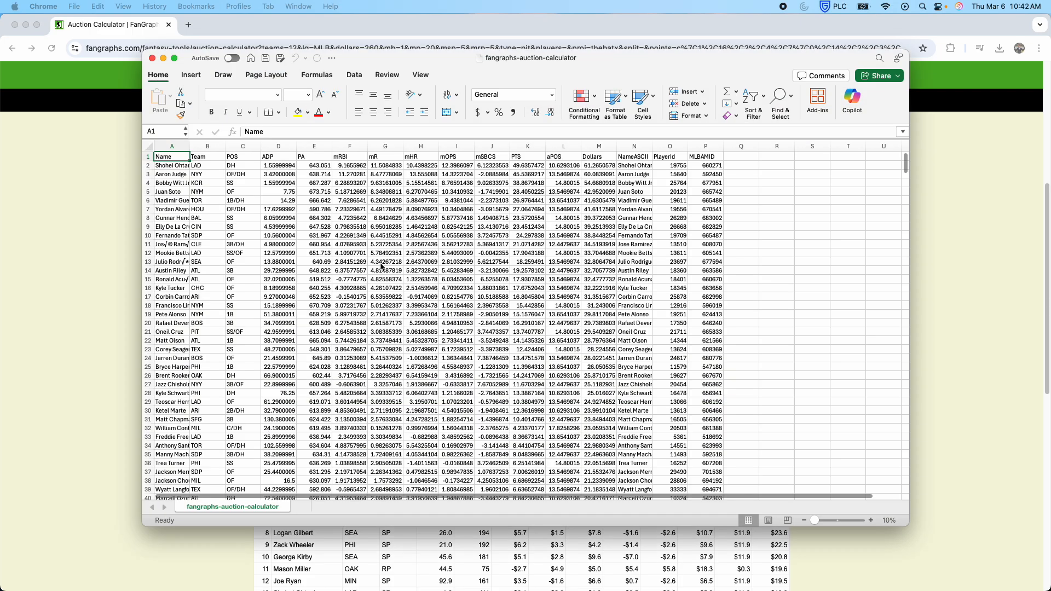
pyautogui.moveTo(390, 61); pyautogui.dragTo(379, 53)
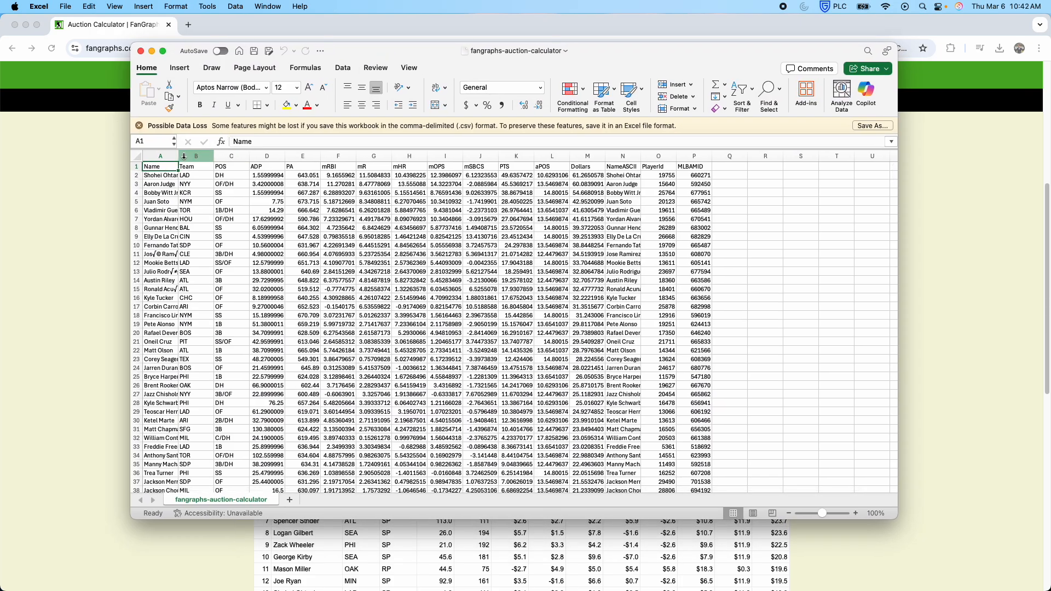
pyautogui.moveTo(179, 158); pyautogui.dragTo(195, 157)
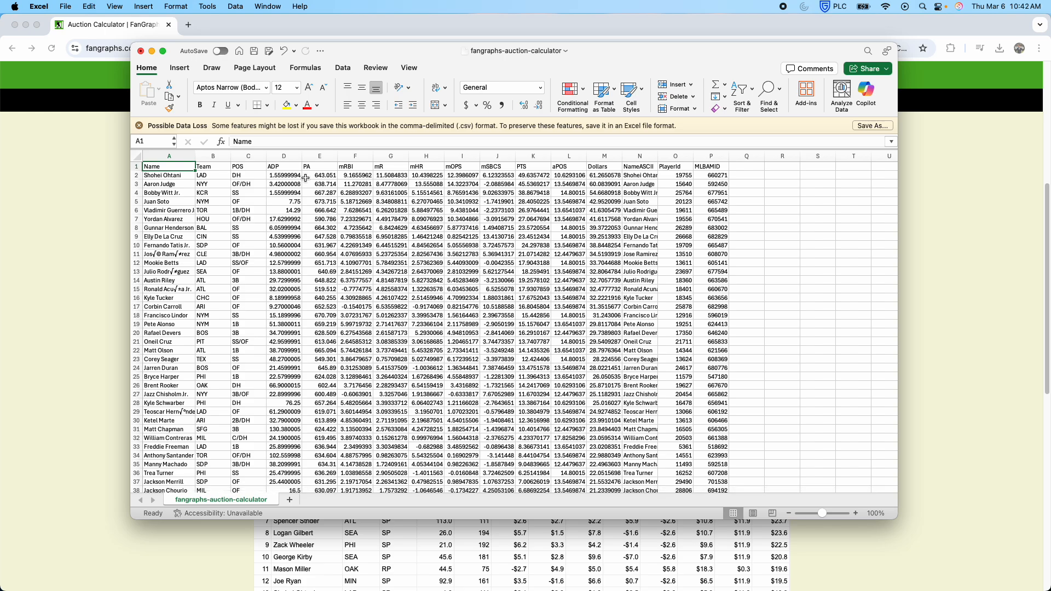
# Examine the batter data for garbled accented names in the Name column and unrounded figures in the value columns
pyautogui.click(282, 156)
pyautogui.rightClick(282, 152)
pyautogui.click(212, 206)
pyautogui.click(236, 235)
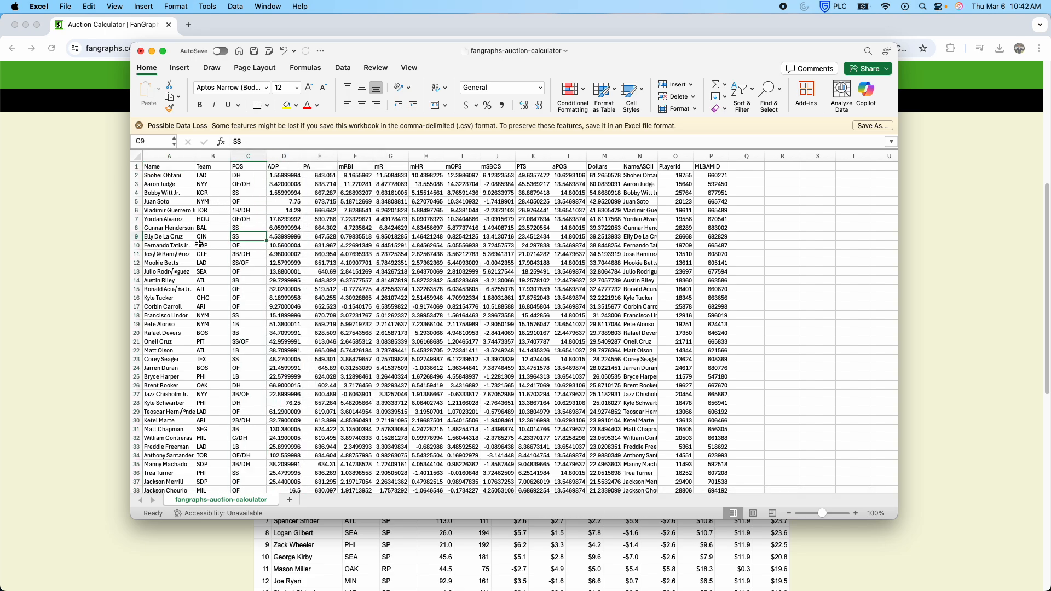
pyautogui.click(175, 254)
pyautogui.moveTo(659, 159); pyautogui.dragTo(681, 221)
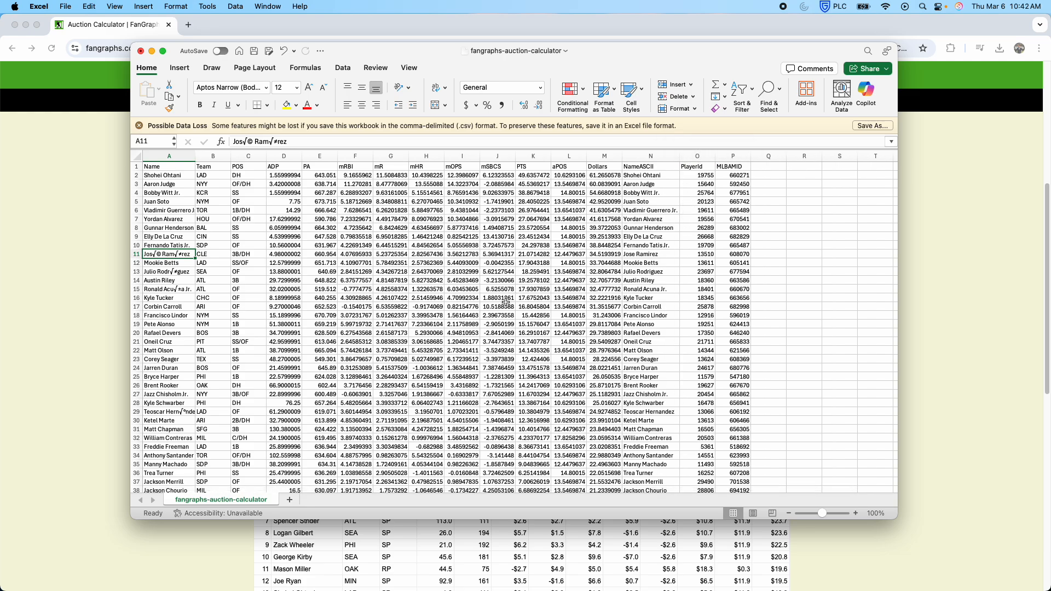
pyautogui.click(471, 290)
pyautogui.click(363, 291)
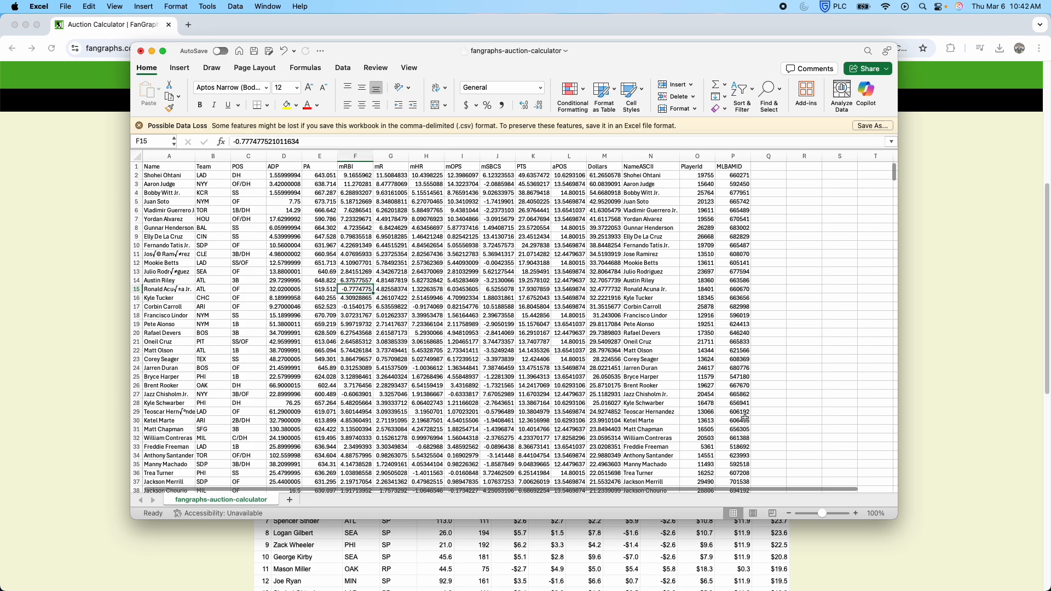
# Zoom the worksheet to 120% and enlarge the workbook window to fit more rows and columns
pyautogui.click(856, 514)
pyautogui.click(856, 514)
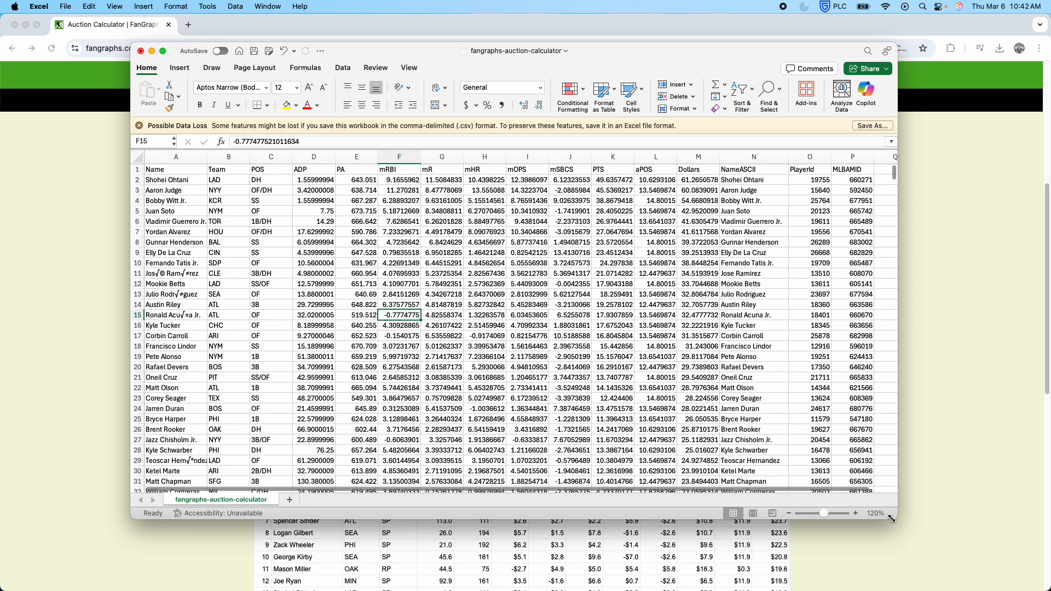
pyautogui.moveTo(893, 519); pyautogui.dragTo(986, 569)
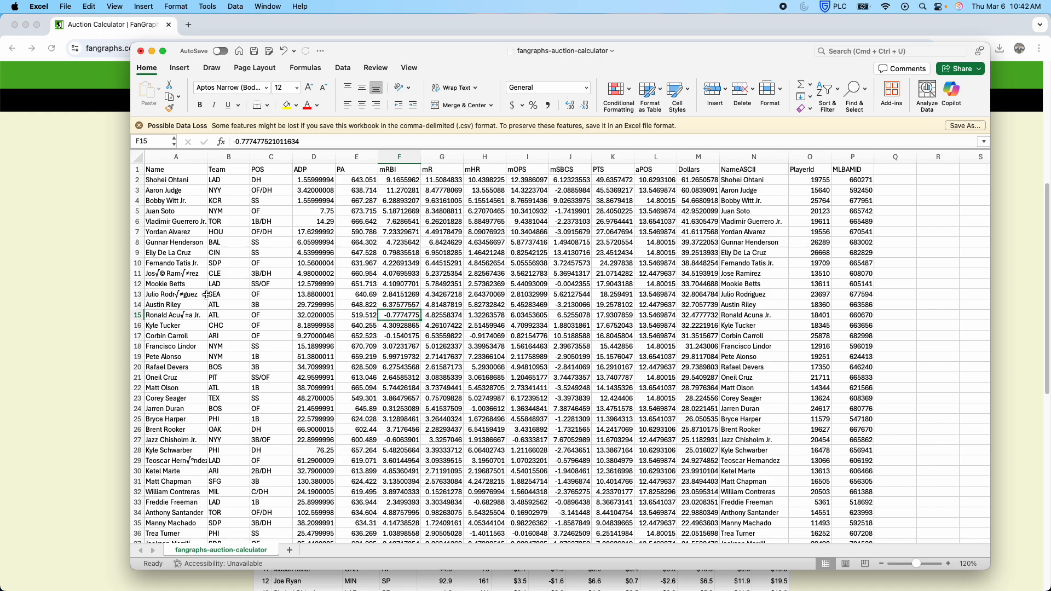
# Compare the garbled accented name in row 11 of the Name column with its NameASCII entry
pyautogui.click(186, 304)
pyautogui.click(185, 273)
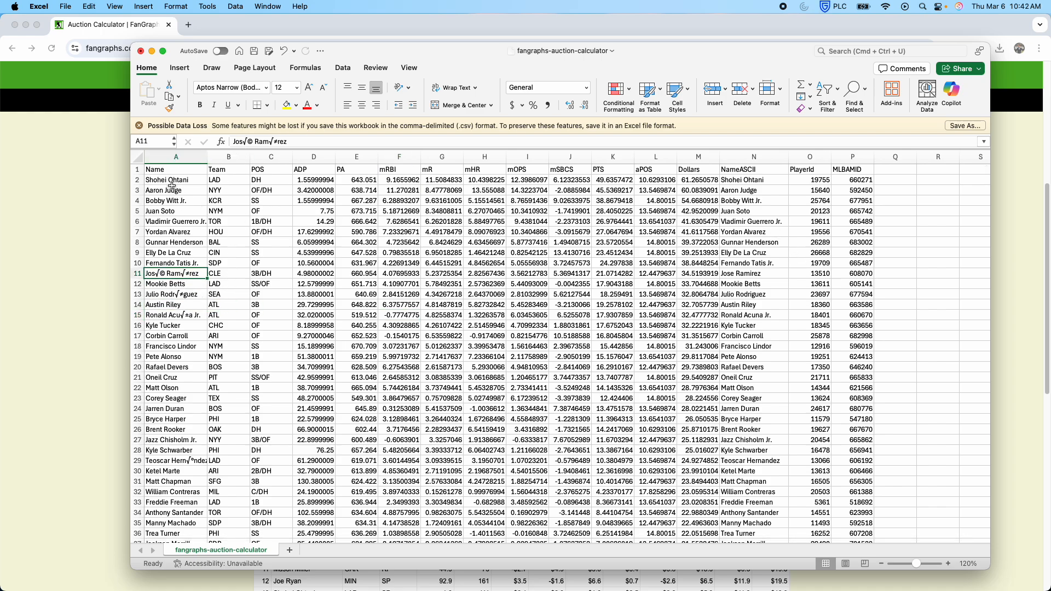
pyautogui.moveTo(171, 170); pyautogui.dragTo(180, 274)
pyautogui.click(174, 275)
pyautogui.click(245, 142)
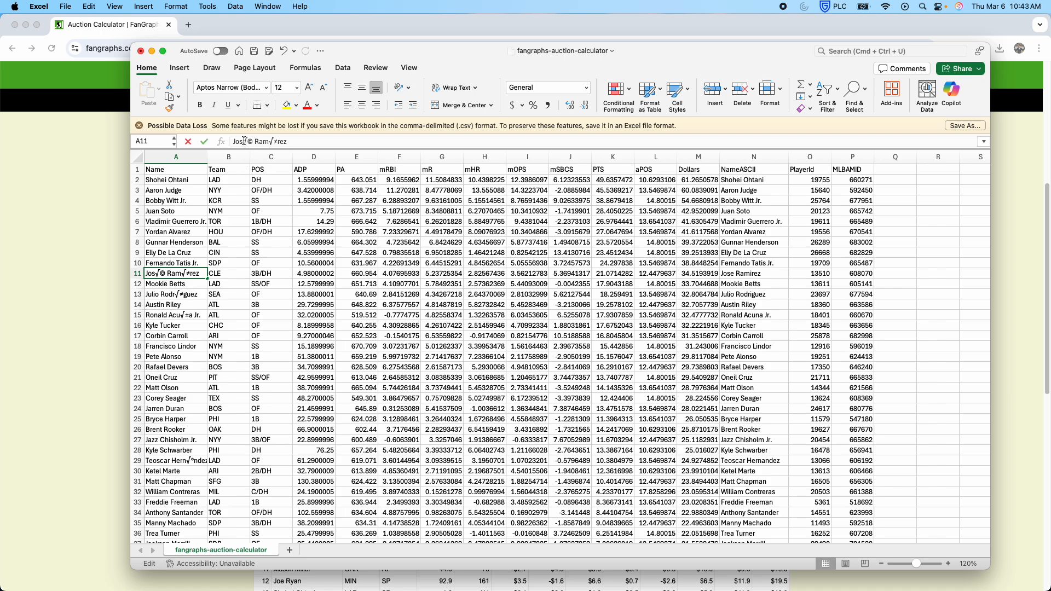
pyautogui.click(192, 232)
pyautogui.click(189, 273)
pyautogui.click(137, 273)
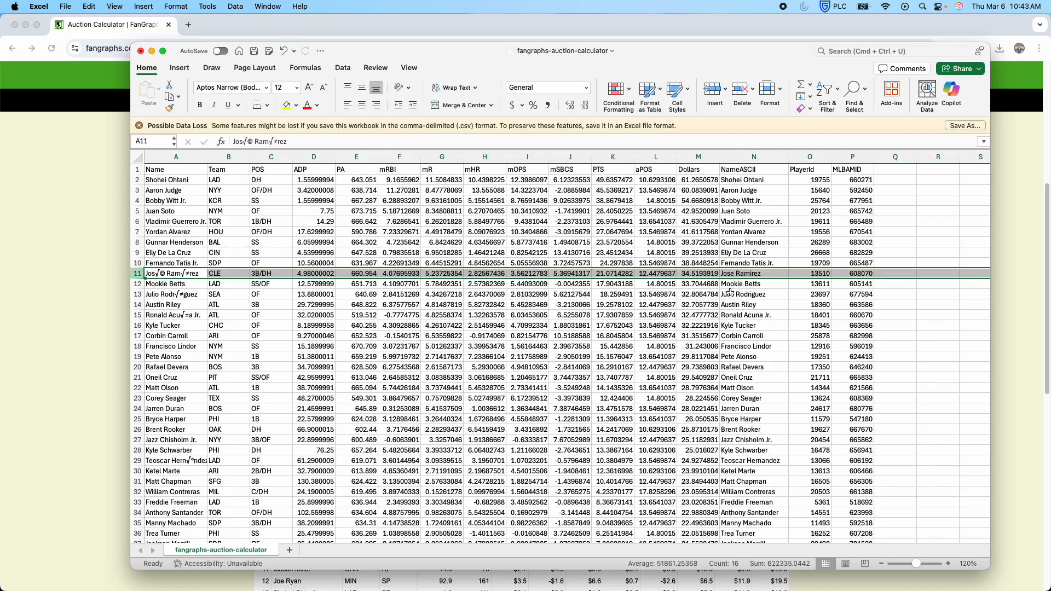
pyautogui.click(739, 275)
# Copy the whole NameASCII column and paste it over the Name column to replace the garbled player names
pyautogui.click(749, 159)
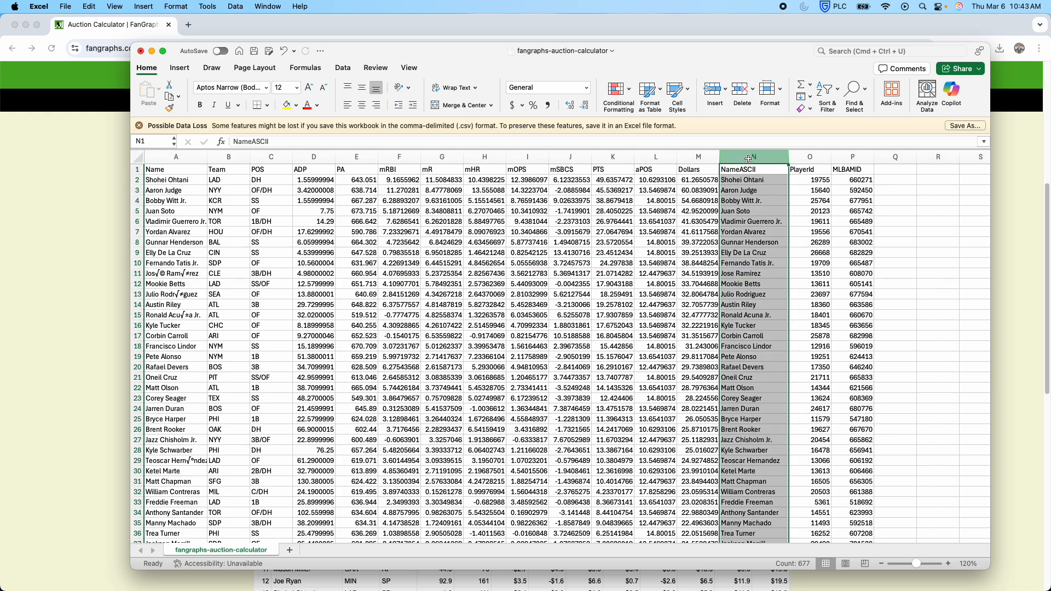
pyautogui.press('super+c')
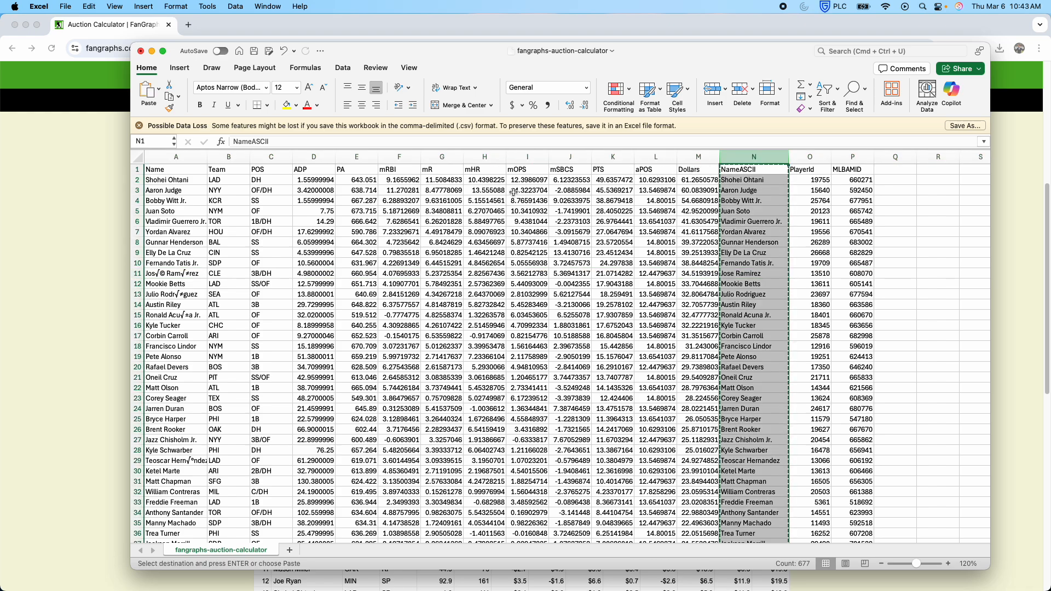
pyautogui.click(178, 156)
pyautogui.press('super+shift+equal')
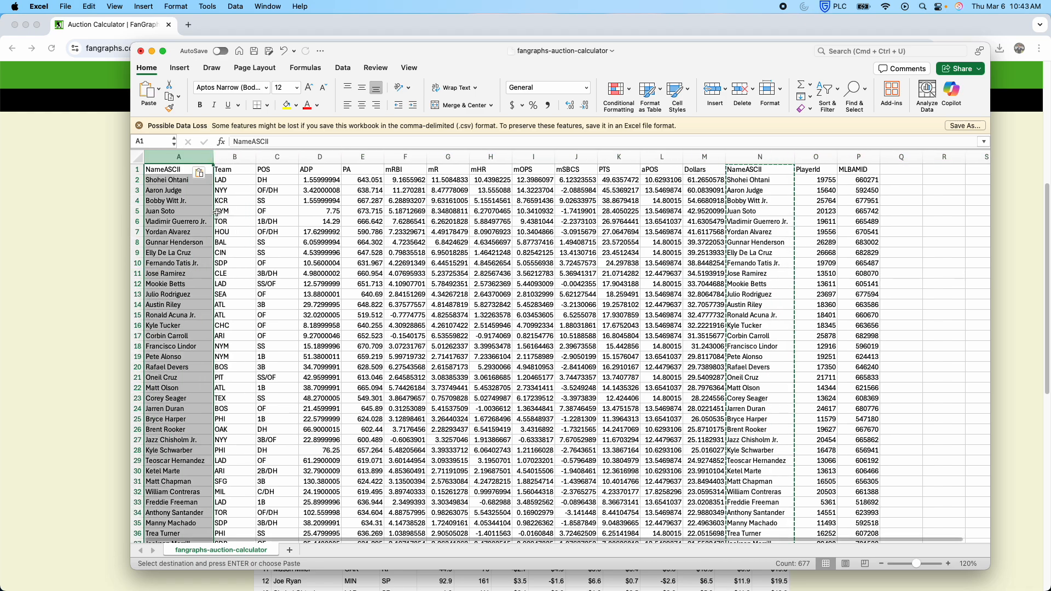
pyautogui.click(200, 276)
pyautogui.click(198, 293)
pyautogui.click(196, 308)
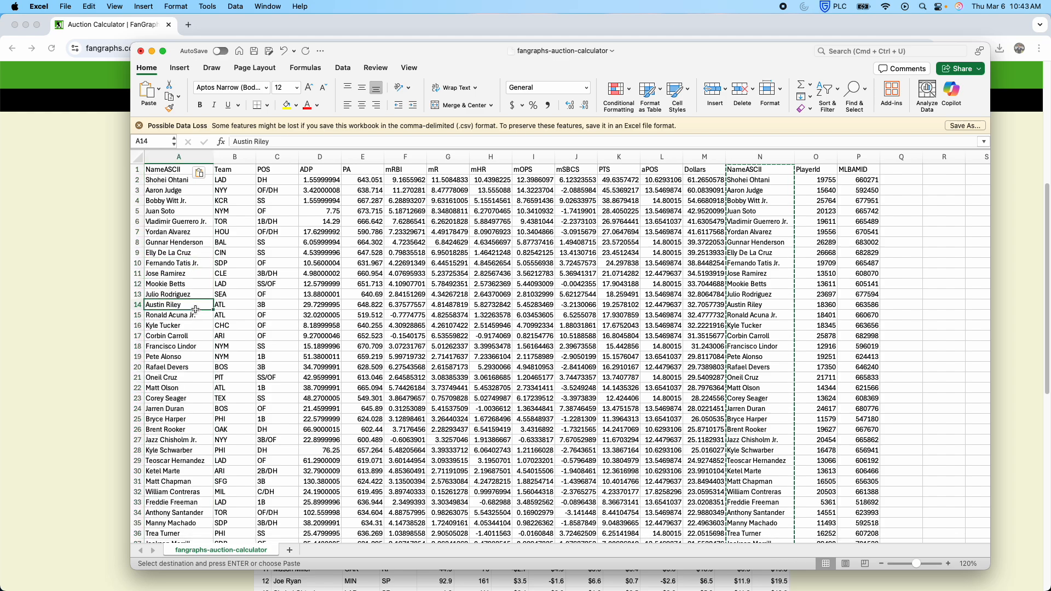
pyautogui.click(245, 298)
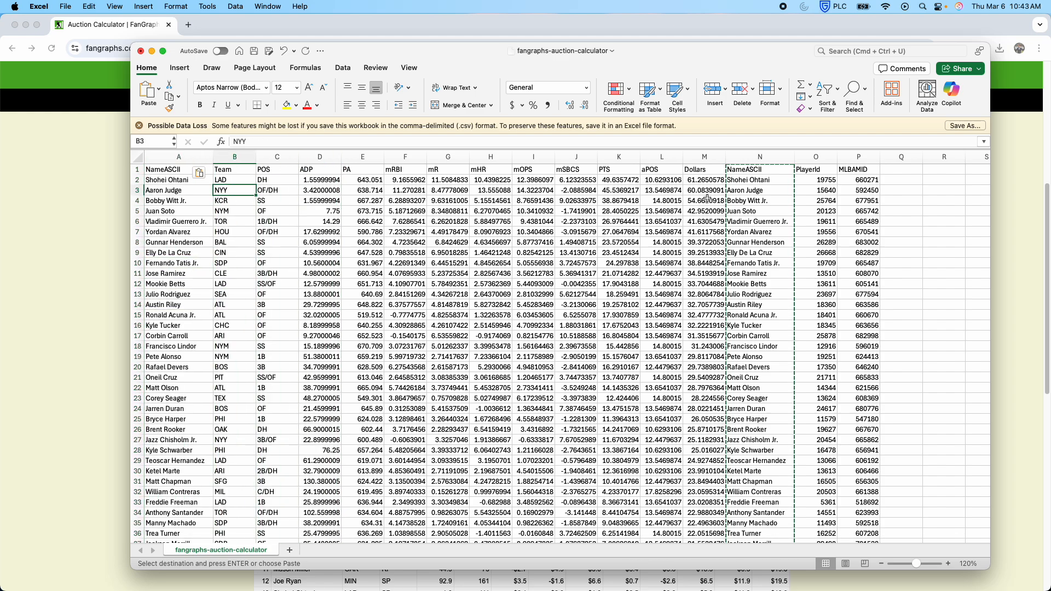
# Delete the redundant NameASCII column next to the Dollars column
pyautogui.click(760, 157)
pyautogui.rightClick(760, 156)
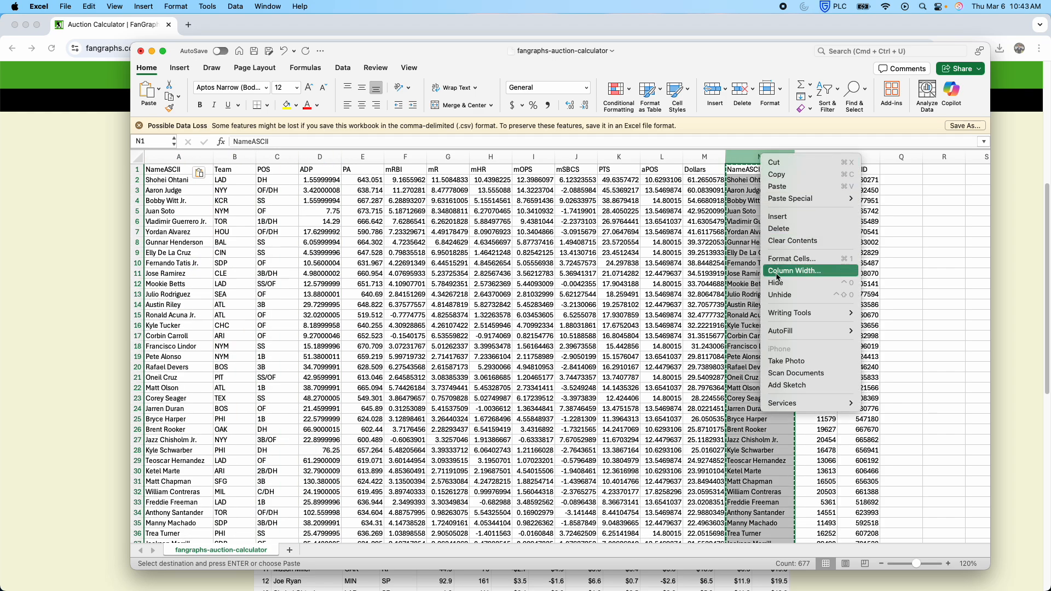
pyautogui.click(789, 233)
pyautogui.moveTo(548, 217); pyautogui.dragTo(545, 218)
# Rename the header in cell A1 as Name
pyautogui.click(178, 157)
pyautogui.click(197, 244)
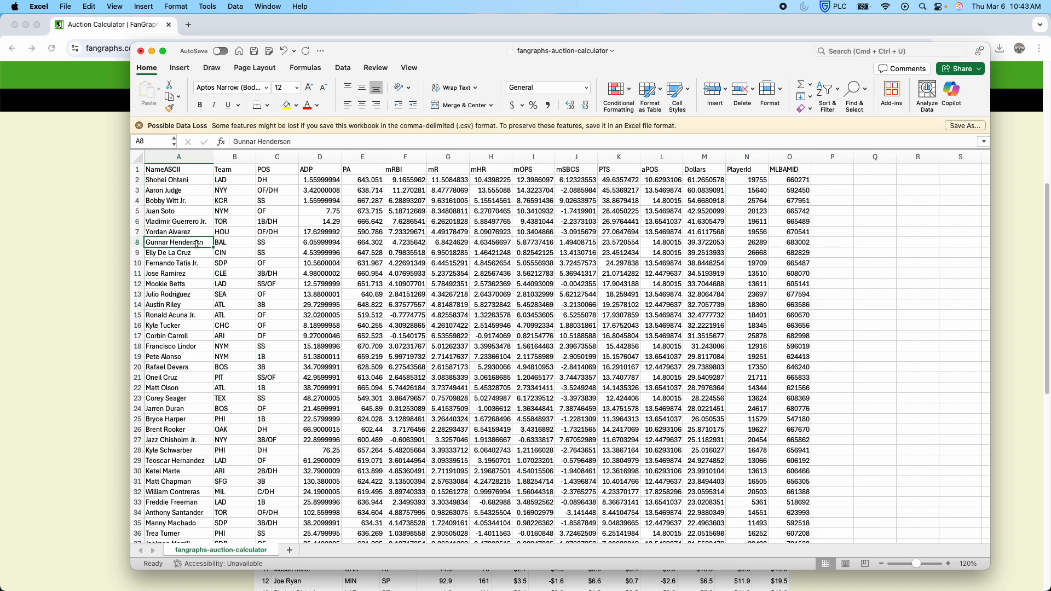
pyautogui.click(204, 220)
pyautogui.click(183, 160)
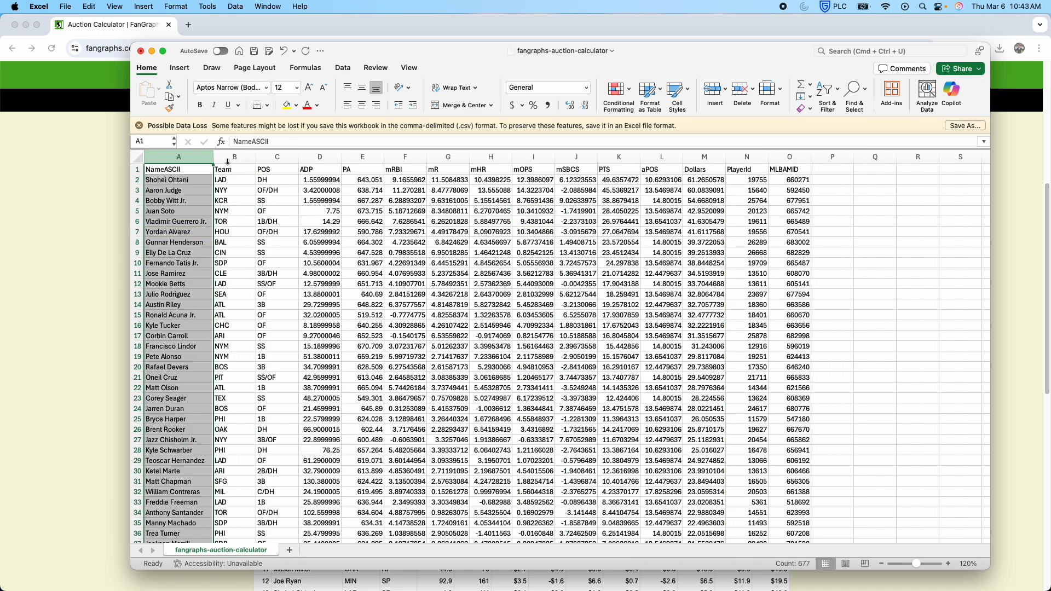
pyautogui.click(185, 169)
pyautogui.write('Name')
pyautogui.press('Return')
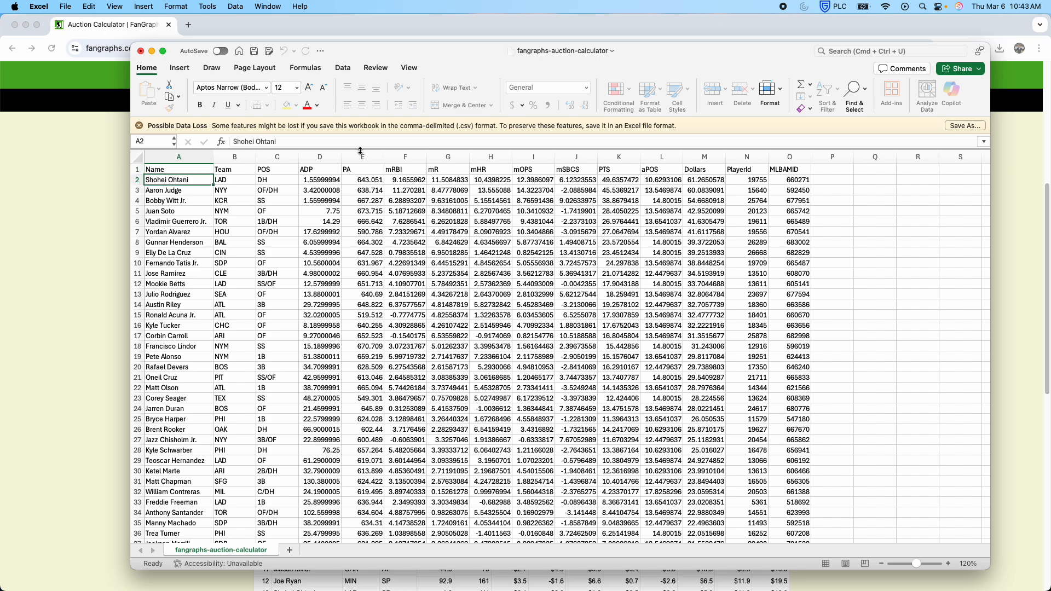
# Format the ADP column as Number with 0 decimal places and centre it
pyautogui.moveTo(323, 156); pyautogui.dragTo(329, 186)
pyautogui.press('super+1')
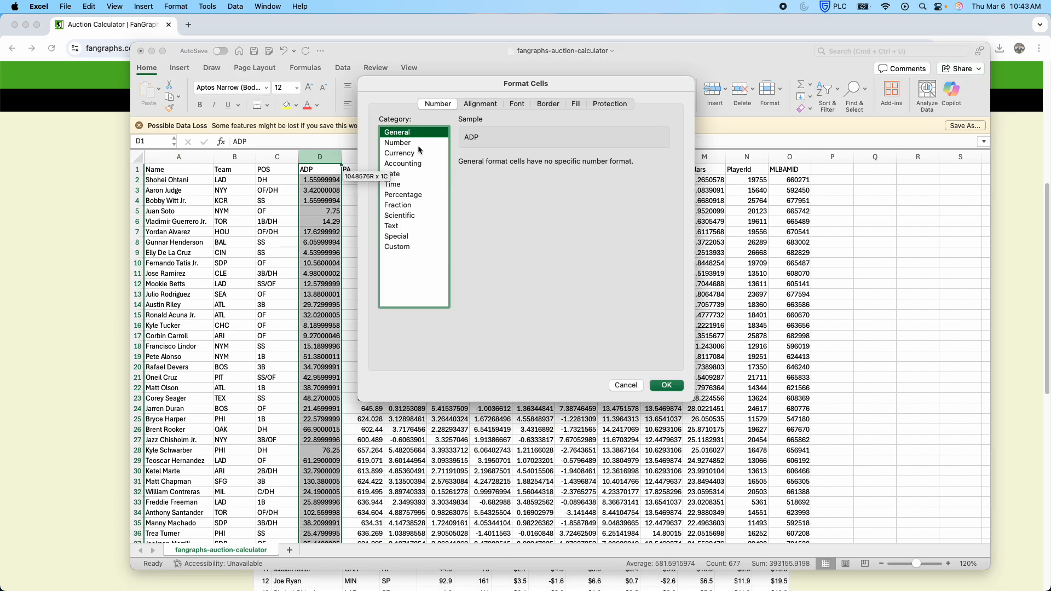
pyautogui.click(418, 143)
pyautogui.doubleClick(540, 165)
pyautogui.press('Return')
pyautogui.press('super+e')
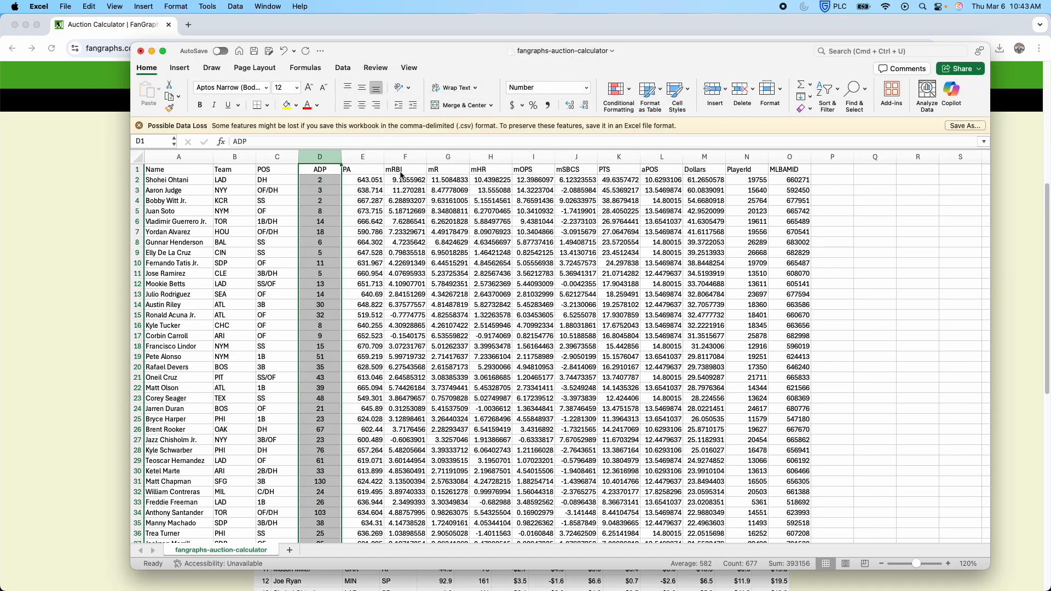
# Format the PA column as Number with 0 decimal places
pyautogui.click(363, 160)
pyautogui.click(379, 211)
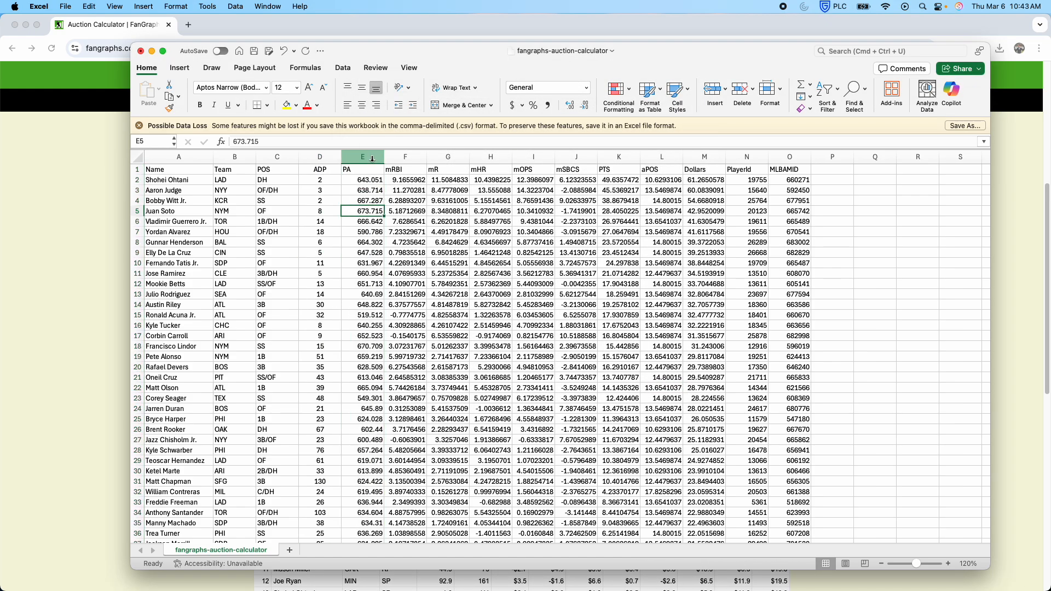
pyautogui.click(370, 156)
pyautogui.press('super+1')
pyautogui.click(426, 144)
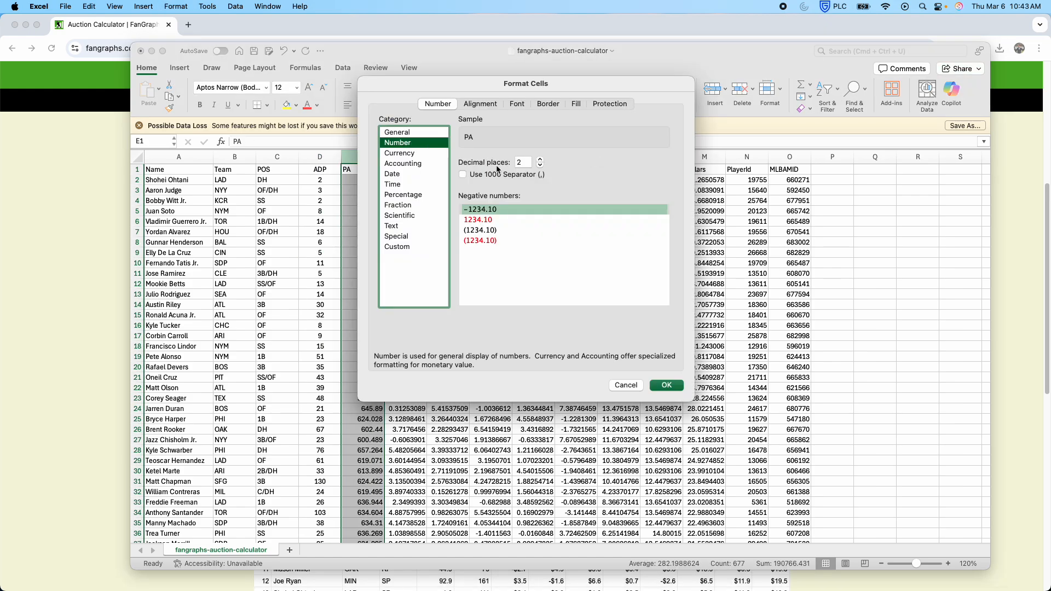
pyautogui.doubleClick(540, 165)
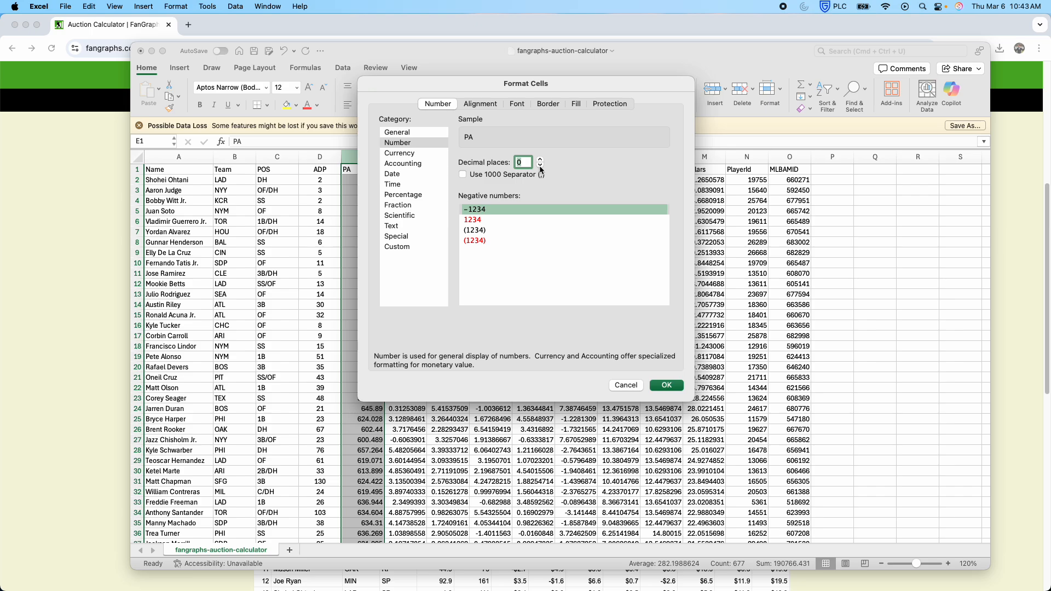
pyautogui.press('Return')
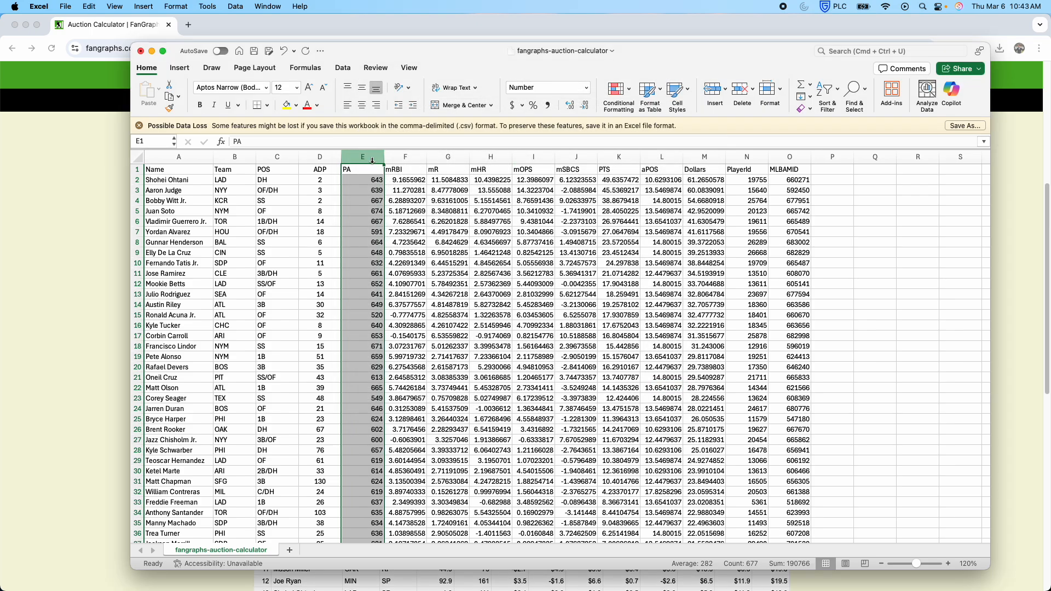
pyautogui.rightClick(372, 159)
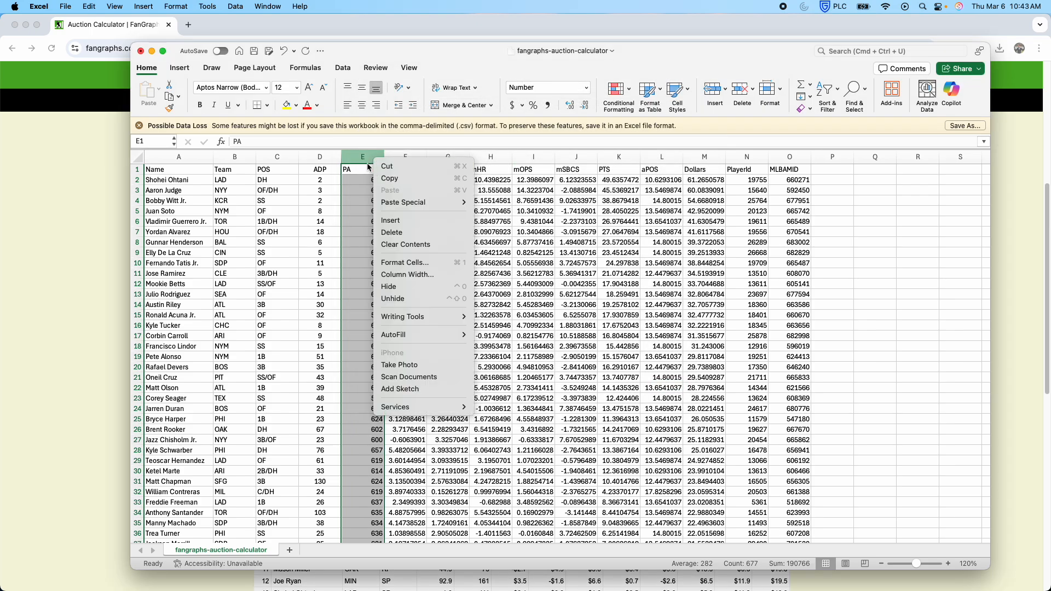
pyautogui.click(414, 266)
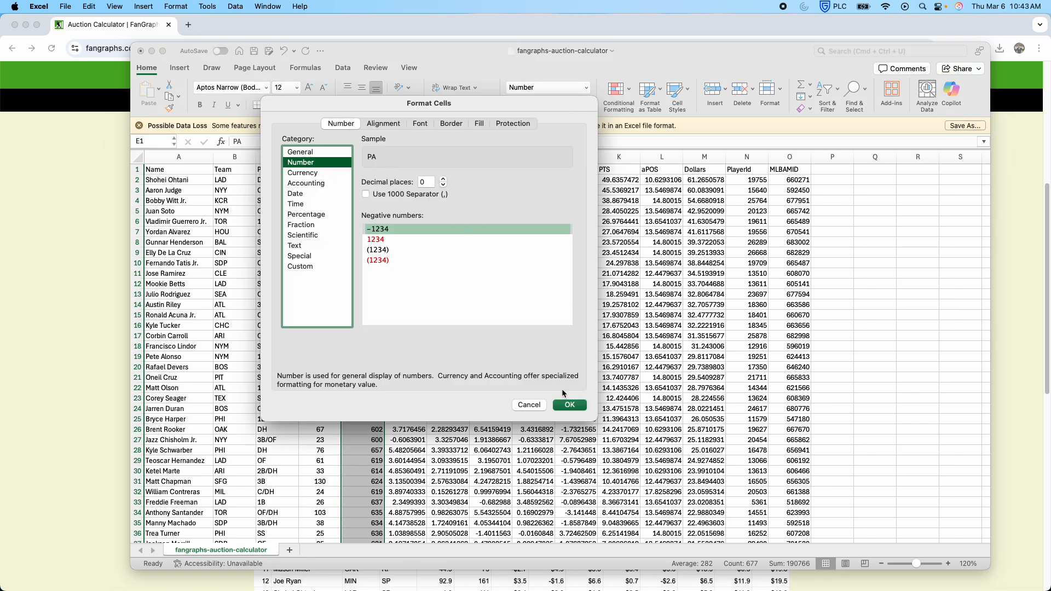
pyautogui.click(537, 404)
# Format the columns from mRBI through aPOS as Number with 2 decimal places and centre them
pyautogui.moveTo(406, 157); pyautogui.dragTo(666, 160)
pyautogui.press('super+1')
pyautogui.click(406, 145)
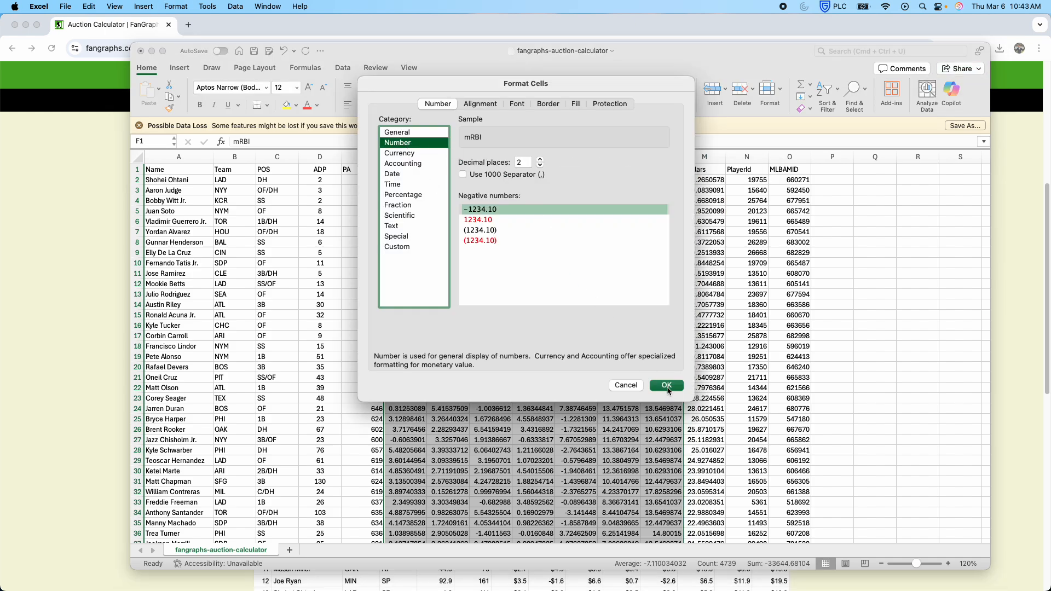
pyautogui.click(667, 385)
# Centre the contents of the PA column
pyautogui.click(363, 157)
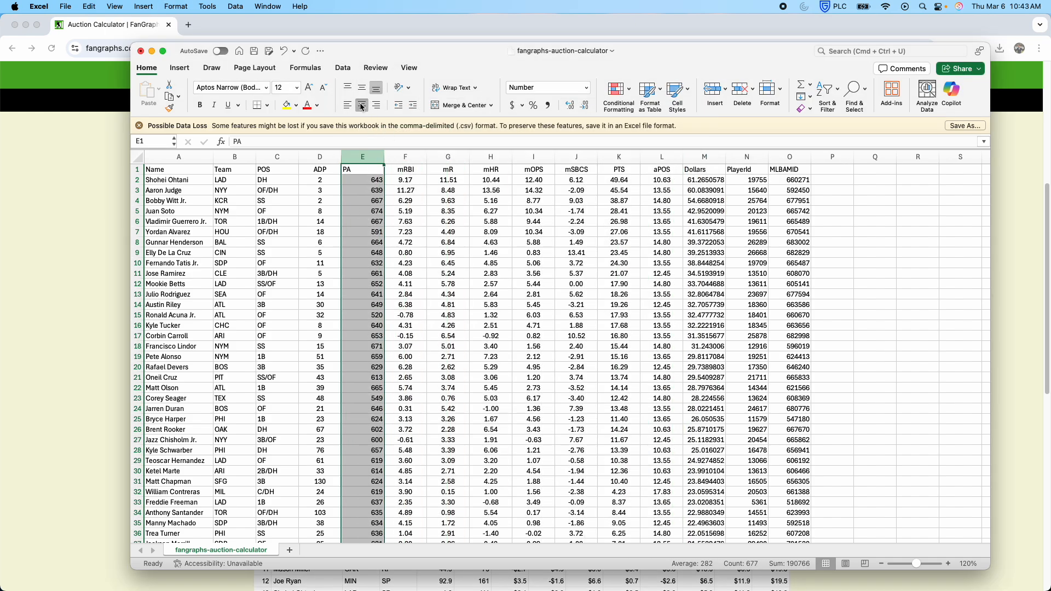
pyautogui.click(362, 107)
pyautogui.click(376, 201)
# Format the Dollars column as Currency with 2 decimal places and the $ symbol, and centre it
pyautogui.click(694, 157)
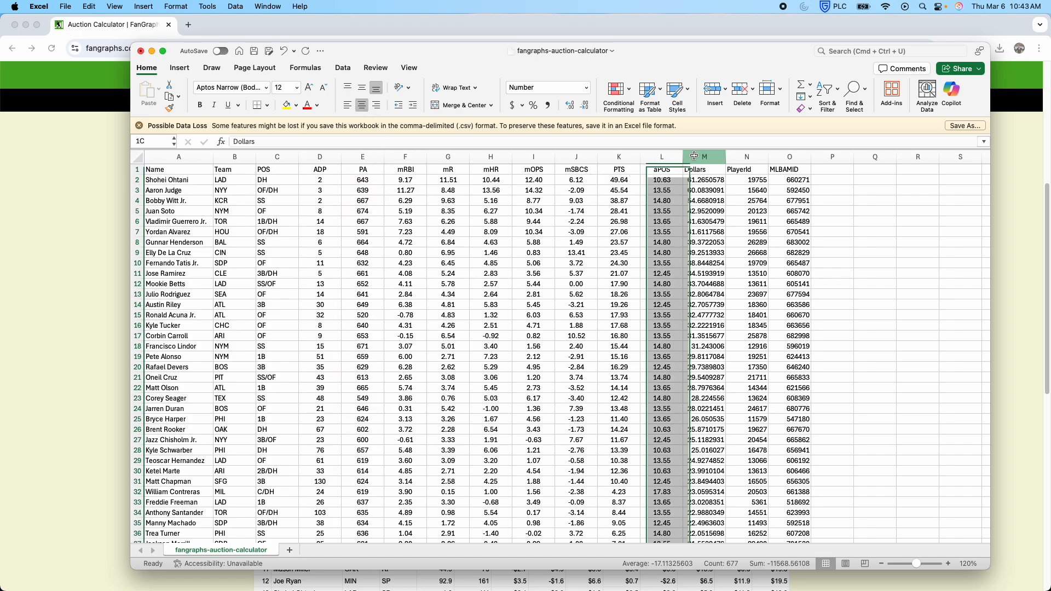
pyautogui.press('super+1')
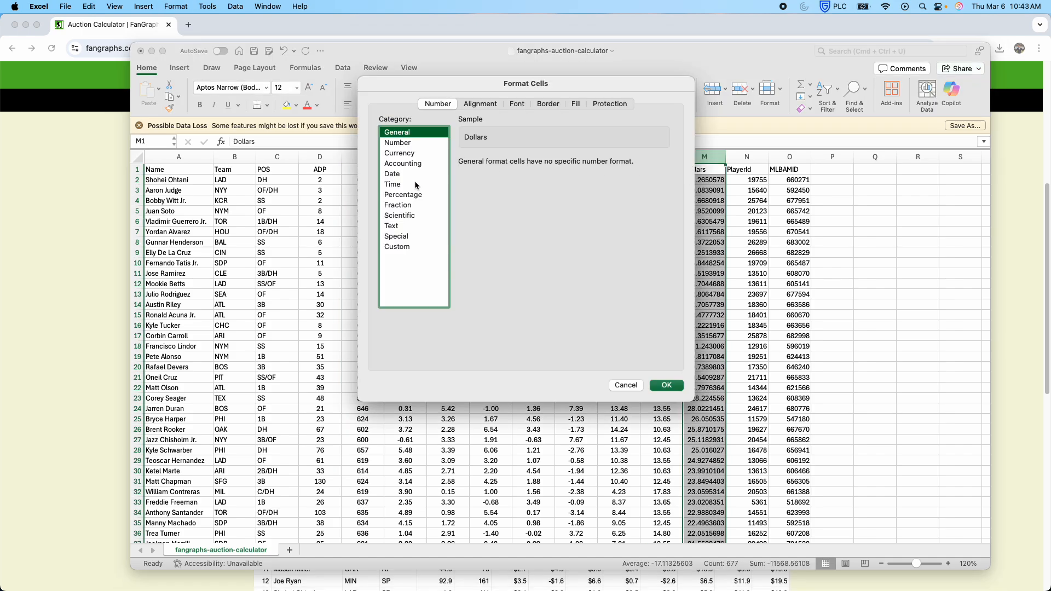
pyautogui.click(412, 155)
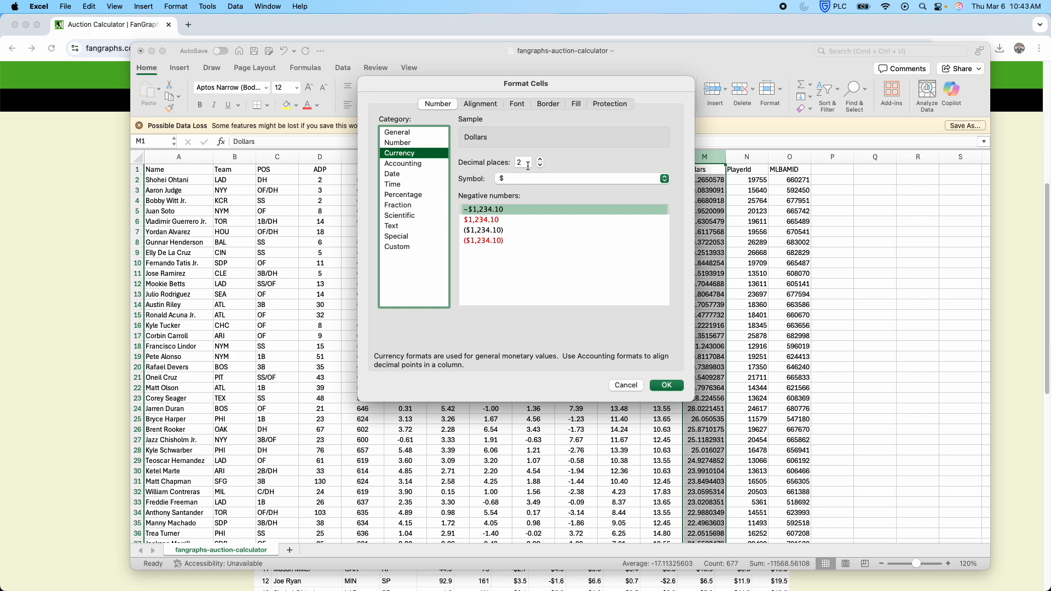
pyautogui.click(678, 386)
pyautogui.rightClick(695, 164)
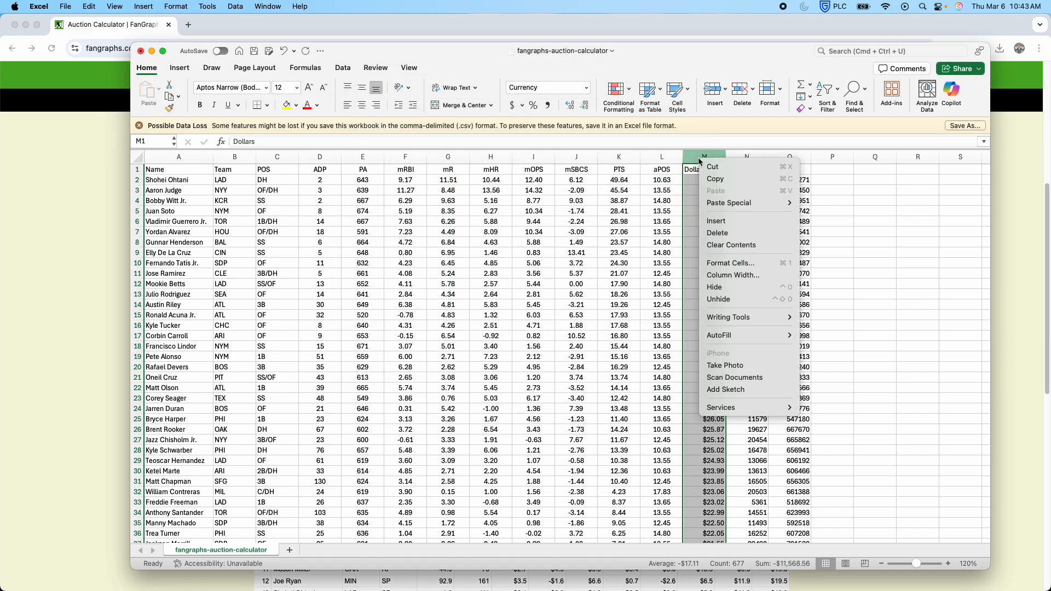
pyautogui.click(637, 246)
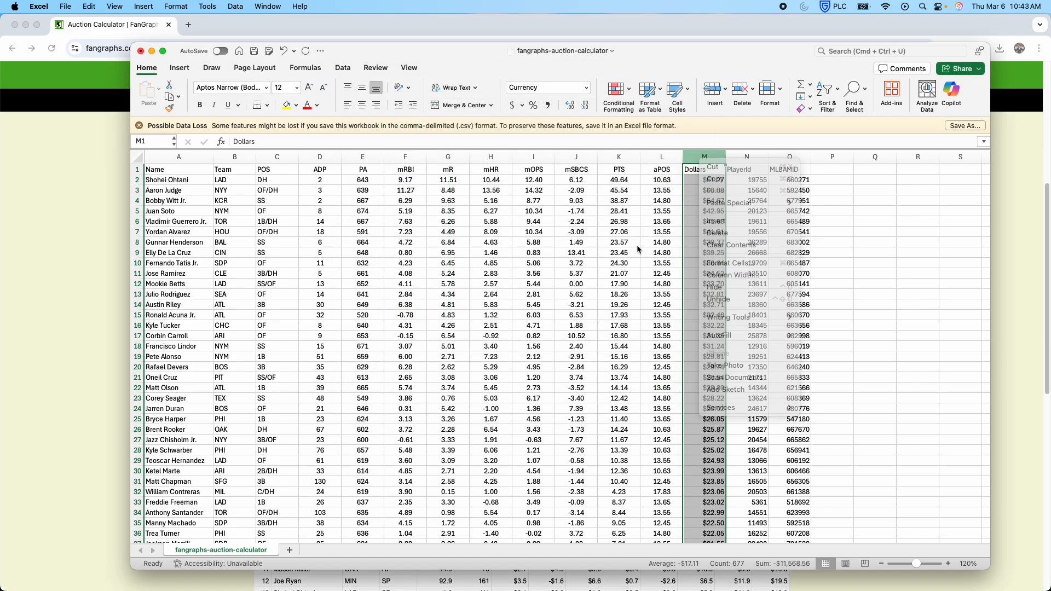
pyautogui.click(175, 6)
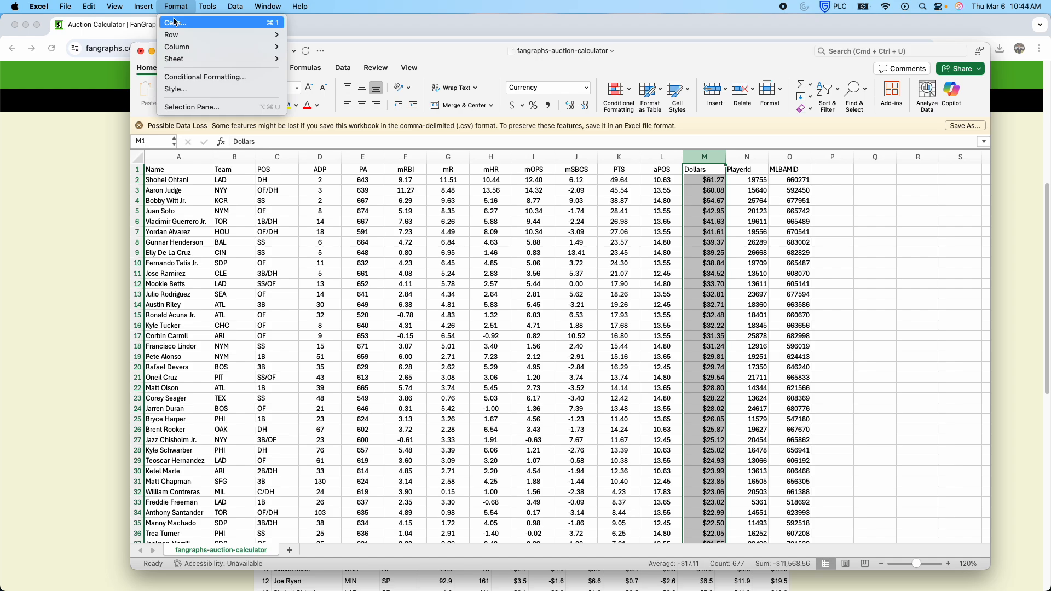
pyautogui.click(582, 248)
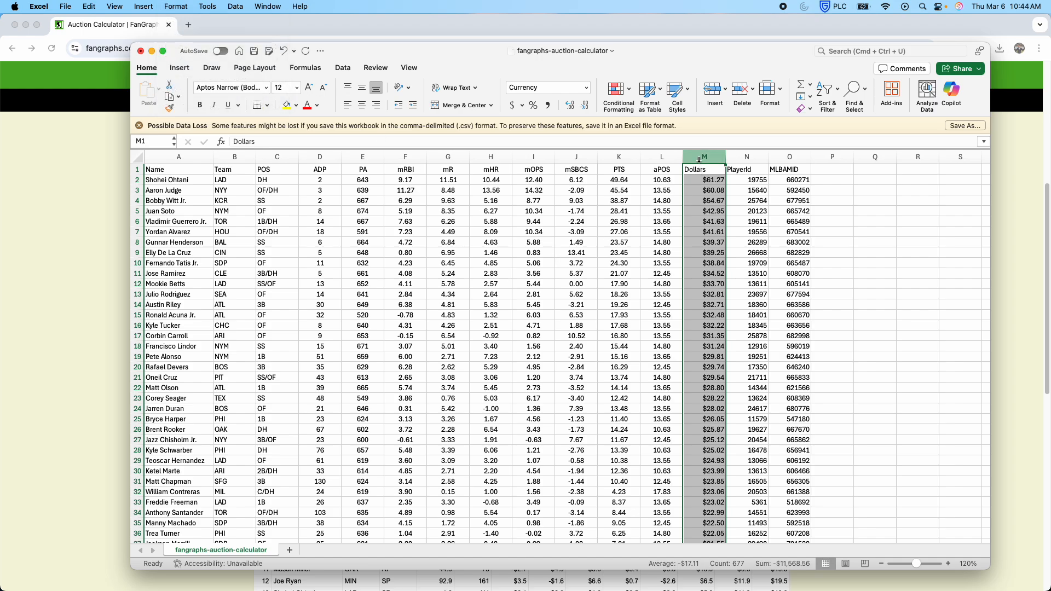
pyautogui.click(362, 105)
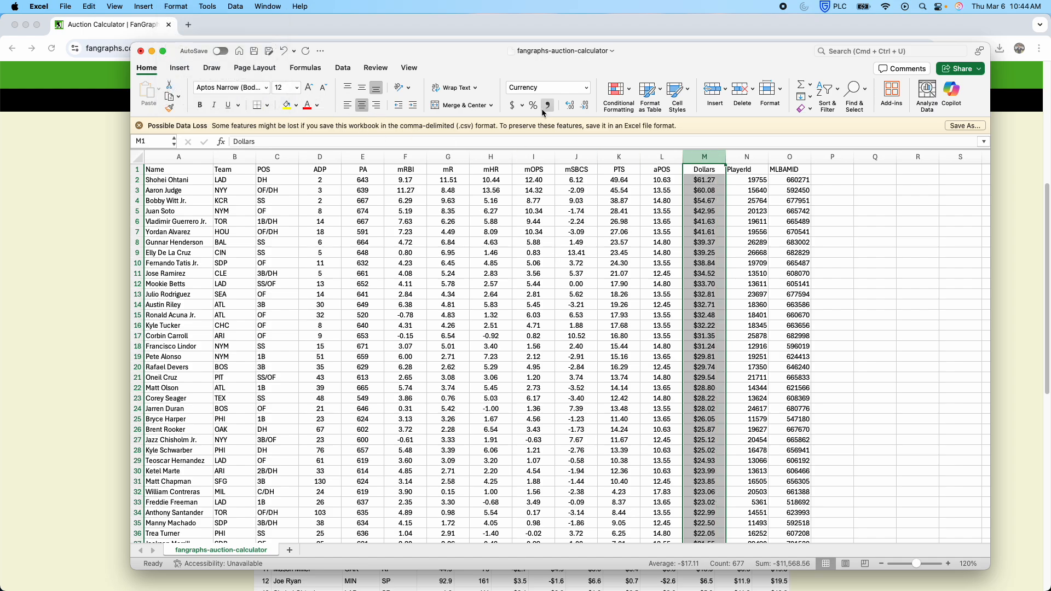
# Apply the Green-Yellow-Red colour scale to the Dollars column as conditional formatting
pyautogui.click(610, 97)
pyautogui.moveTo(693, 157)
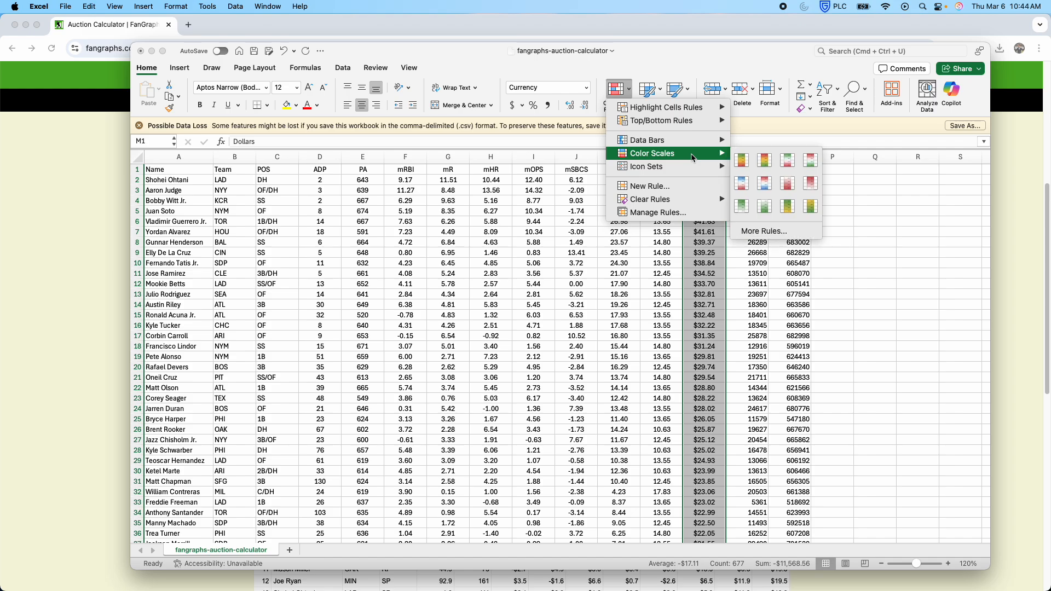
pyautogui.click(742, 160)
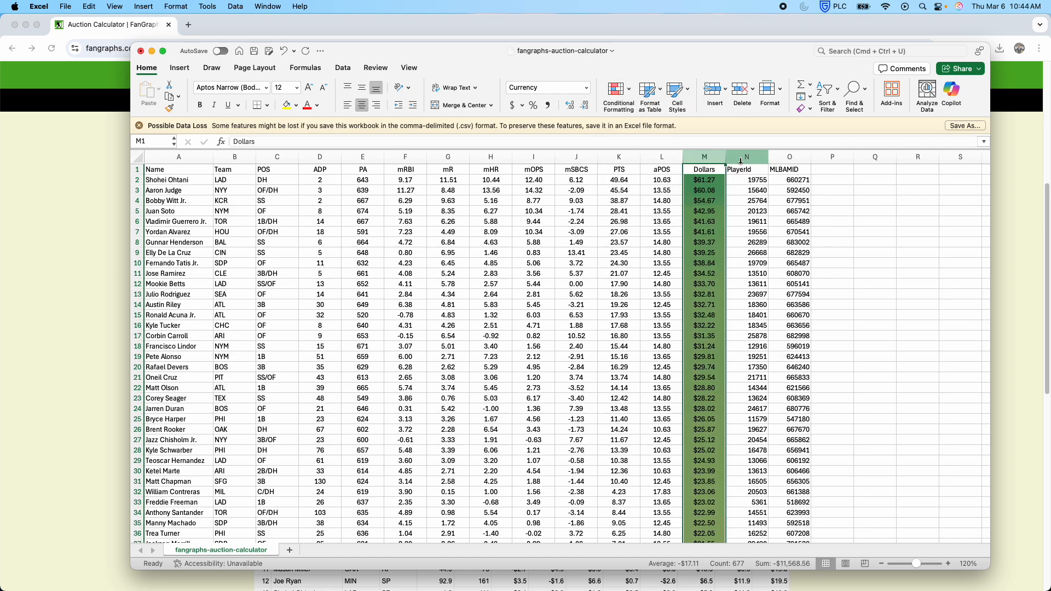
# Centre the contents of the PlayerId and MLBAMID columns
pyautogui.click(785, 167)
pyautogui.click(748, 158)
pyautogui.click(783, 158)
pyautogui.click(754, 159)
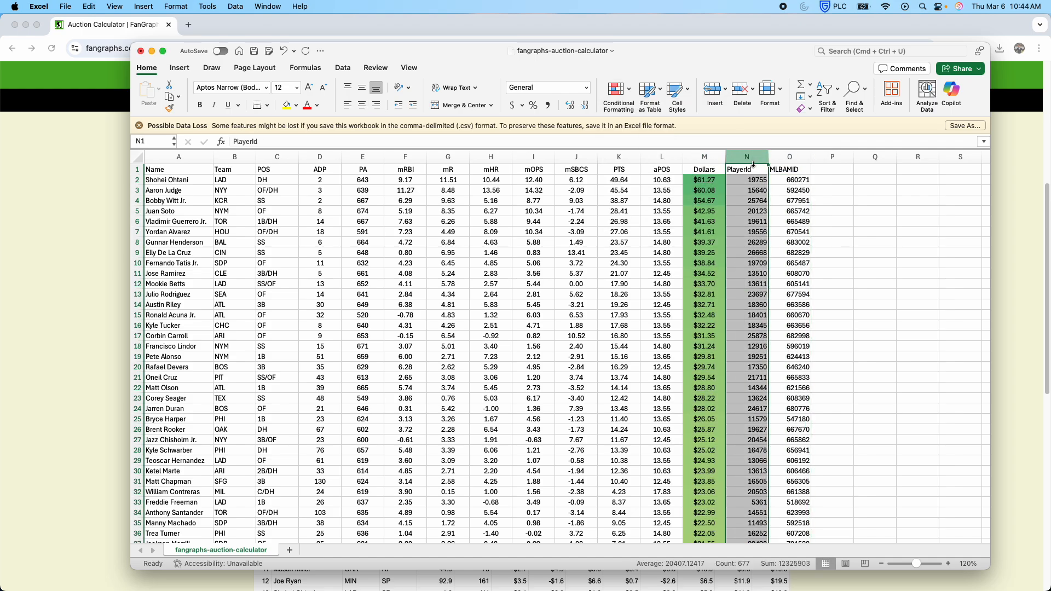
pyautogui.moveTo(790, 158); pyautogui.dragTo(748, 158)
pyautogui.press('super+c')
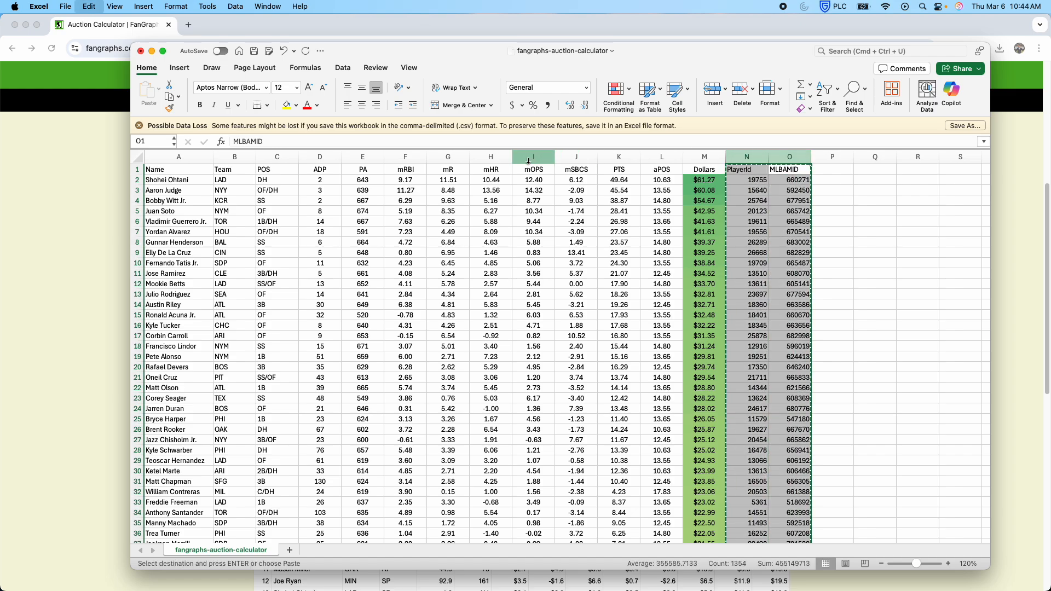
pyautogui.press('Escape')
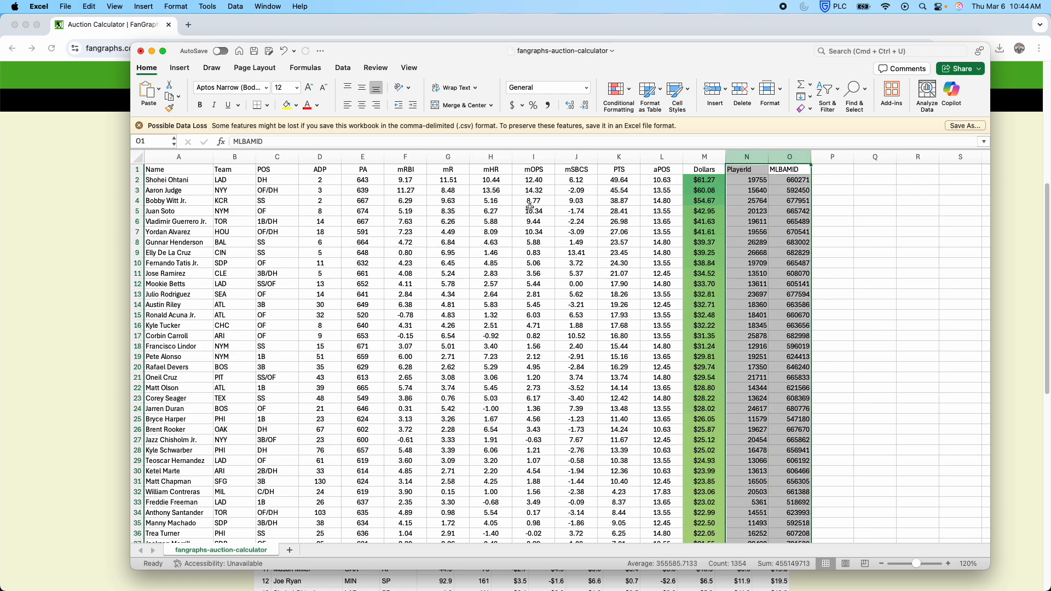
pyautogui.click(530, 207)
pyautogui.moveTo(749, 158); pyautogui.dragTo(780, 158)
pyautogui.press('super+e')
pyautogui.click(663, 201)
# Make the header row from Name to MLBAMID bold and fill it with light blue
pyautogui.click(777, 170)
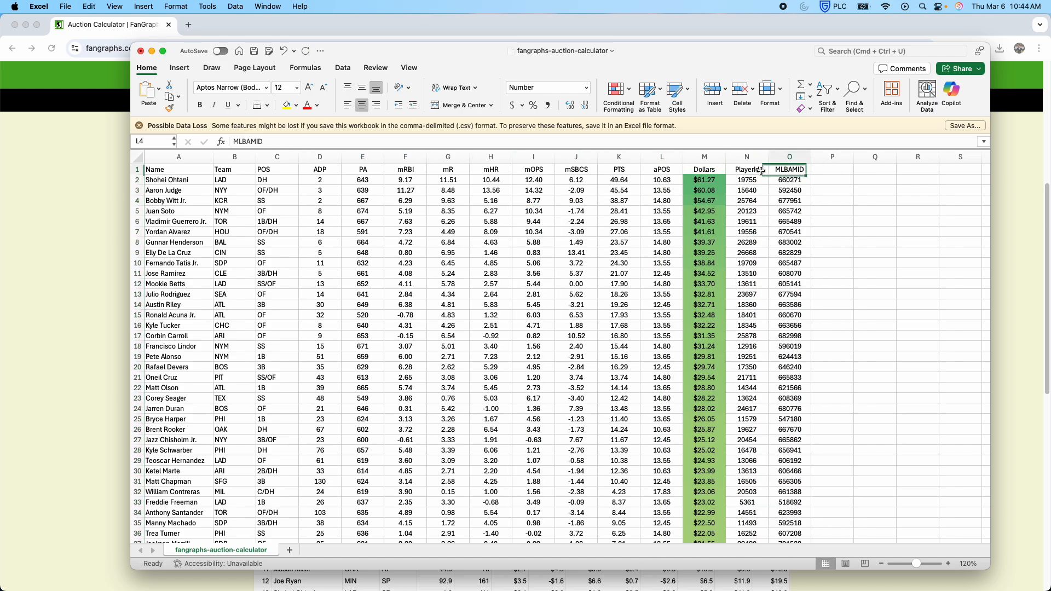
pyautogui.press('shift+super+Left')
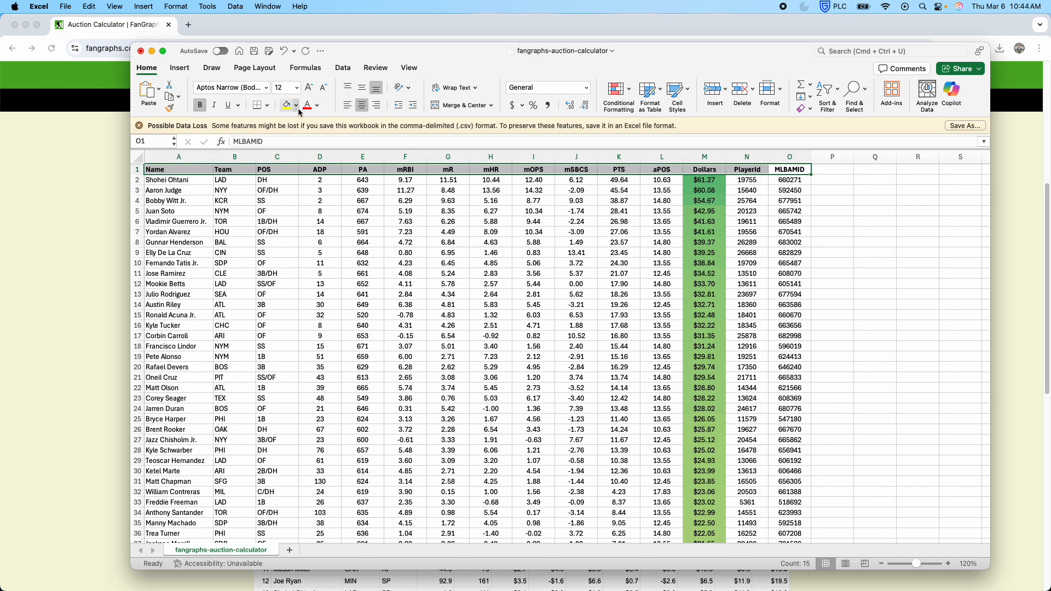
pyautogui.click(297, 105)
pyautogui.click(306, 225)
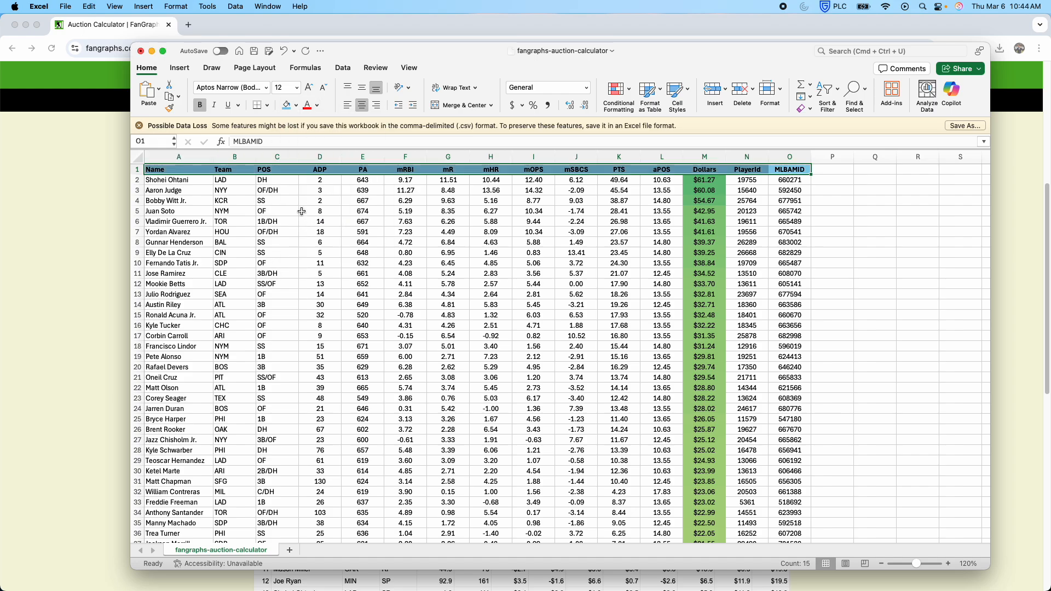
# Centre the contents of all columns from POS through MLBAMID
pyautogui.moveTo(278, 157); pyautogui.dragTo(783, 173)
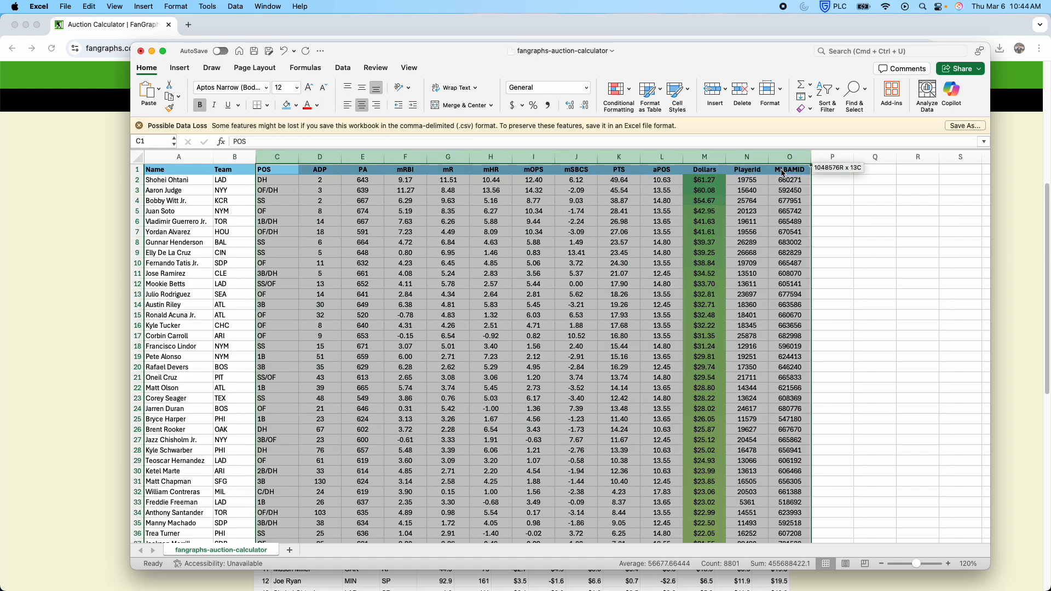
pyautogui.press('super+e')
pyautogui.click(387, 201)
pyautogui.click(271, 172)
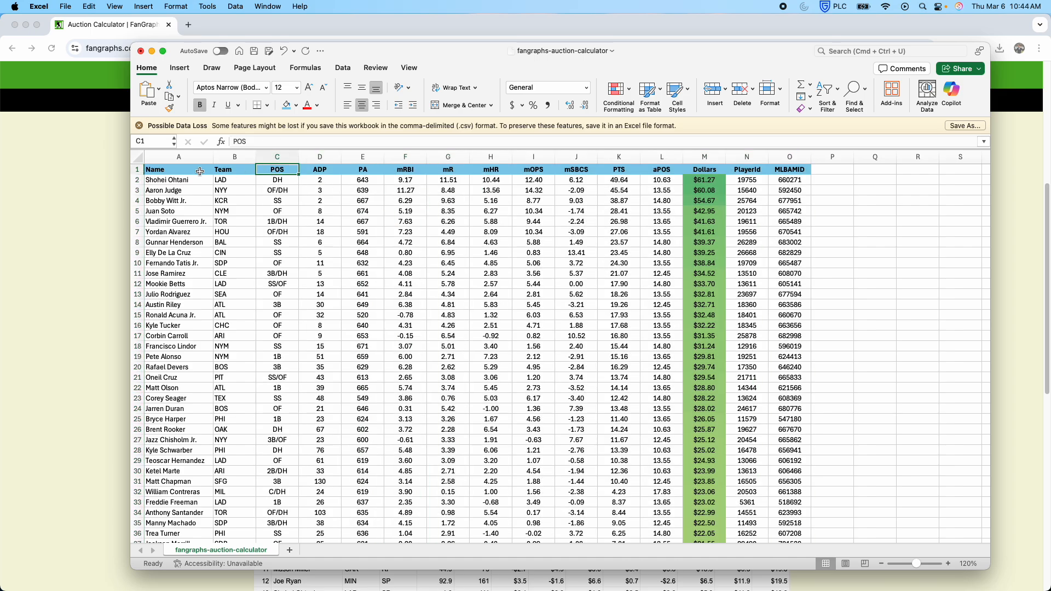
# Freeze the top row so the headers stay in view, and check it against the rows further down
pyautogui.moveTo(200, 172); pyautogui.dragTo(790, 171)
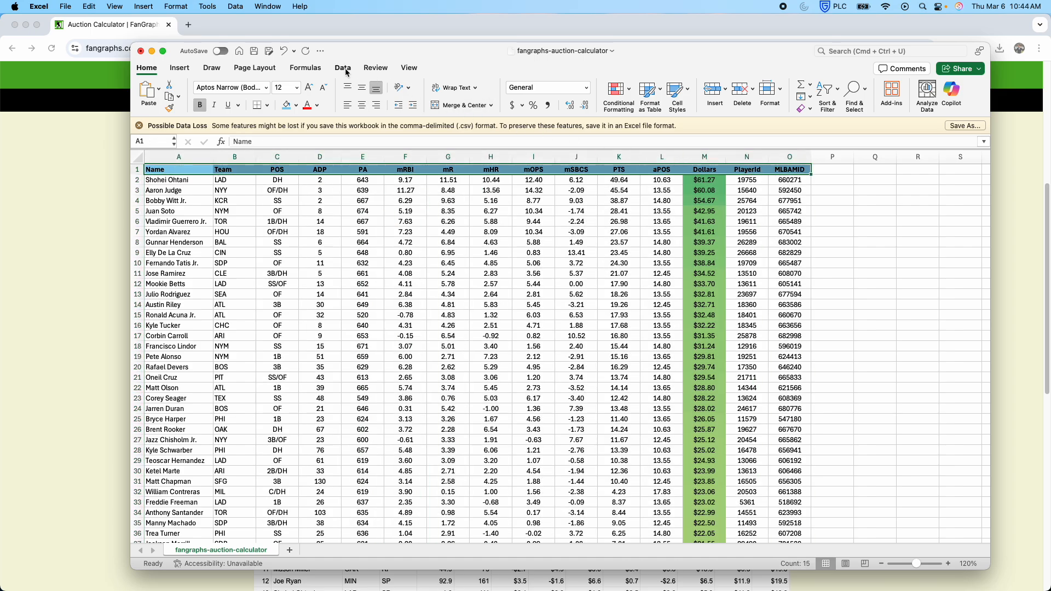
pyautogui.click(408, 69)
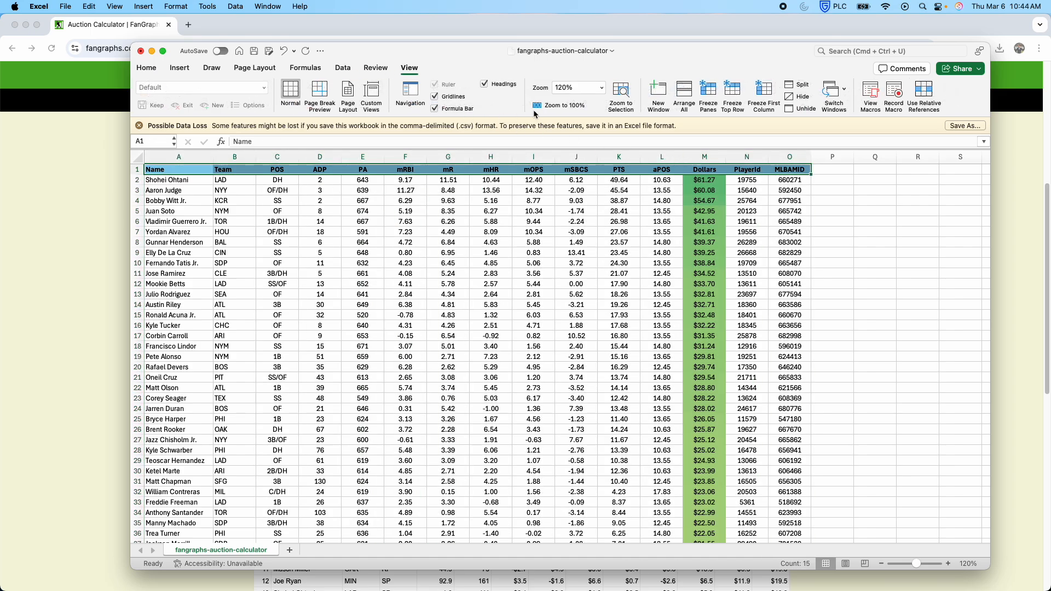
pyautogui.click(734, 102)
pyautogui.click(492, 210)
pyautogui.scroll(-3, 255, 255)
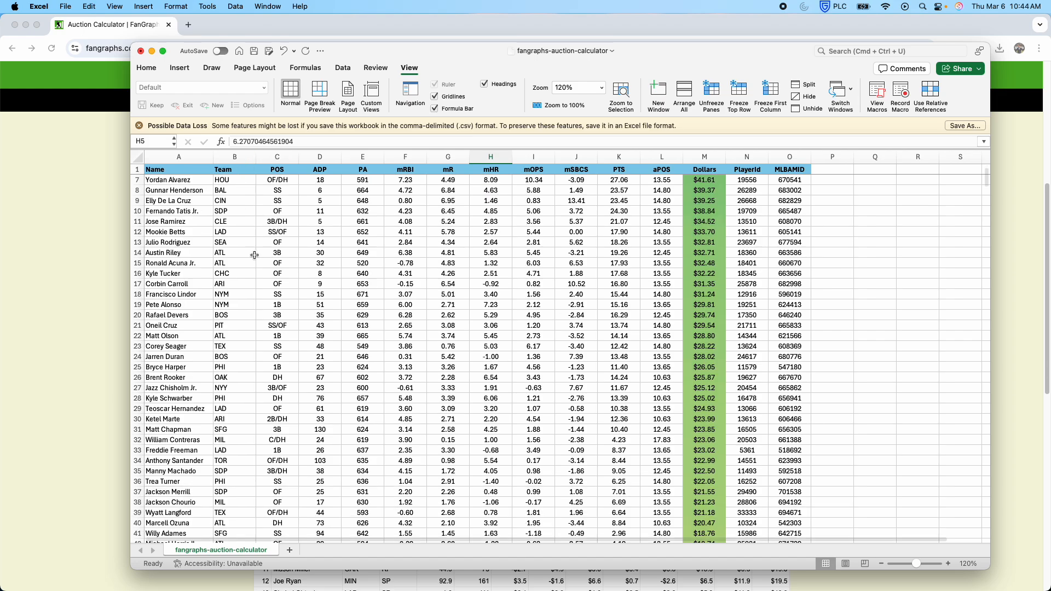
pyautogui.scroll(-10, 255, 255)
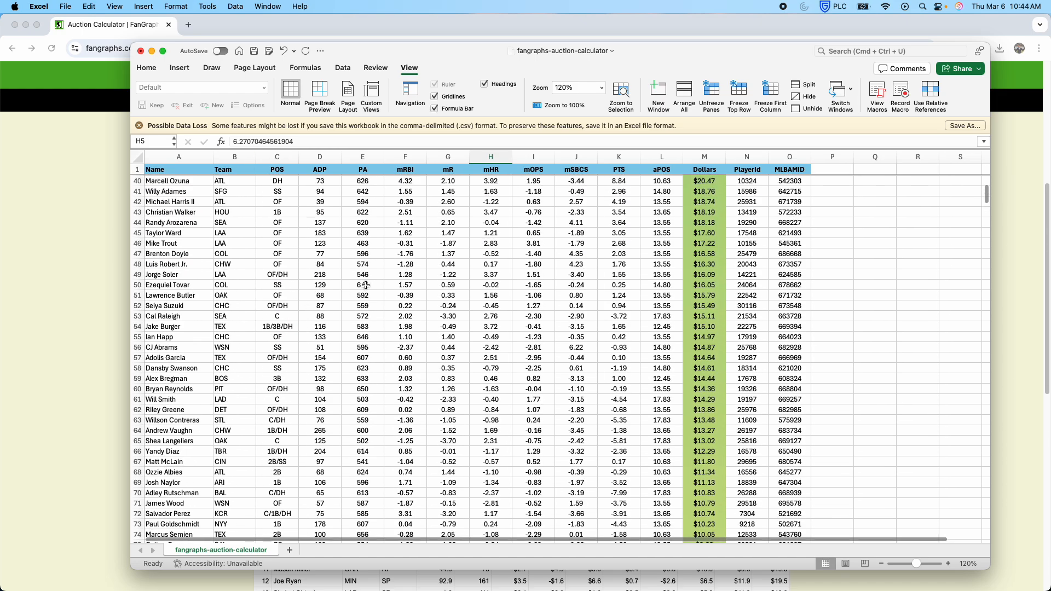
pyautogui.scroll(12, 365, 285)
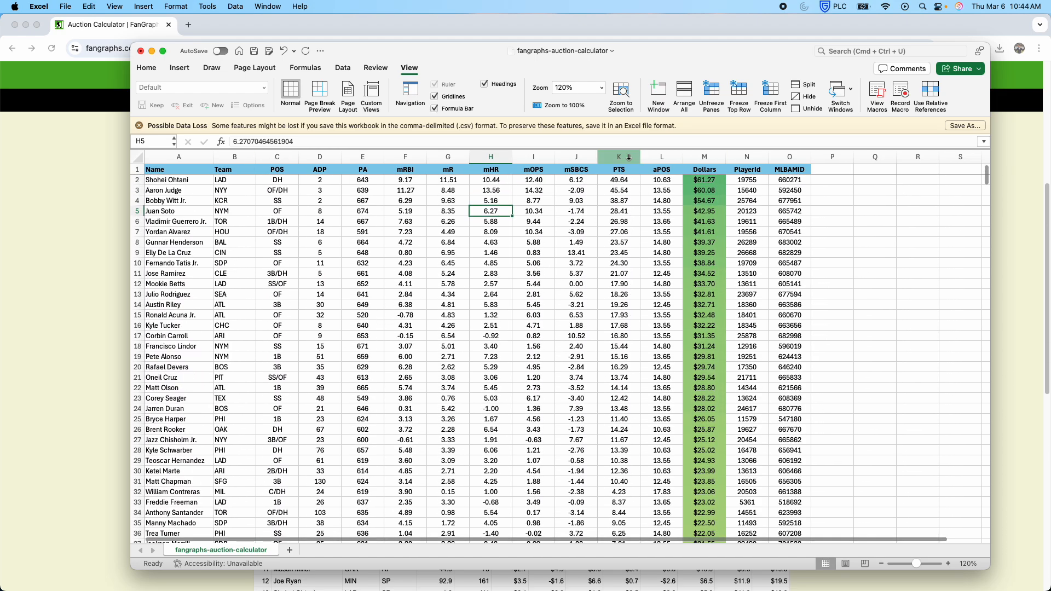
# Examine how the first player's mRBI through mSBCS values and aPOS add up towards the PTS and Dollars values
pyautogui.moveTo(405, 179); pyautogui.dragTo(655, 181)
pyautogui.click(407, 157)
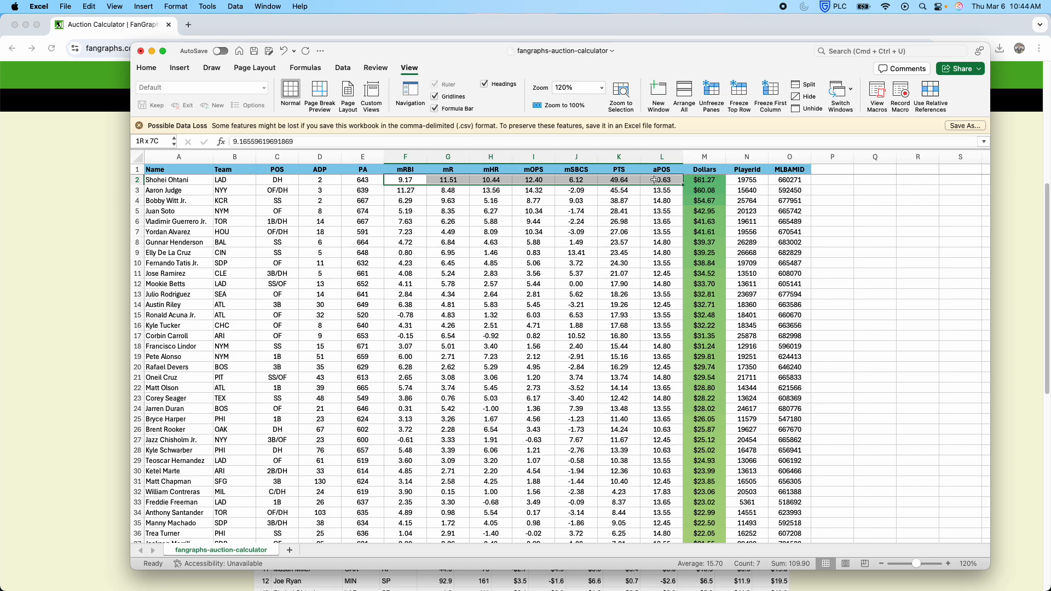
pyautogui.moveTo(655, 180); pyautogui.dragTo(573, 179)
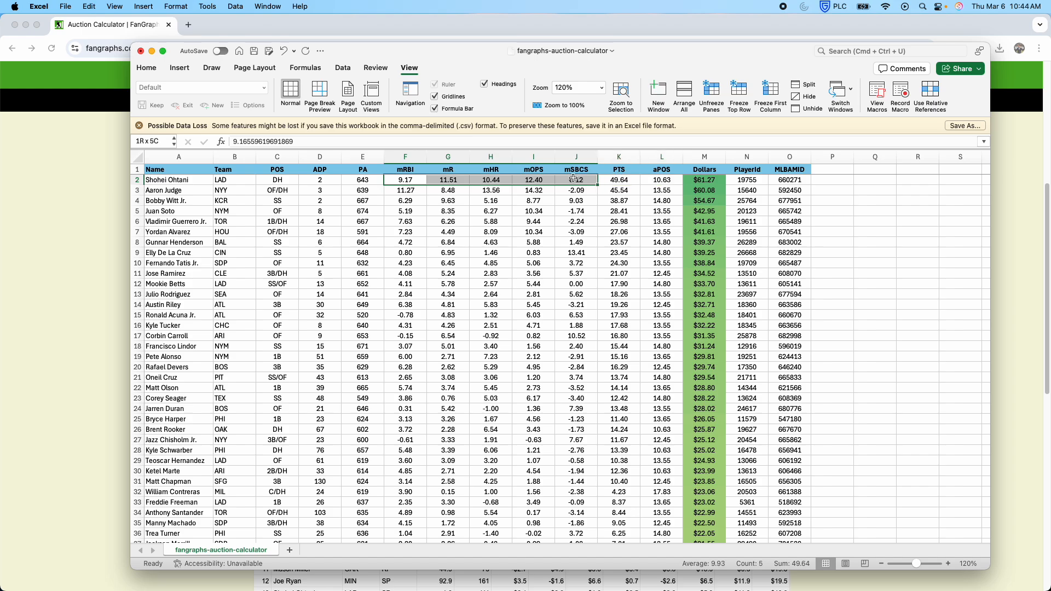
pyautogui.keyDown('super'); pyautogui.click(657, 180); pyautogui.keyUp('super')
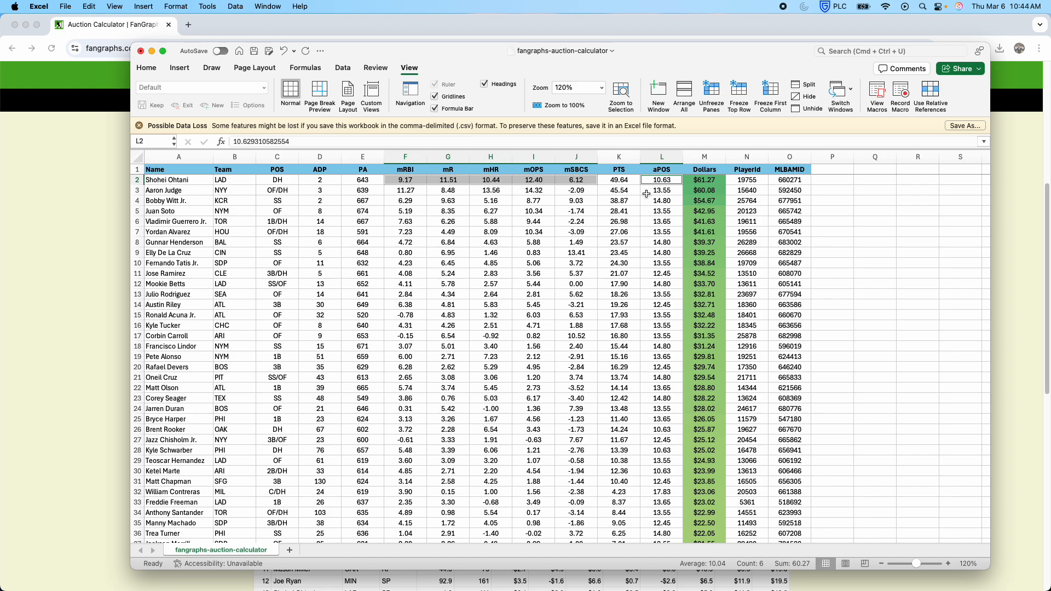
pyautogui.click(578, 181)
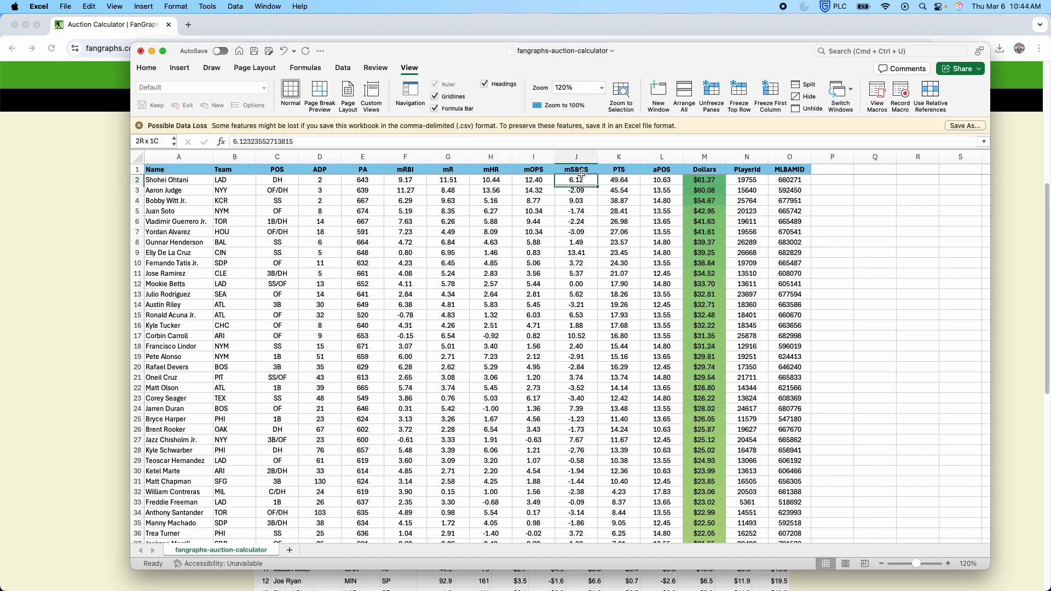
pyautogui.moveTo(579, 172); pyautogui.dragTo(583, 181)
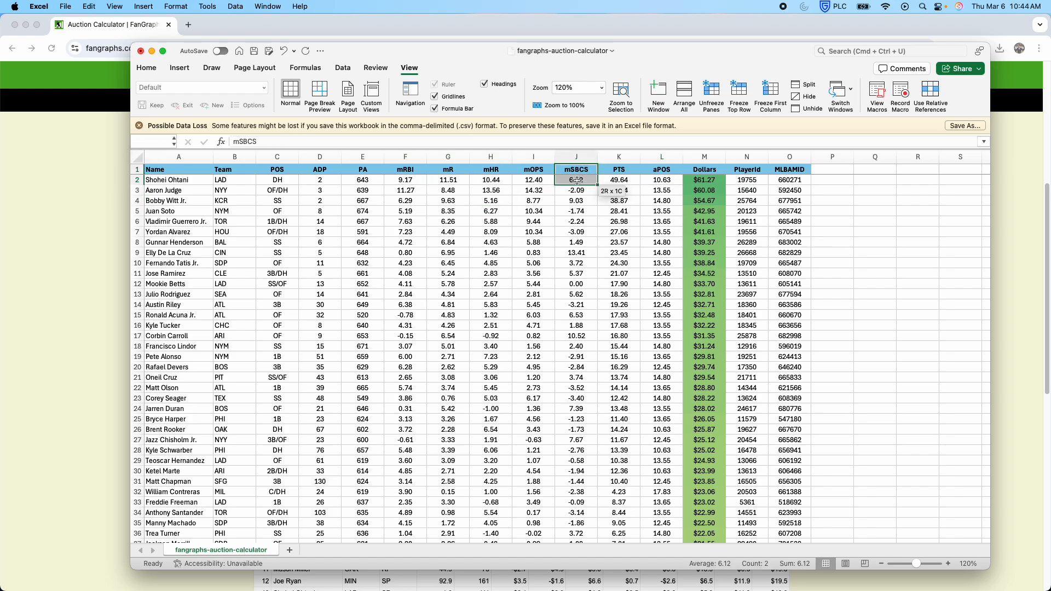
pyautogui.click(534, 182)
# Add filters to the header row and sort the table by mSBCS in descending order
pyautogui.click(533, 171)
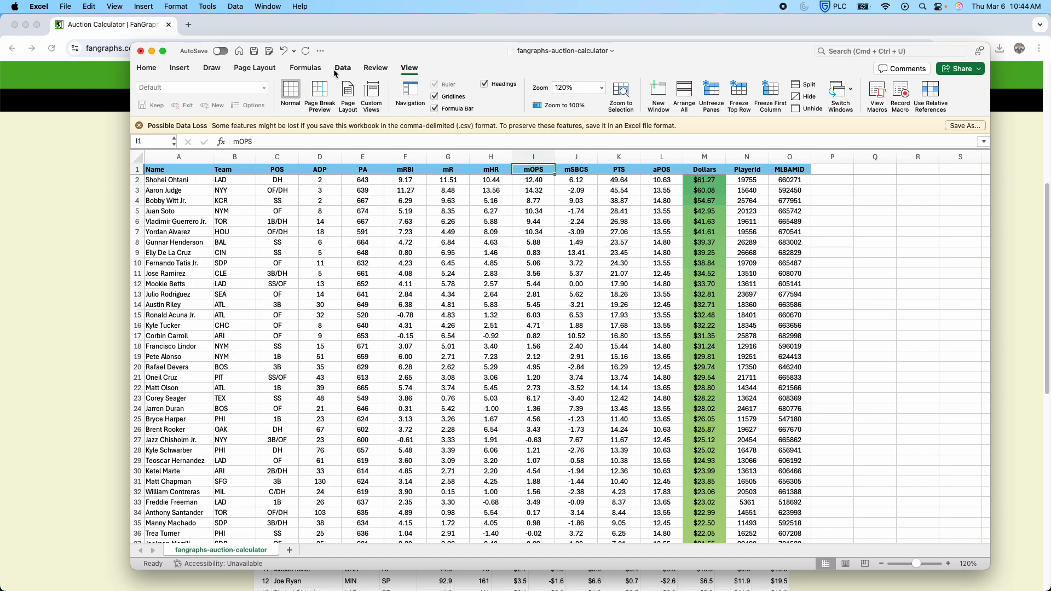
pyautogui.click(337, 71)
pyautogui.click(570, 93)
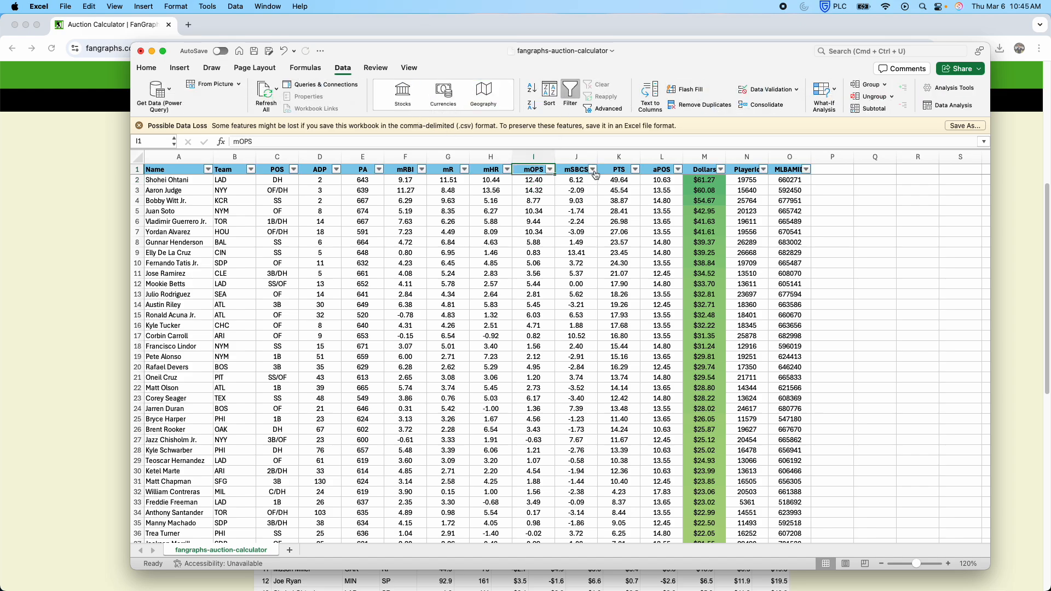
pyautogui.click(594, 170)
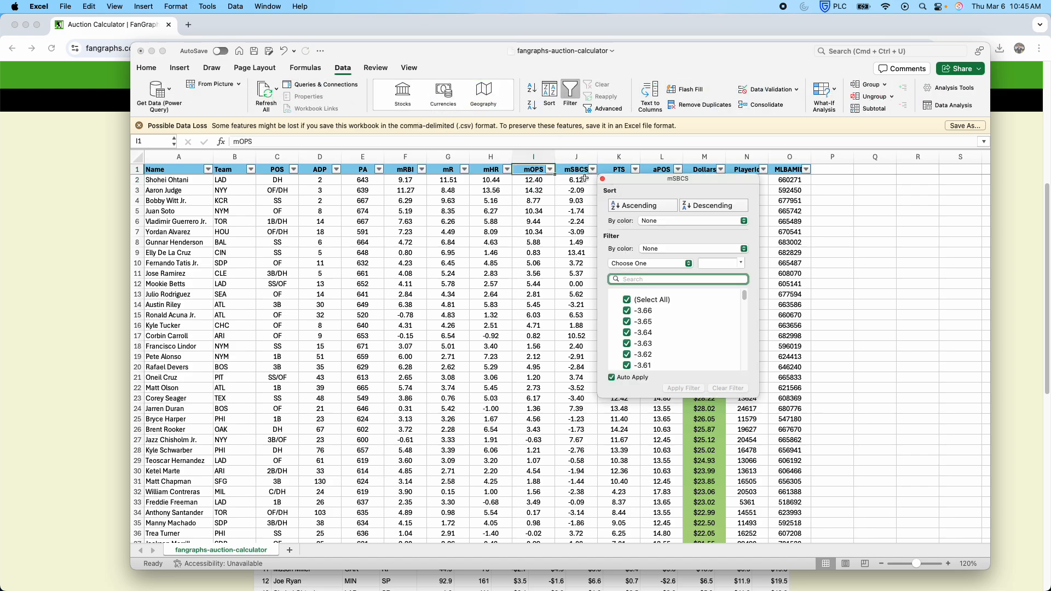
pyautogui.click(713, 205)
# Examine the top mSBCS player's row, comparing the mRBI through mSBCS values with the Dollars value
pyautogui.click(563, 181)
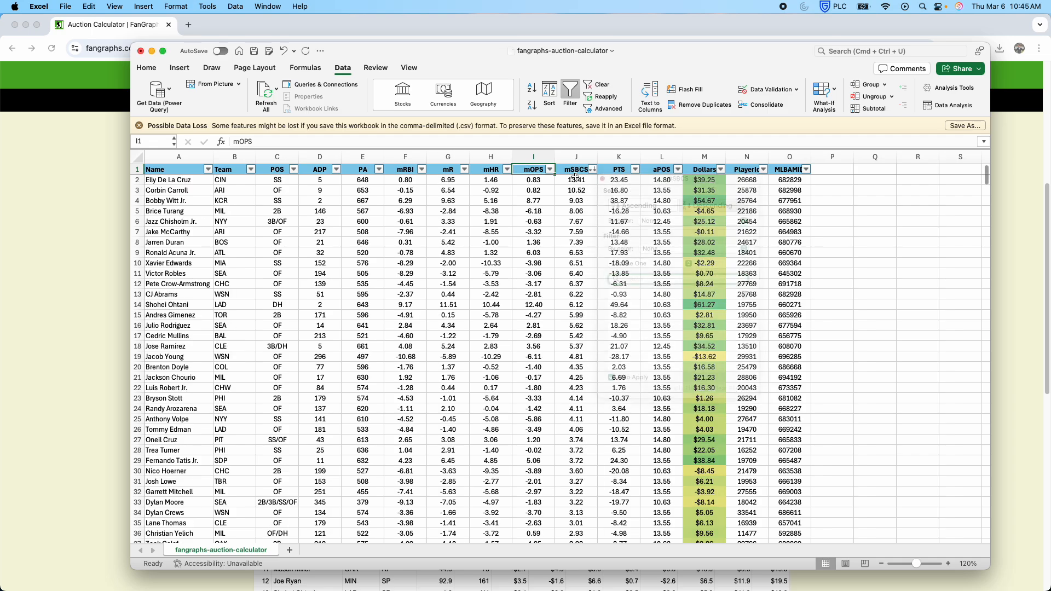
pyautogui.click(563, 181)
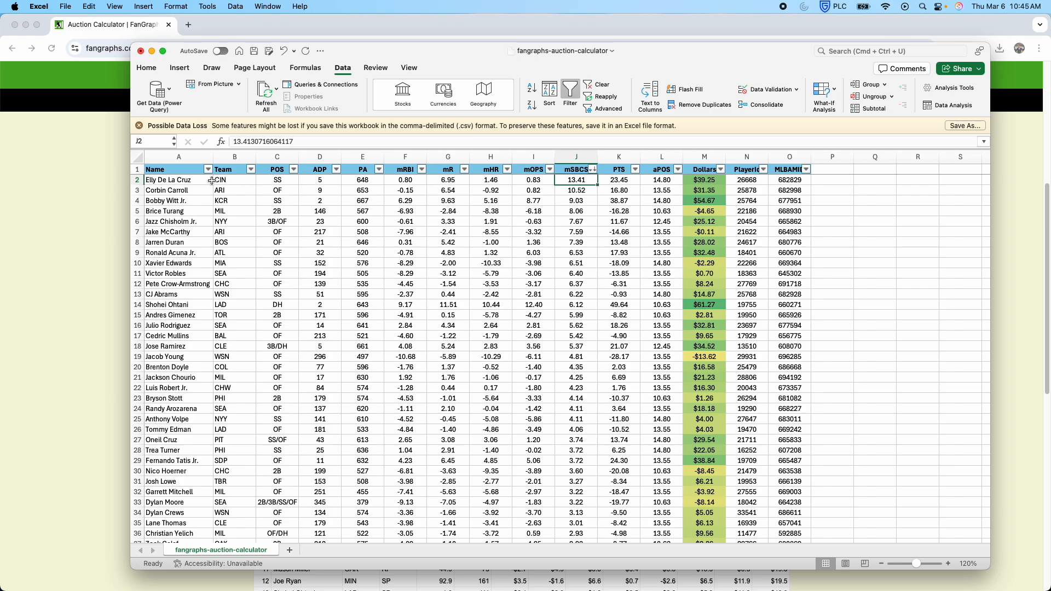
pyautogui.moveTo(210, 181); pyautogui.dragTo(591, 179)
pyautogui.click(580, 180)
pyautogui.moveTo(403, 176); pyautogui.dragTo(591, 183)
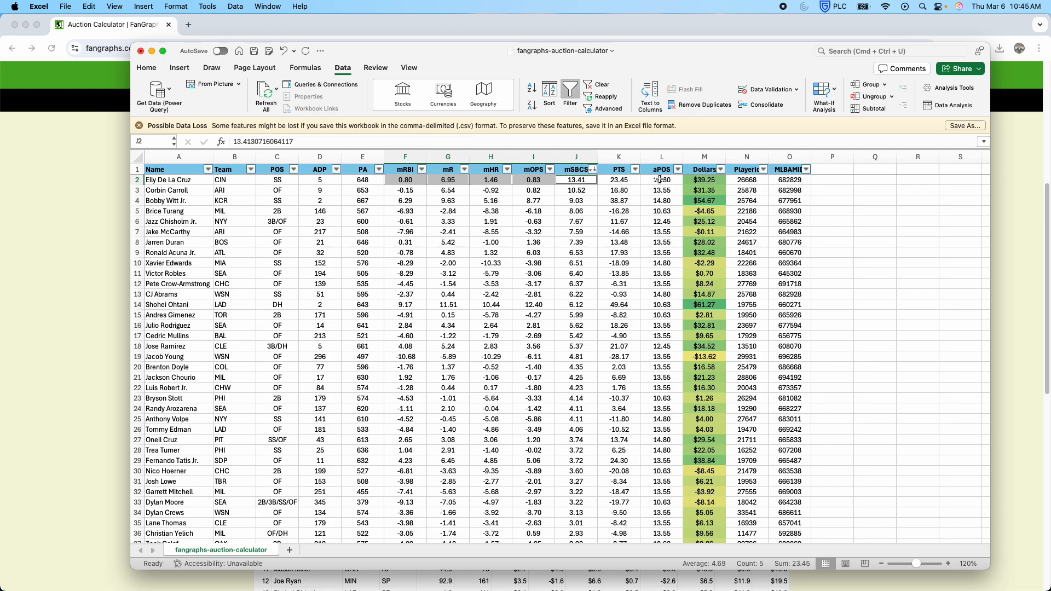
pyautogui.click(705, 180)
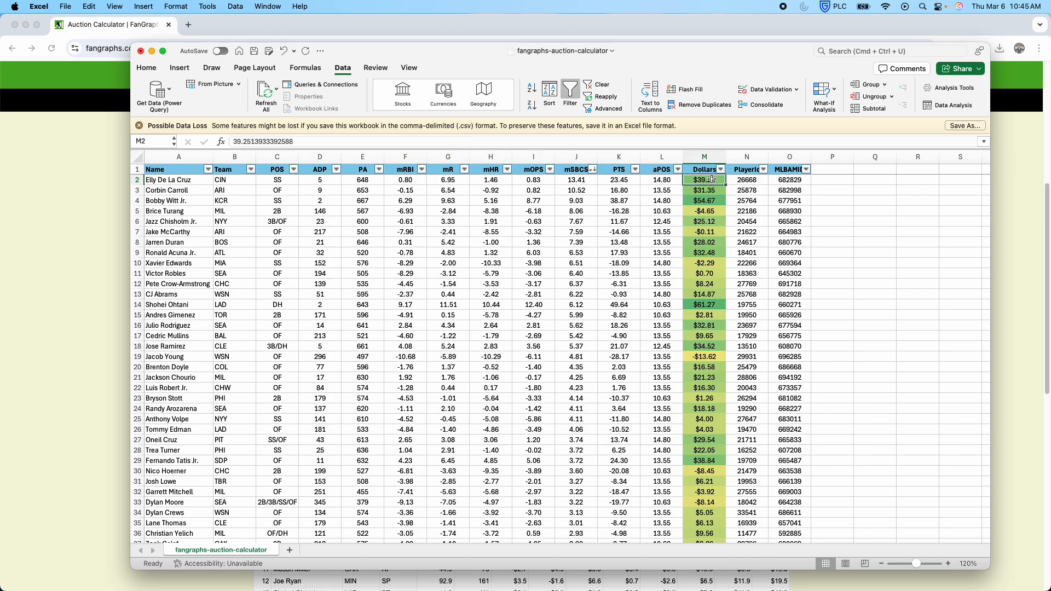
# Sort the player table by Dollars in descending order
pyautogui.click(720, 170)
pyautogui.click(810, 213)
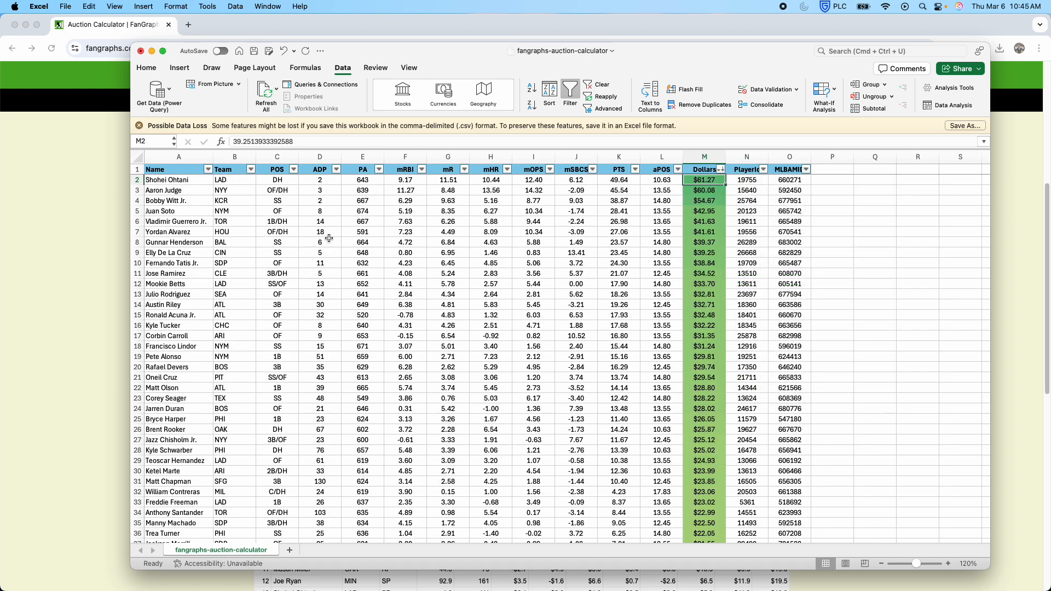
pyautogui.click(258, 215)
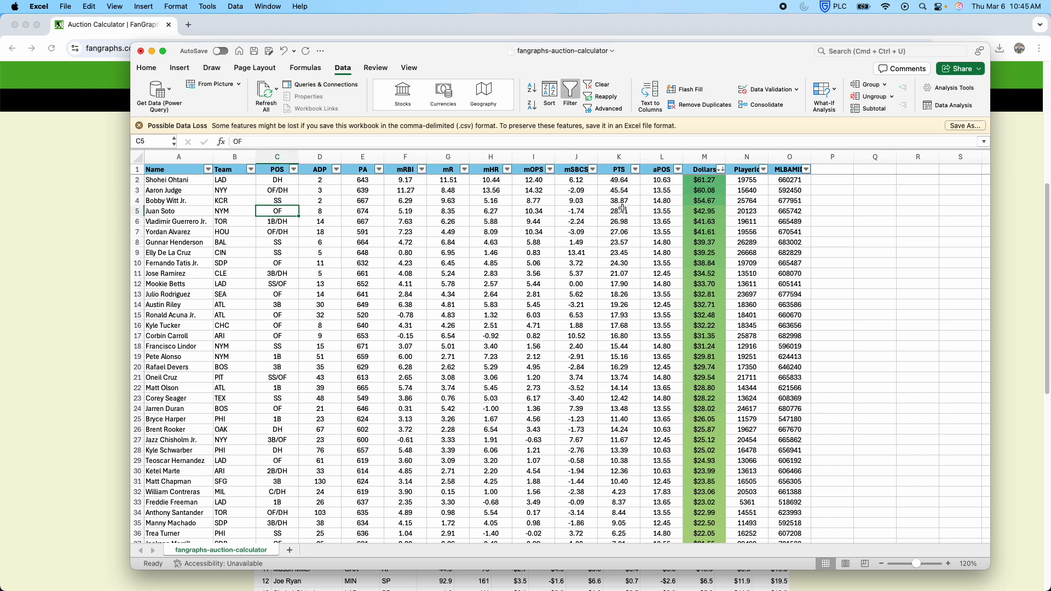
# Move the whole Dollars column so it sits between the ADP and PA columns
pyautogui.click(704, 157)
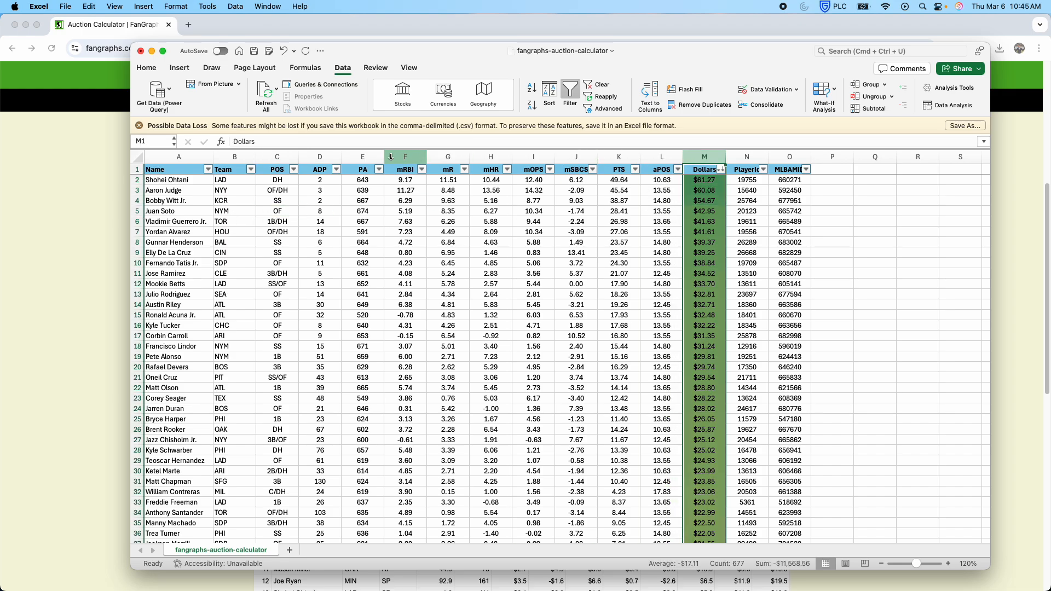
pyautogui.press('super+x')
pyautogui.rightClick(362, 156)
pyautogui.click(403, 213)
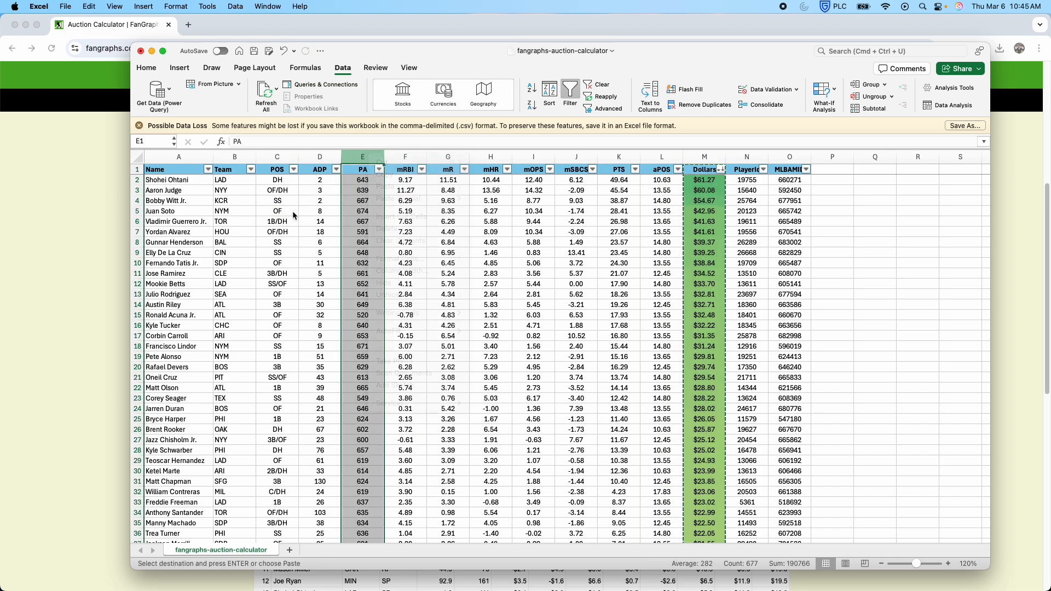
pyautogui.click(294, 213)
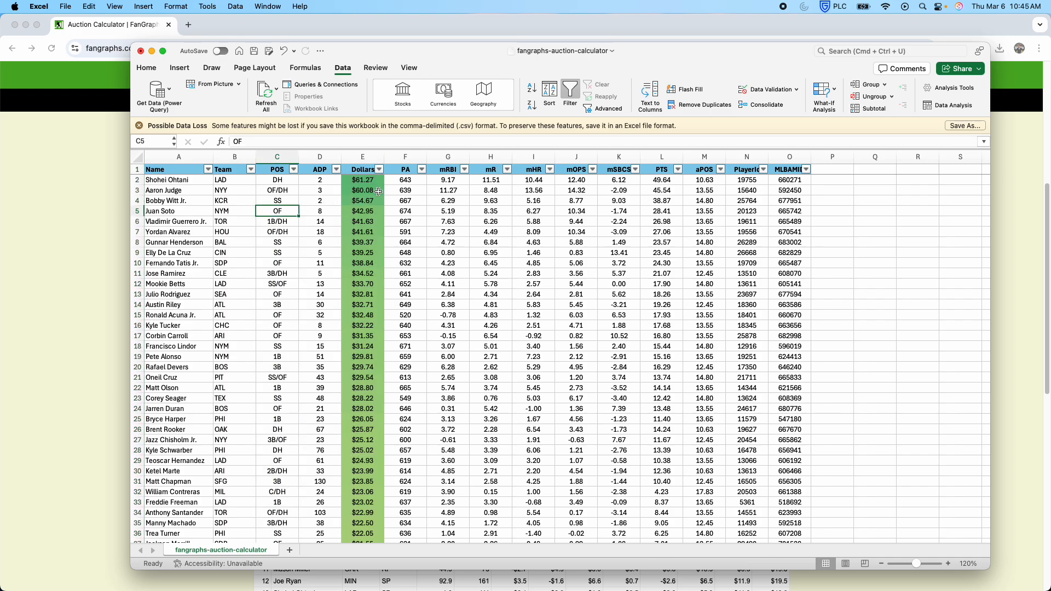
# Add a new worksheet to the workbook and name it Draft
pyautogui.click(289, 551)
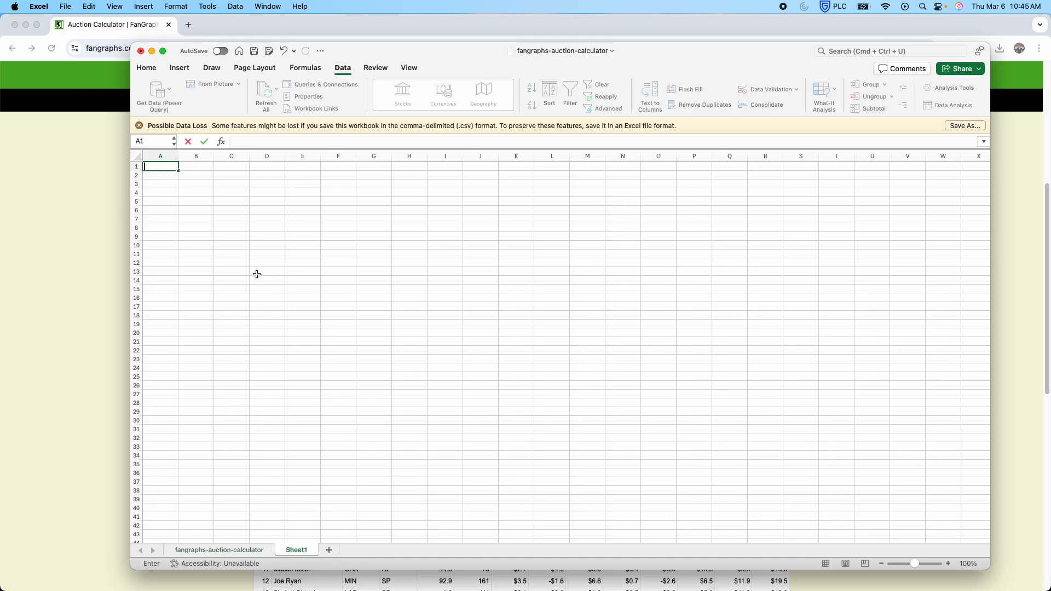
pyautogui.click(274, 289)
pyautogui.rightClick(298, 550)
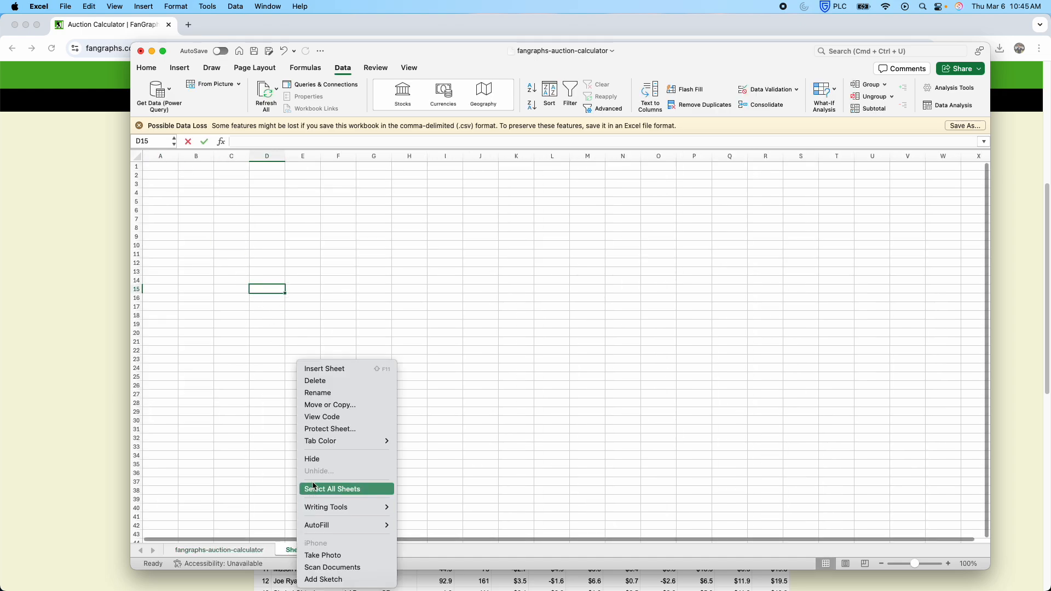
pyautogui.click(318, 394)
pyautogui.write('Draft')
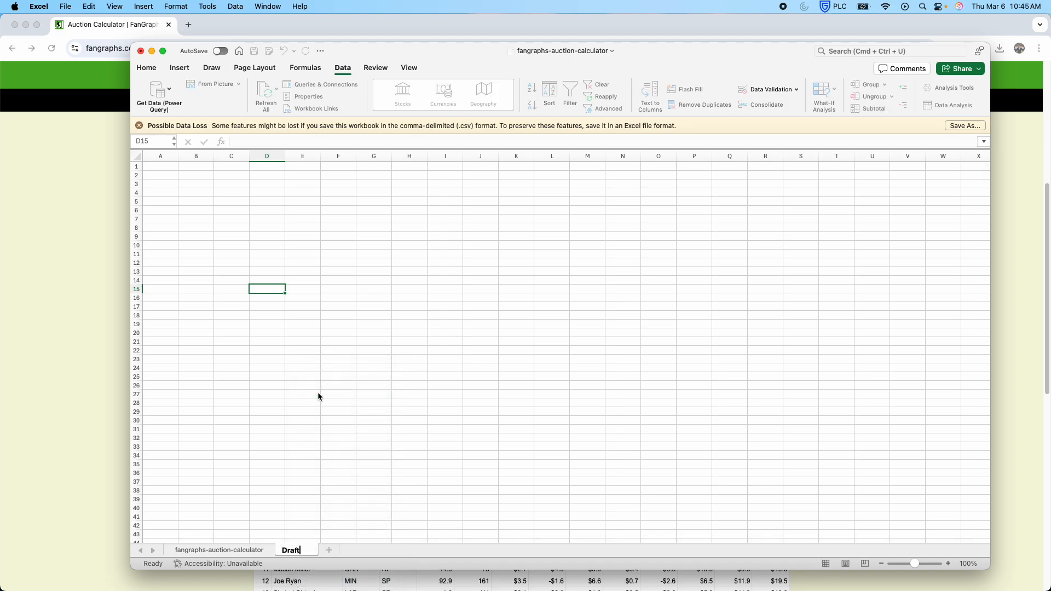
pyautogui.press('Return')
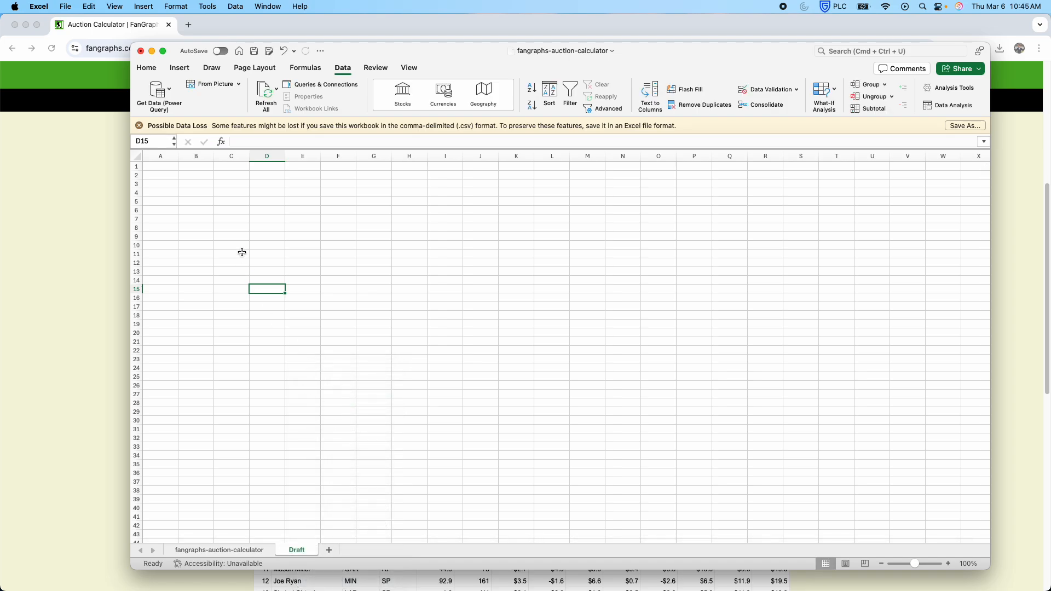
# Save the workbook in Downloads as fangraphs-auction-calculator in the Excel Workbook (.xlsx) format
pyautogui.click(65, 6)
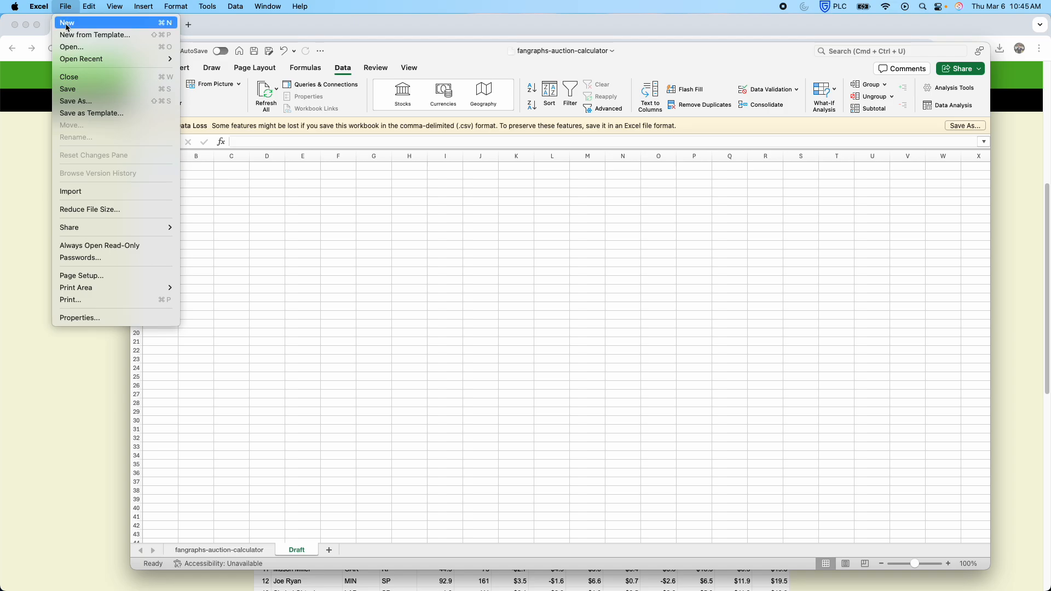
pyautogui.click(76, 101)
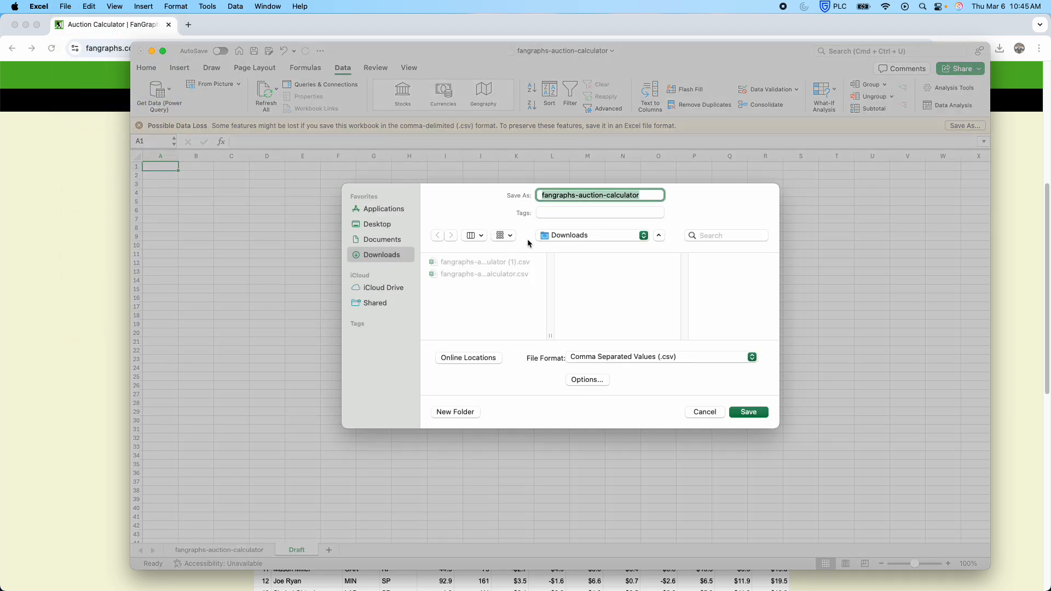
pyautogui.click(602, 357)
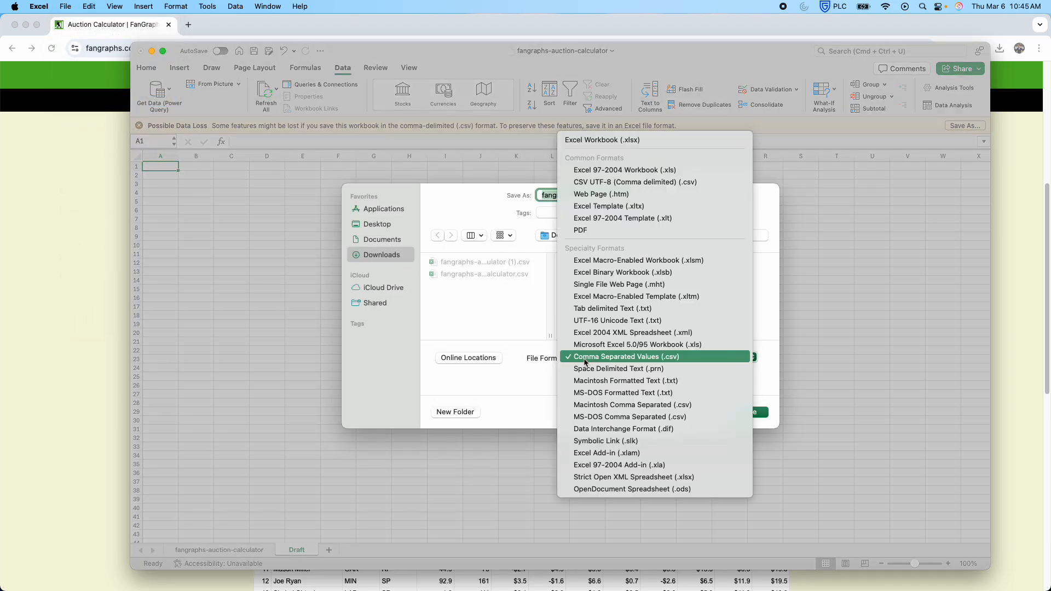
pyautogui.click(603, 141)
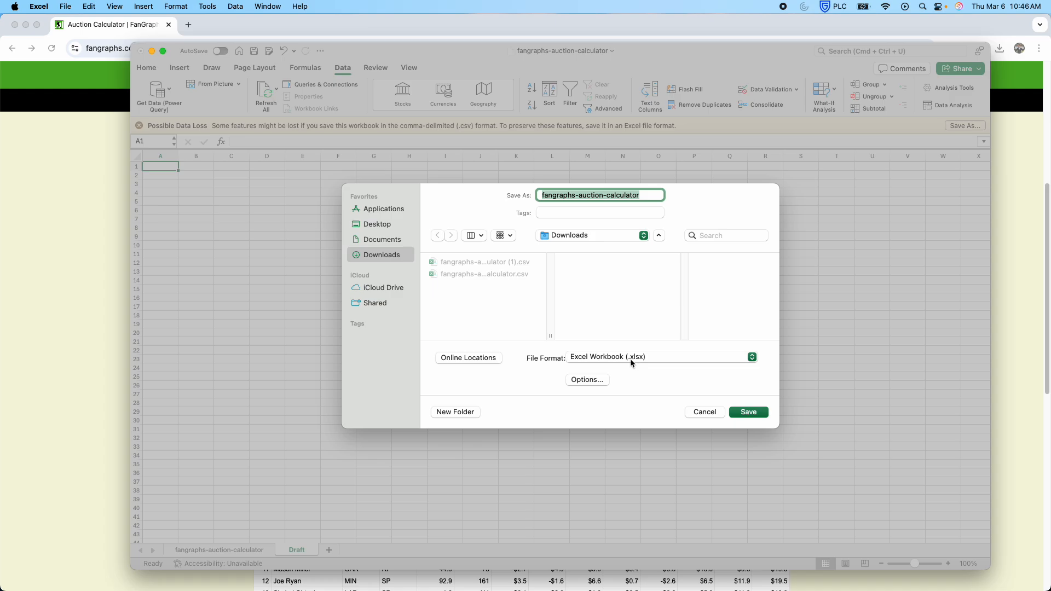
pyautogui.click(631, 359)
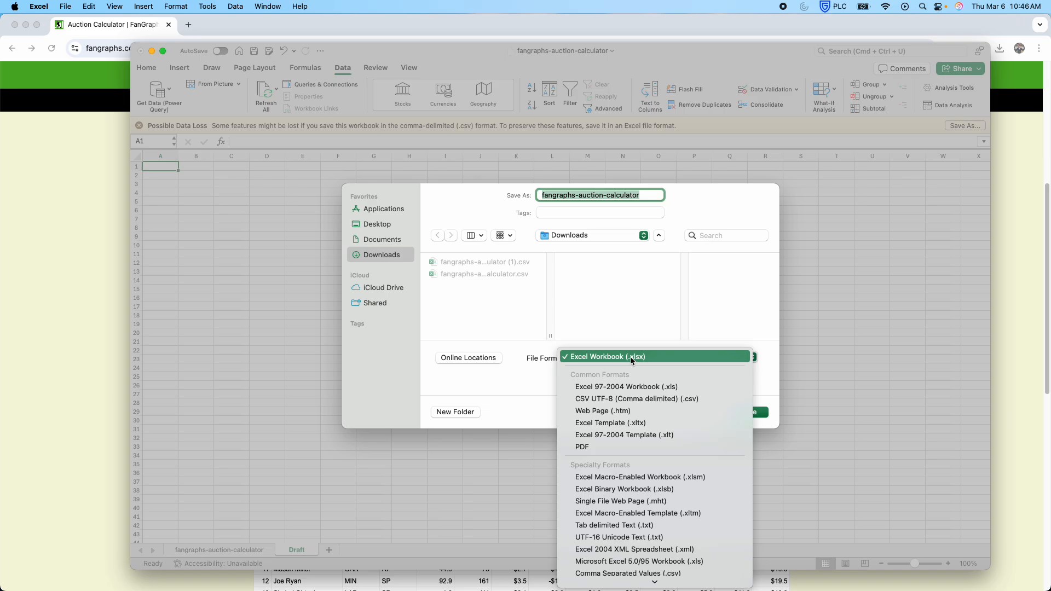
pyautogui.click(631, 360)
pyautogui.press('Return')
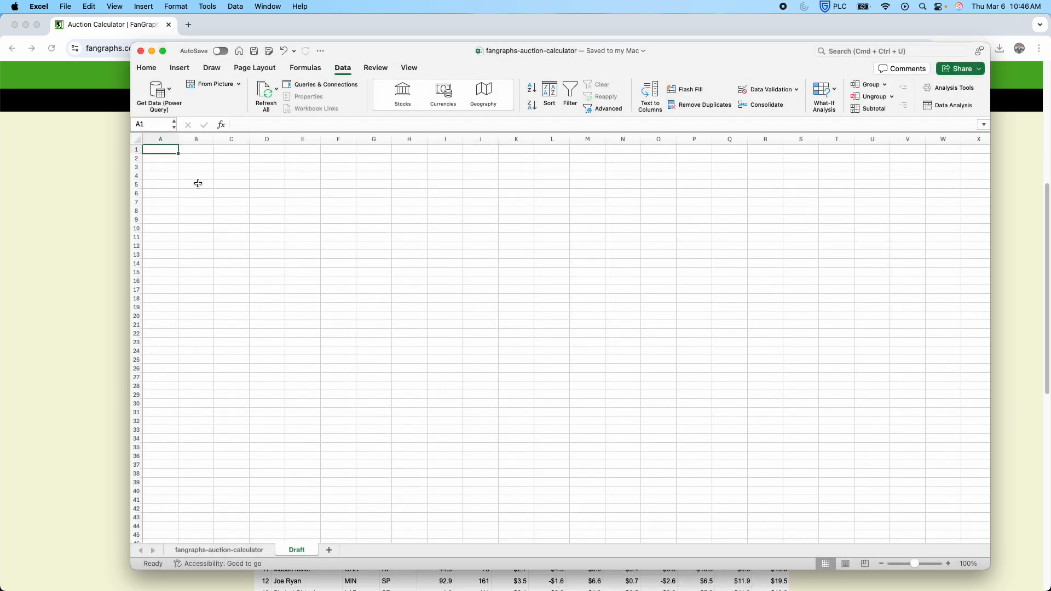
# Enter the headers Draft Pick, Team and Pick in cells A1 to C1 of the Draft sheet
pyautogui.write('Draft')
pyautogui.press('Return')
pyautogui.press('Up')
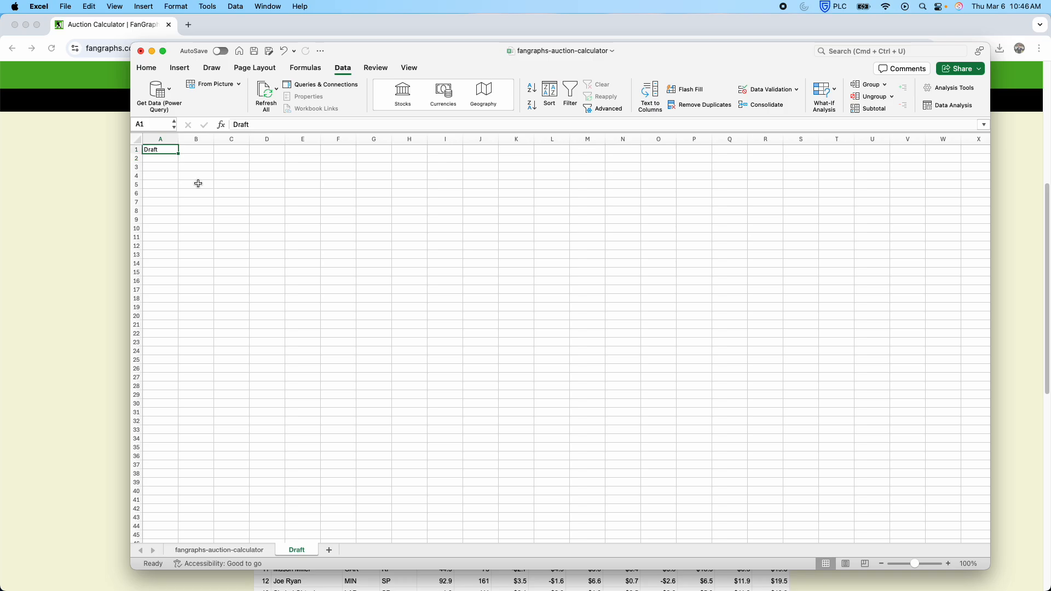
pyautogui.write('Draft Pick')
pyautogui.press('Tab')
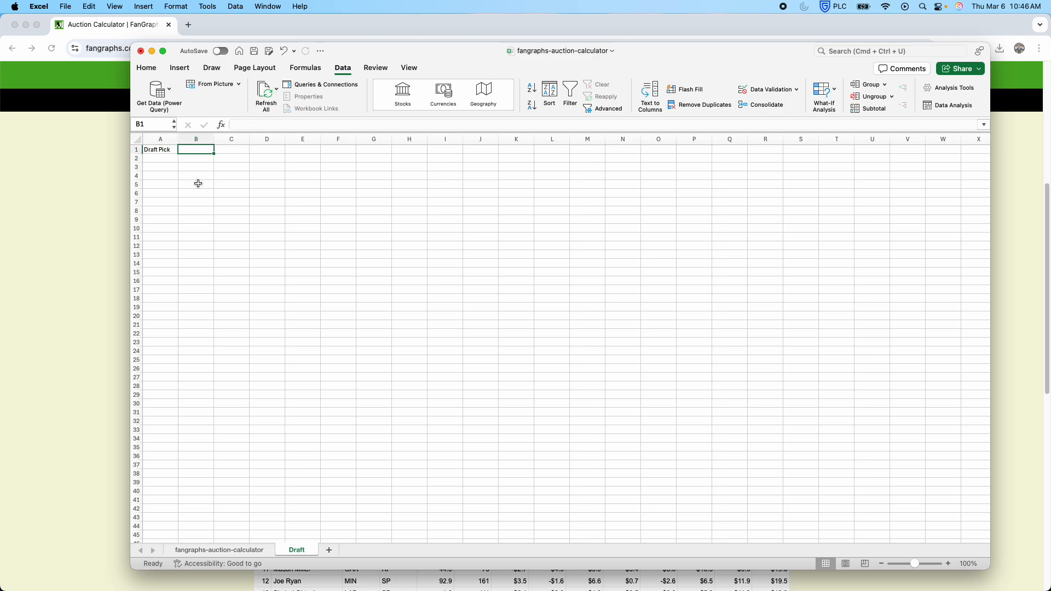
pyautogui.write('Team')
pyautogui.press('Return')
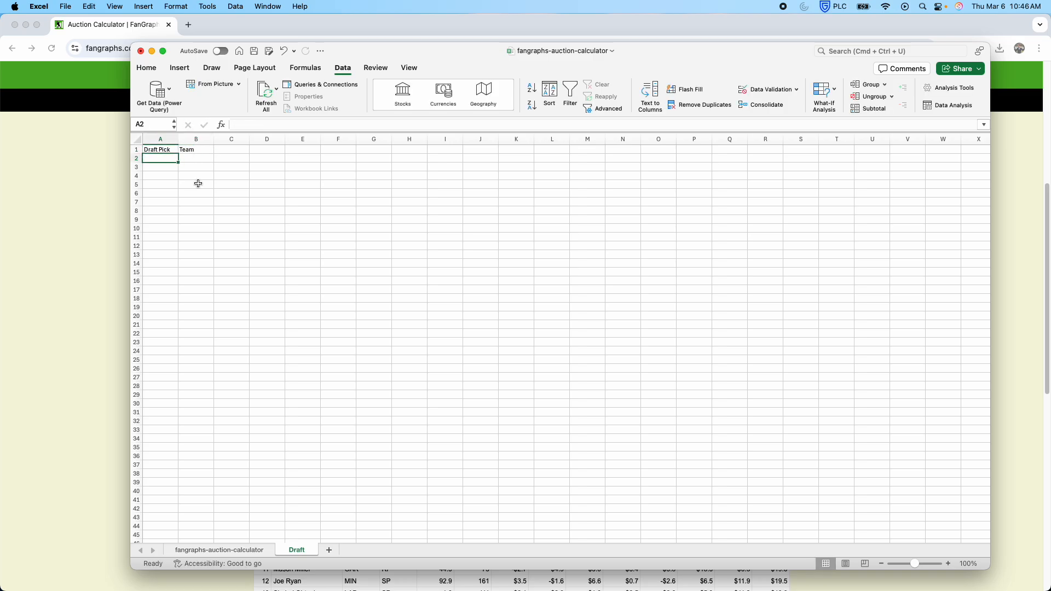
pyautogui.press('Up')
pyautogui.press('Tab')
pyautogui.press('Tab')
pyautogui.write('Pick')
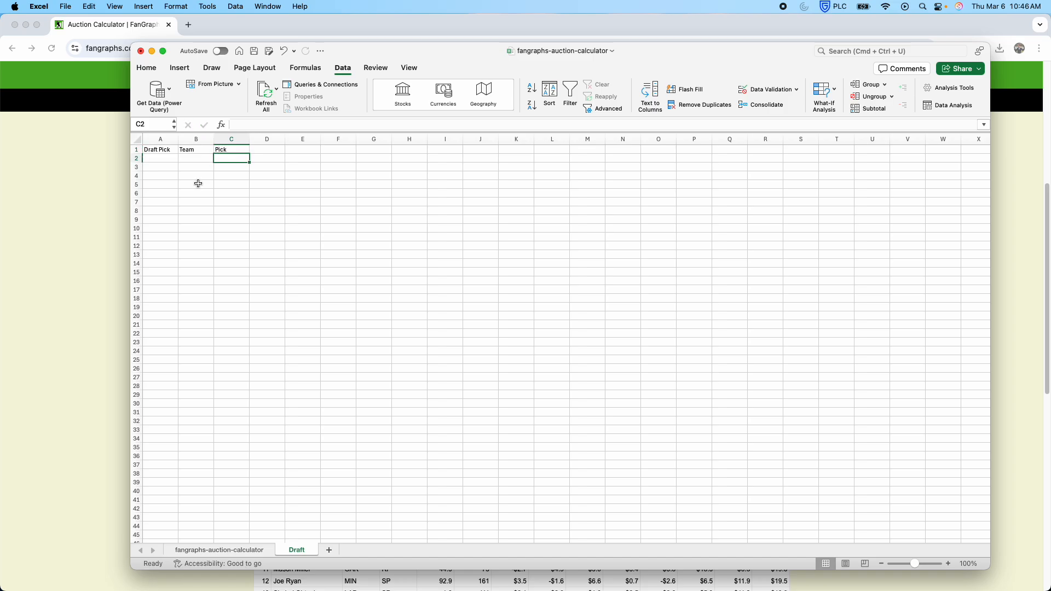
pyautogui.press('Return')
# Number the draft picks from 1 to 43 in A2:A44, extending the series from the first five entries
pyautogui.write('1 2 3 4 5')
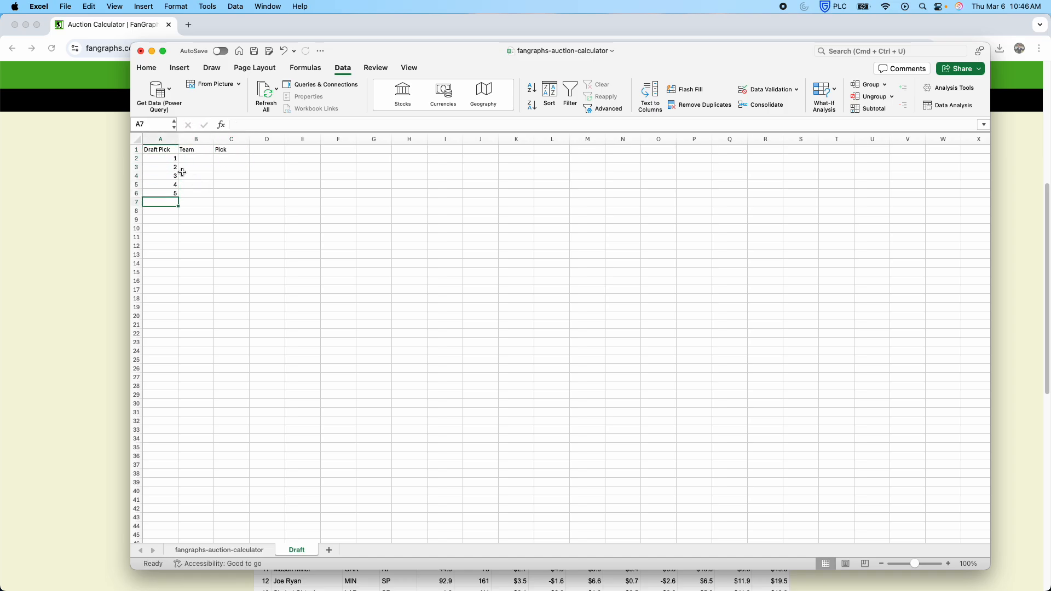
pyautogui.moveTo(173, 158); pyautogui.dragTo(183, 527)
# Fill B2:B13 with the team names Team1 to Team12, extending the series from the first three
pyautogui.click(212, 160)
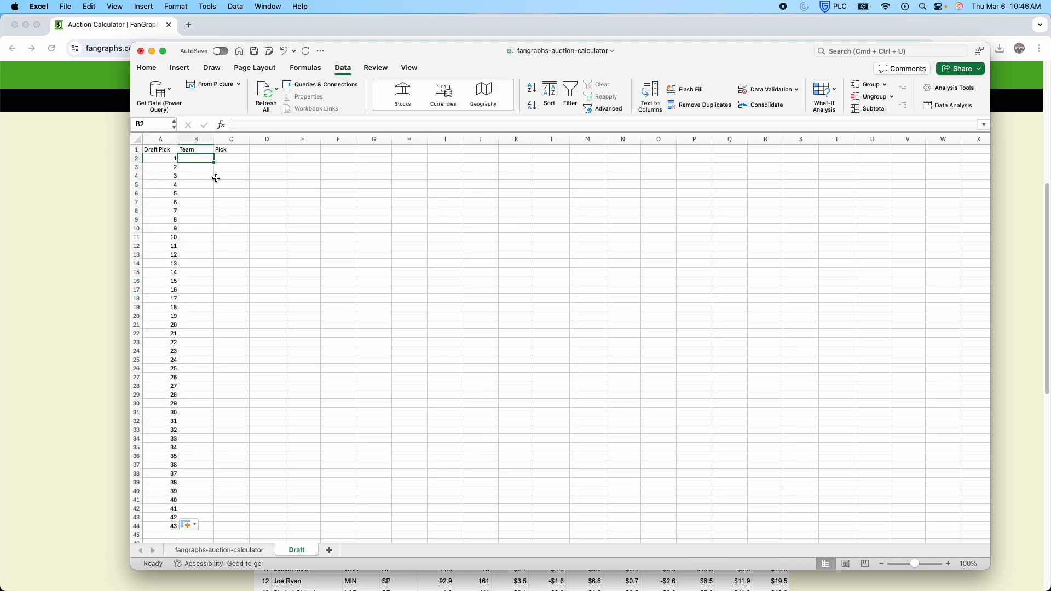
pyautogui.write('Team1 Team2 ')
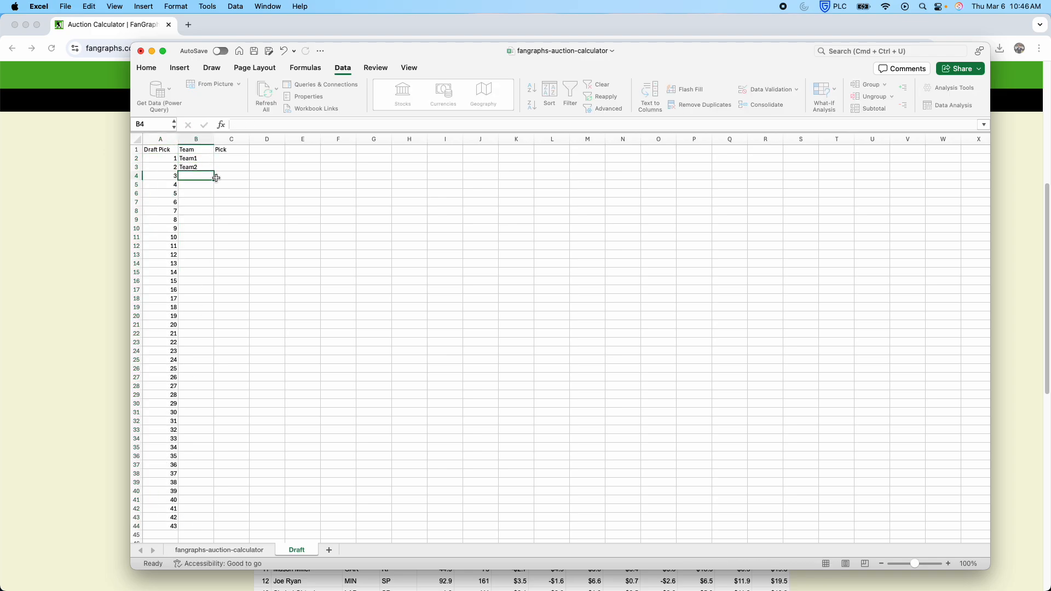
pyautogui.write('Team3')
pyautogui.press('Return')
pyautogui.moveTo(209, 161); pyautogui.dragTo(212, 264)
# Continue the snake order in B14:B18 by copying Team12, Team11, Team10, Team9 and Team8 in reverse
pyautogui.click(197, 255)
pyautogui.press('cmd+c')
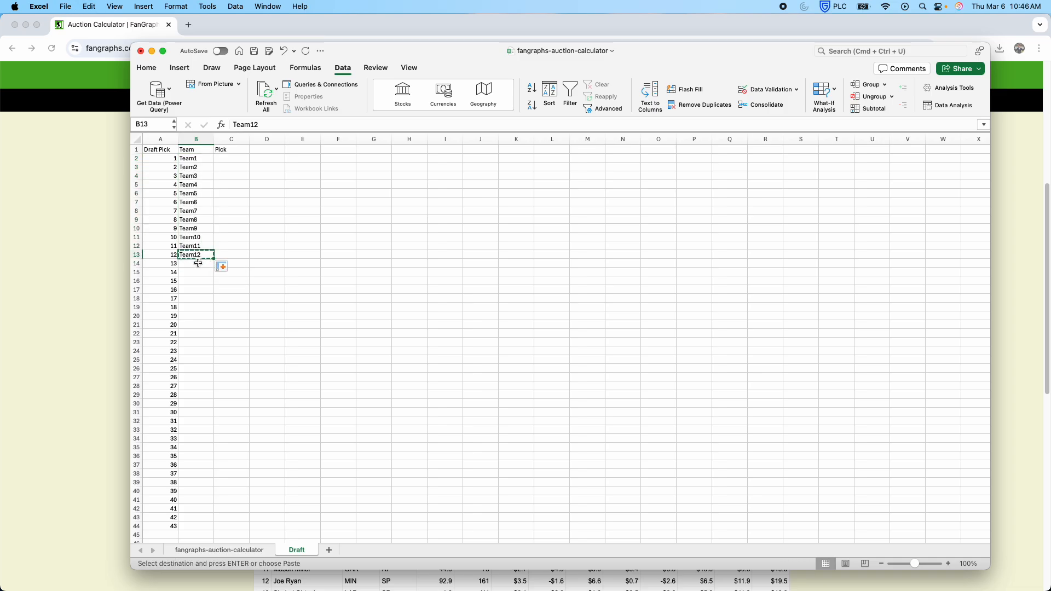
pyautogui.click(198, 263)
pyautogui.press('super+v')
pyautogui.click(200, 248)
pyautogui.press('super+c')
pyautogui.click(198, 273)
pyautogui.press('super+v')
pyautogui.click(200, 239)
pyautogui.press('super+c')
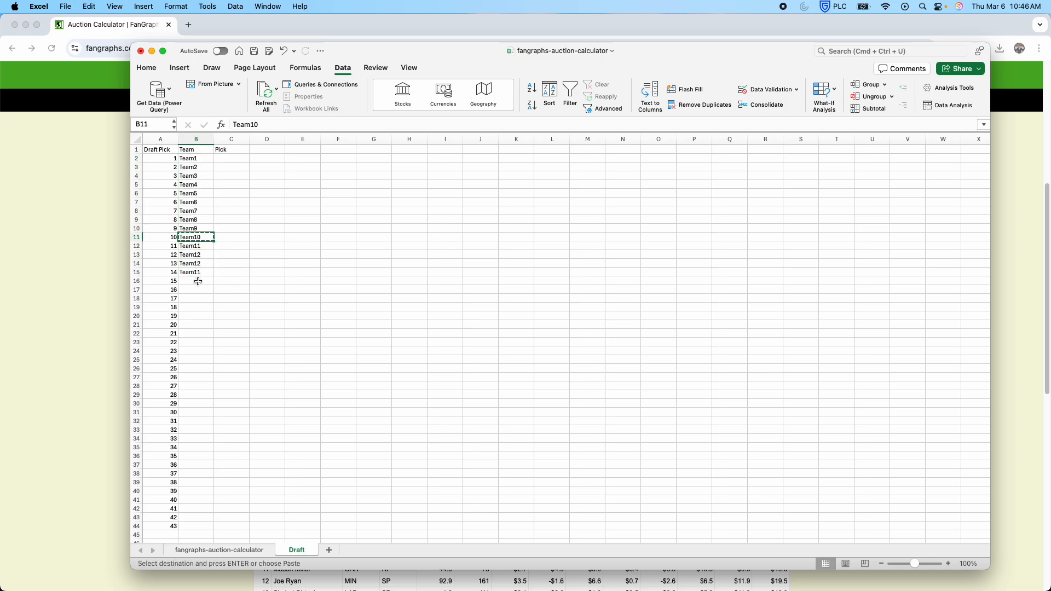
pyautogui.click(199, 282)
pyautogui.press('super+v')
pyautogui.click(199, 230)
pyautogui.press('super+c')
pyautogui.click(198, 290)
pyautogui.press('super+v')
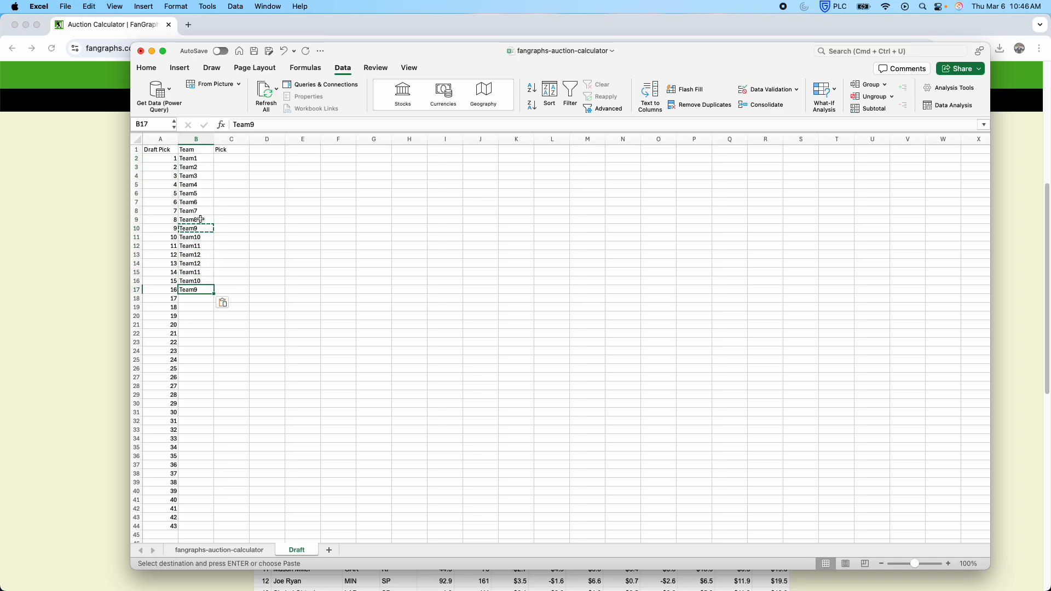
pyautogui.click(200, 219)
pyautogui.press('super+c')
pyautogui.click(198, 299)
pyautogui.press('super+v')
pyautogui.press('Escape')
pyautogui.click(203, 264)
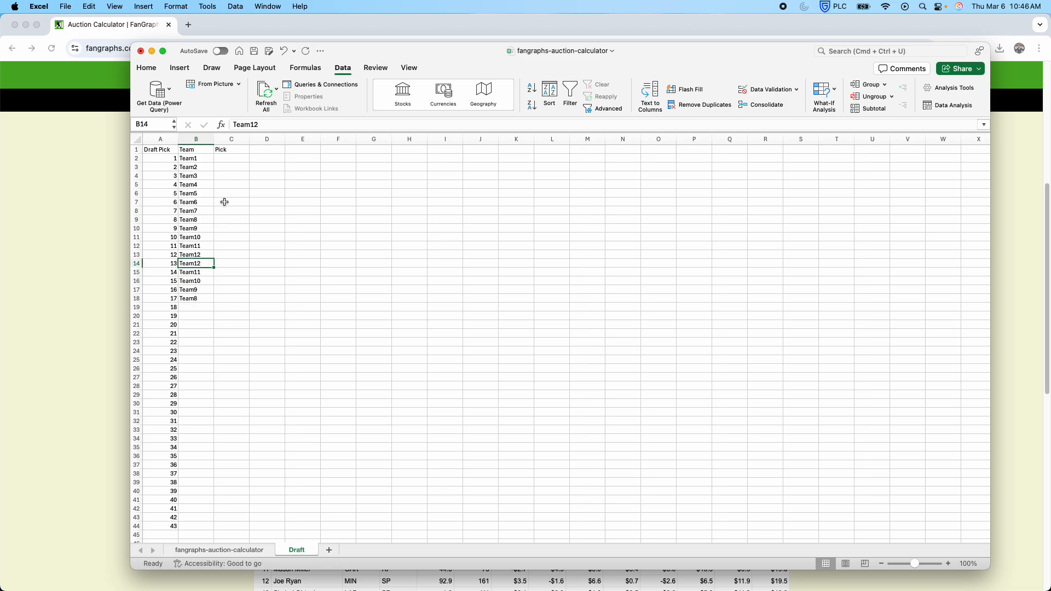
# Enter Shohei Ohtani as Team1's pick in C2 and widen the Pick column to about 21.33
pyautogui.click(224, 152)
pyautogui.press('Return')
pyautogui.write('Sho')
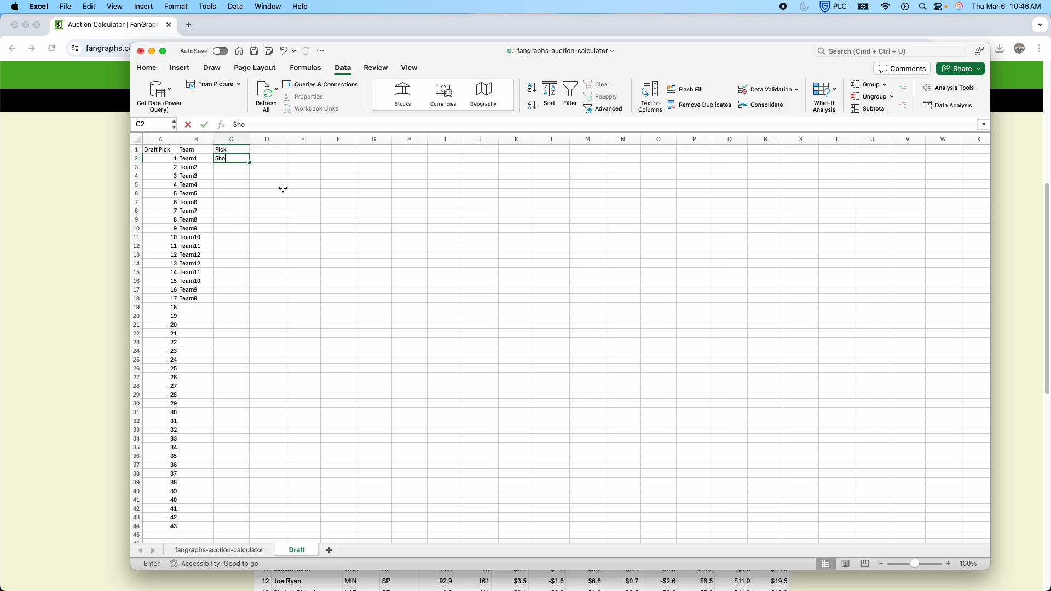
pyautogui.write('hei Ohtani')
pyautogui.press('Return')
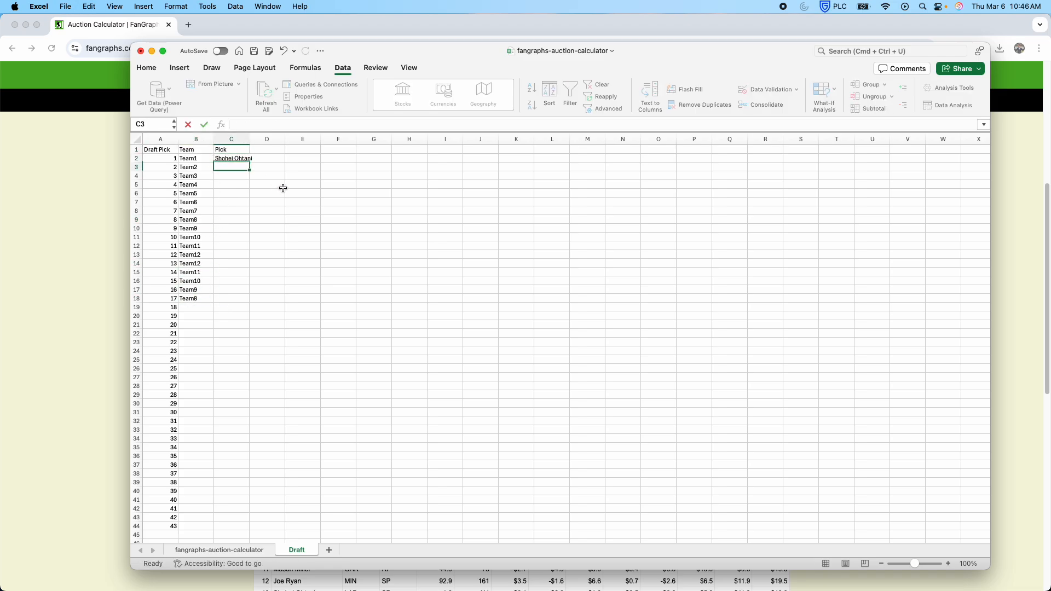
pyautogui.moveTo(250, 140); pyautogui.dragTo(287, 141)
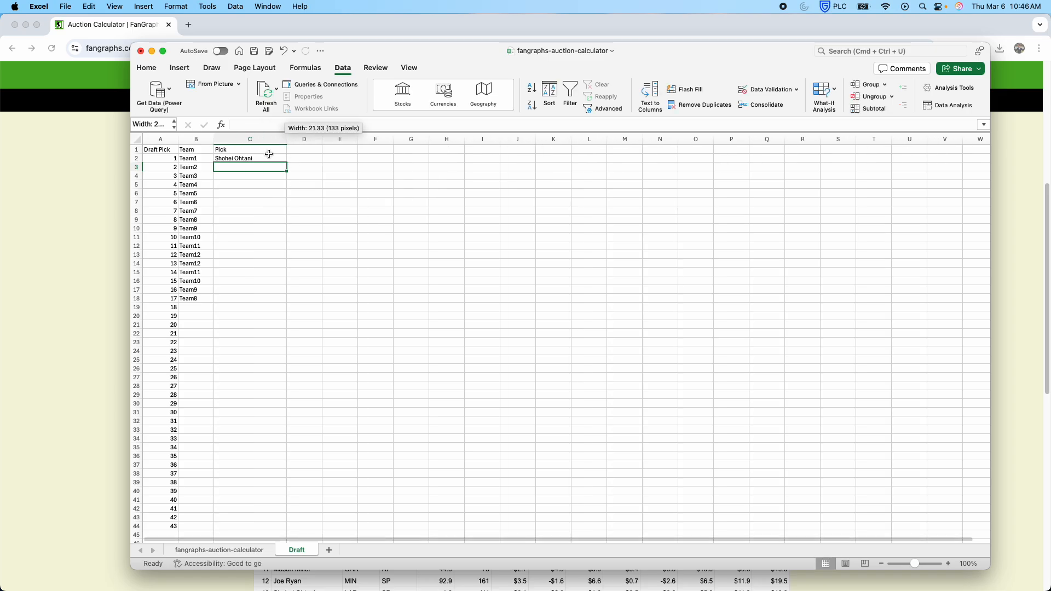
pyautogui.click(247, 192)
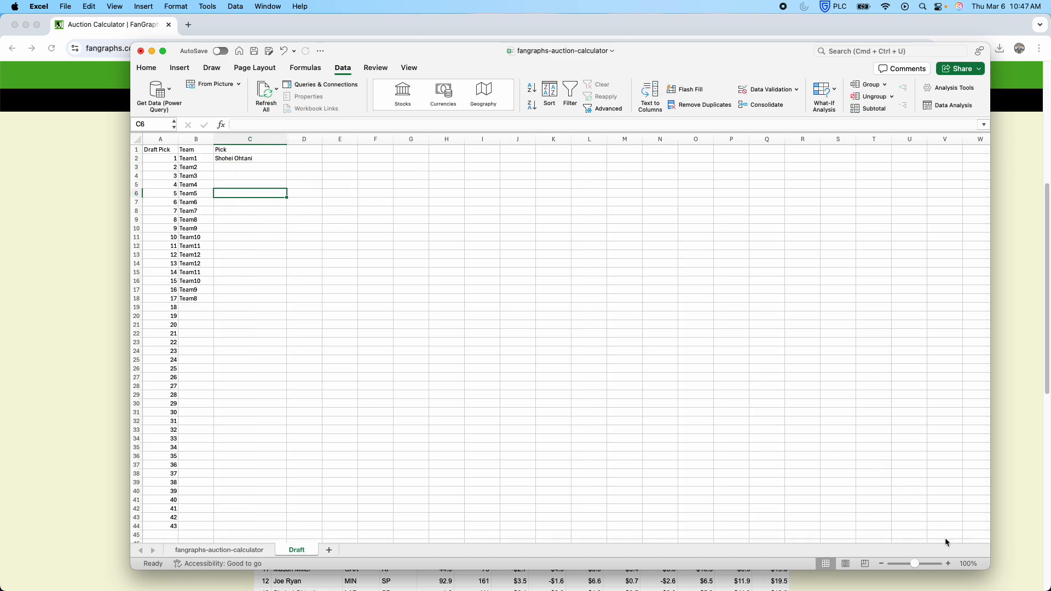
pyautogui.click(948, 563)
pyautogui.click(948, 564)
pyautogui.click(949, 564)
# Insert a column before POS on the fangraphs-auction-calculator sheet and give it the header Available?
pyautogui.click(236, 553)
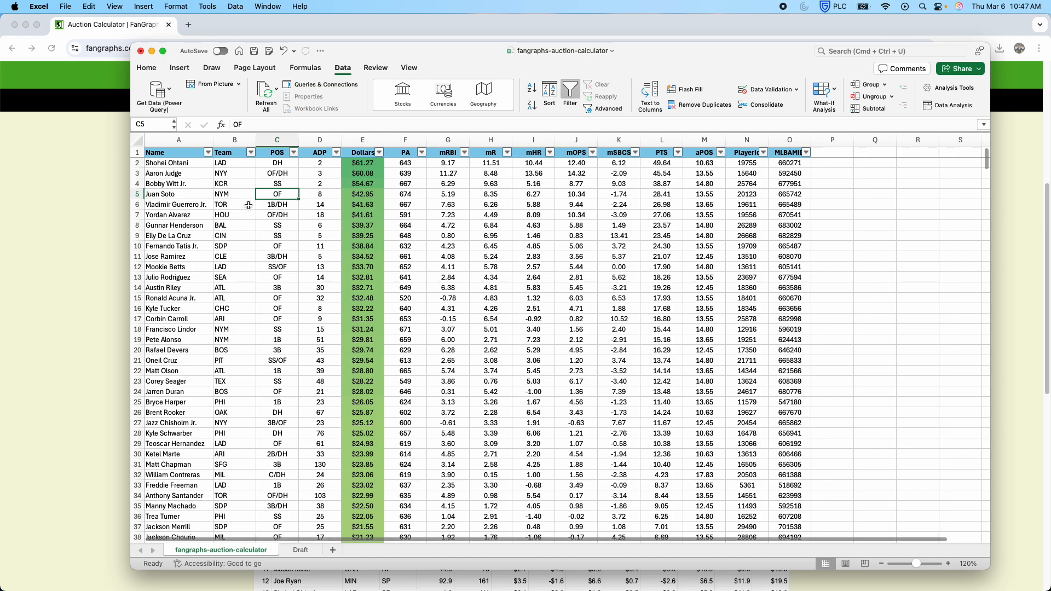
pyautogui.rightClick(272, 152)
pyautogui.click(290, 201)
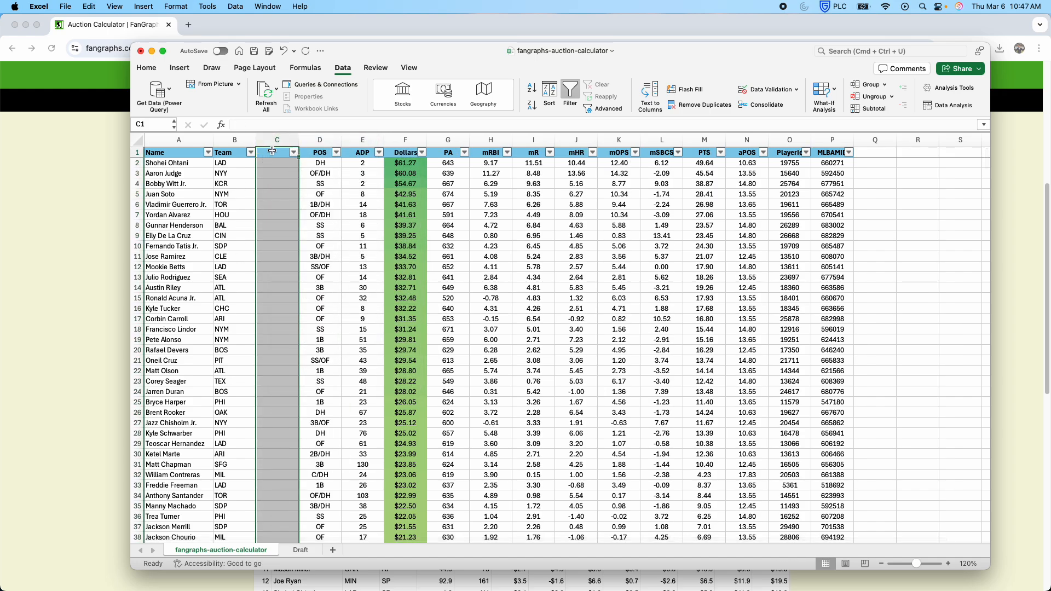
pyautogui.click(272, 151)
pyautogui.write('Available?')
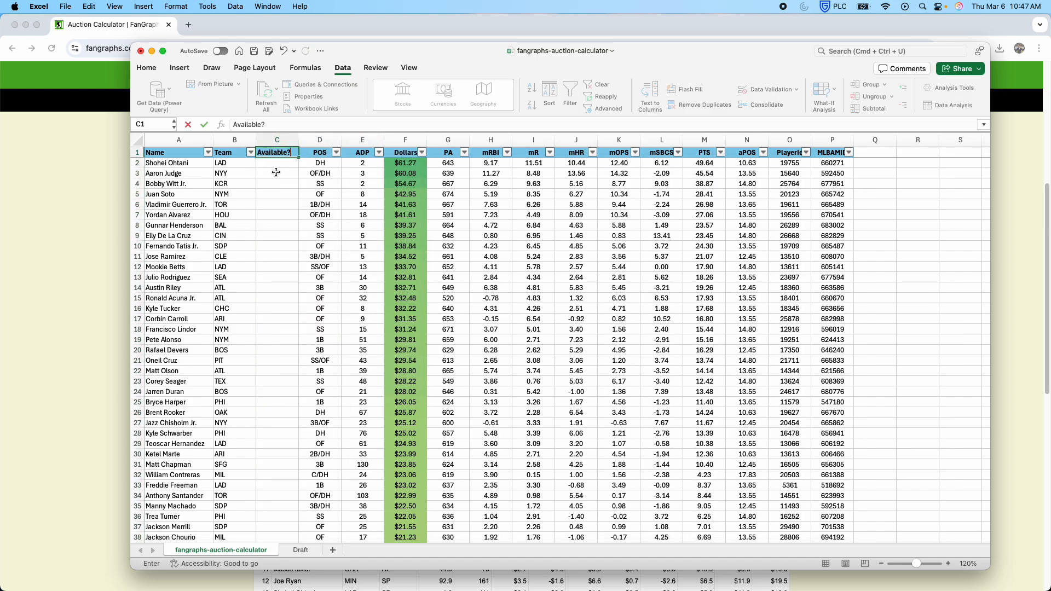
pyautogui.press('Return')
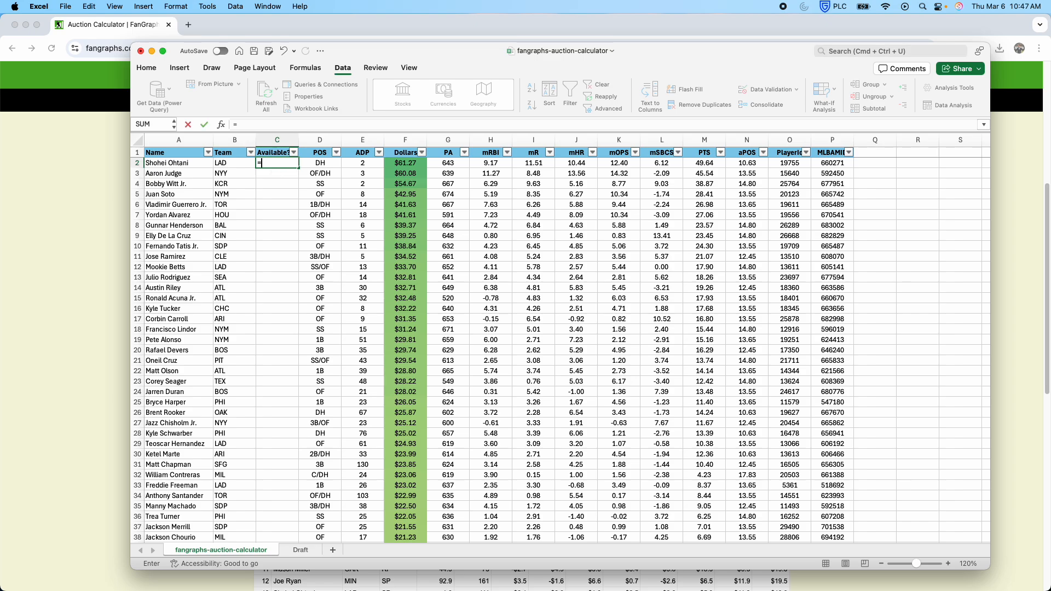
# Enter =COUNTIF(Draft!C:C,A2) in C2 to count the first player's appearances in the Draft sheet's Pick column
pyautogui.write('=countif(')
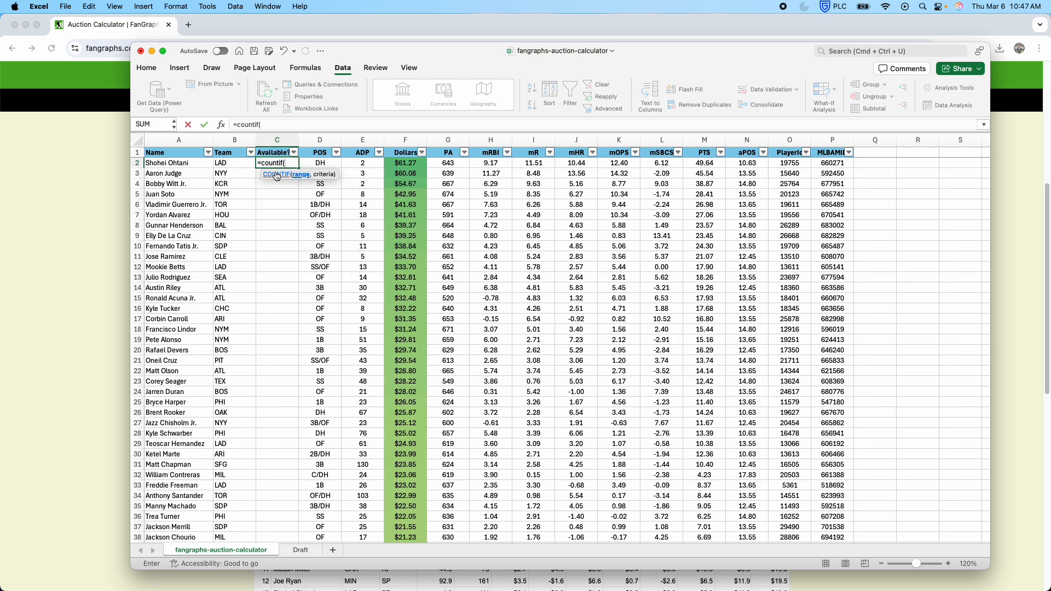
pyautogui.click(301, 550)
pyautogui.click(252, 141)
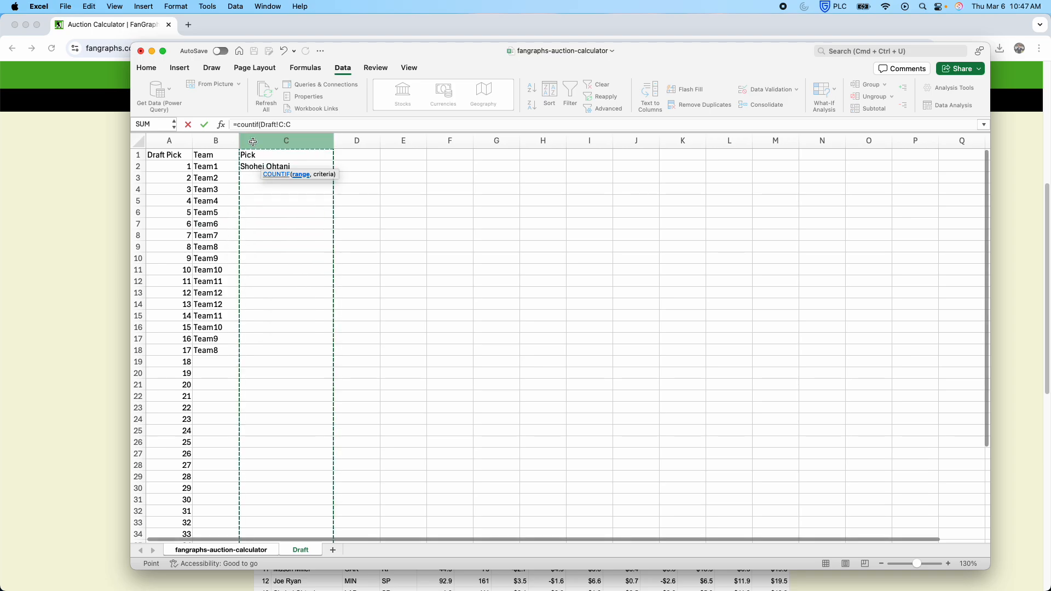
pyautogui.click(296, 124)
pyautogui.write(',a')
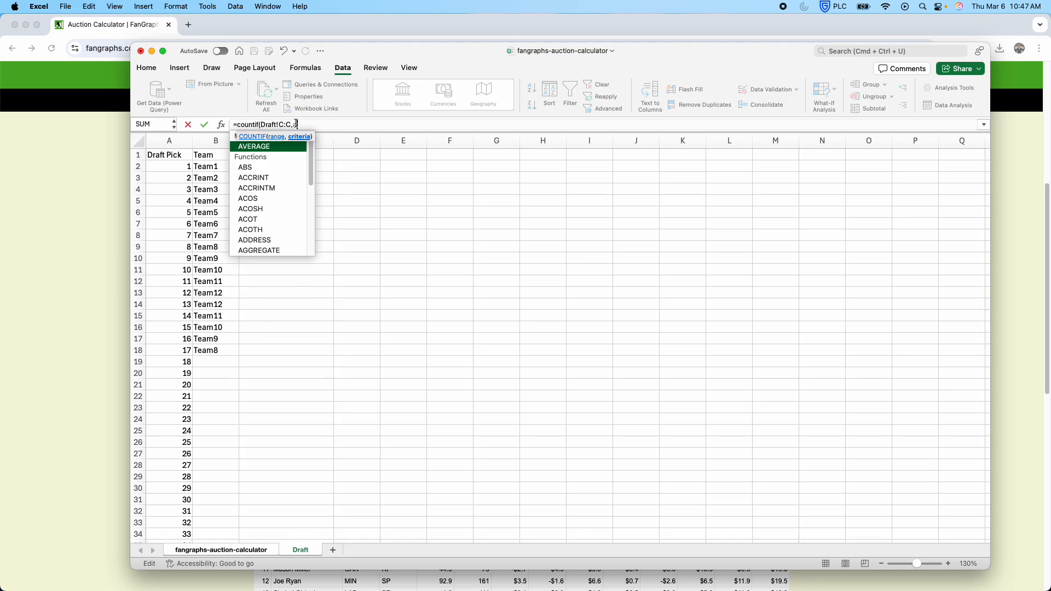
pyautogui.write('2)')
pyautogui.press('Return')
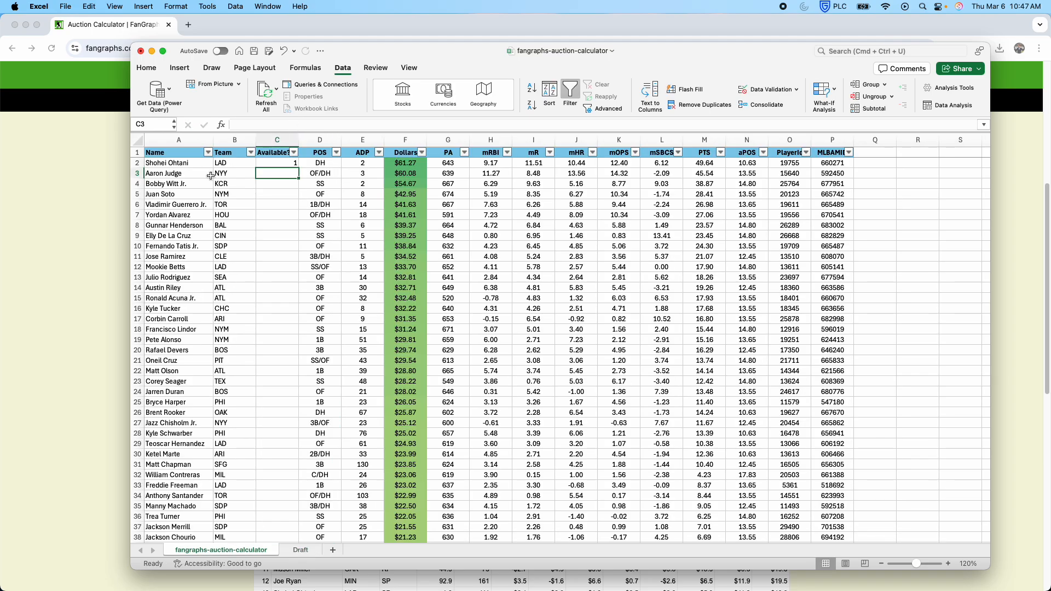
# Centre-align the Available? column, including its header and the count in C2
pyautogui.click(273, 150)
pyautogui.click(275, 160)
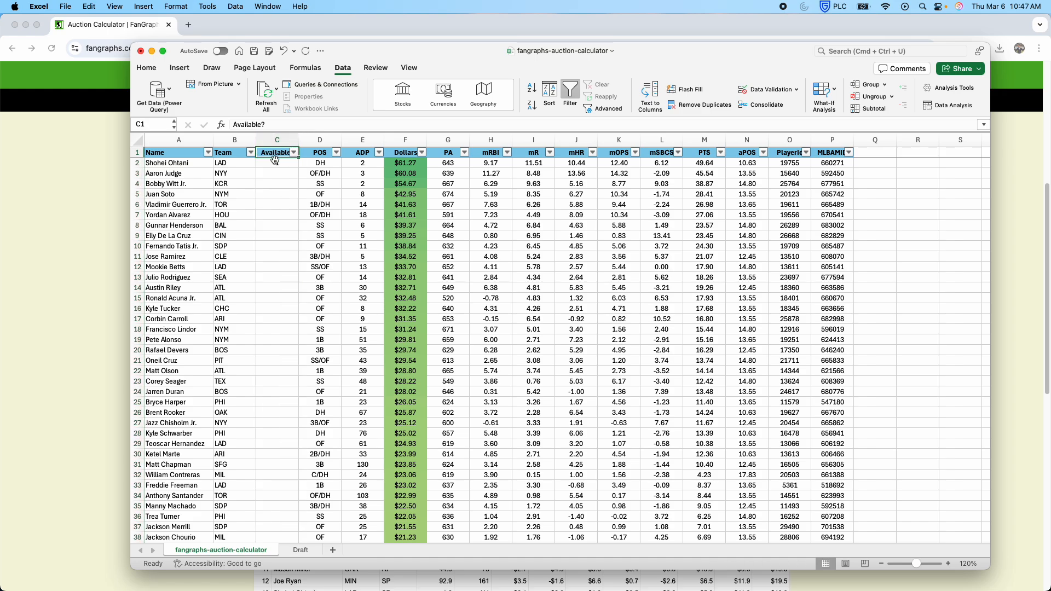
pyautogui.click(275, 160)
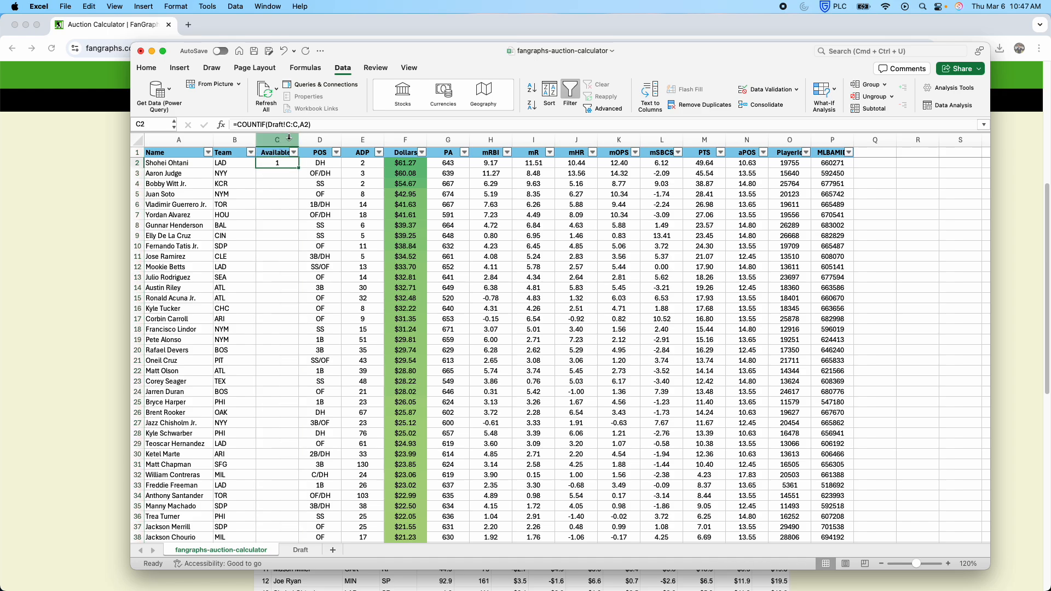
# Copy the COUNTIF formula from C2 down to C4 and check it against the player names
pyautogui.click(295, 551)
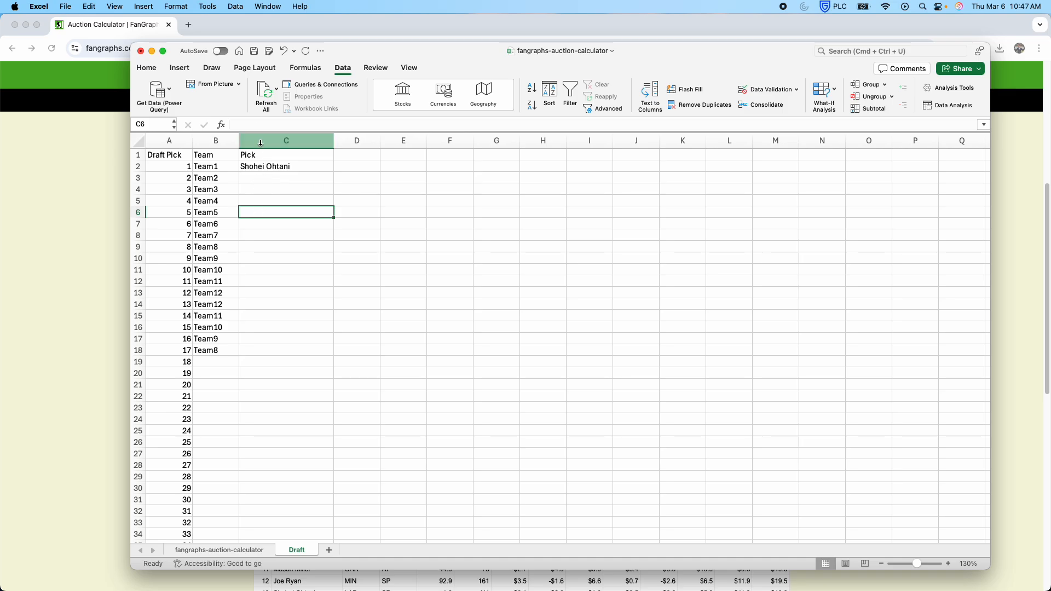
pyautogui.click(219, 550)
pyautogui.click(181, 165)
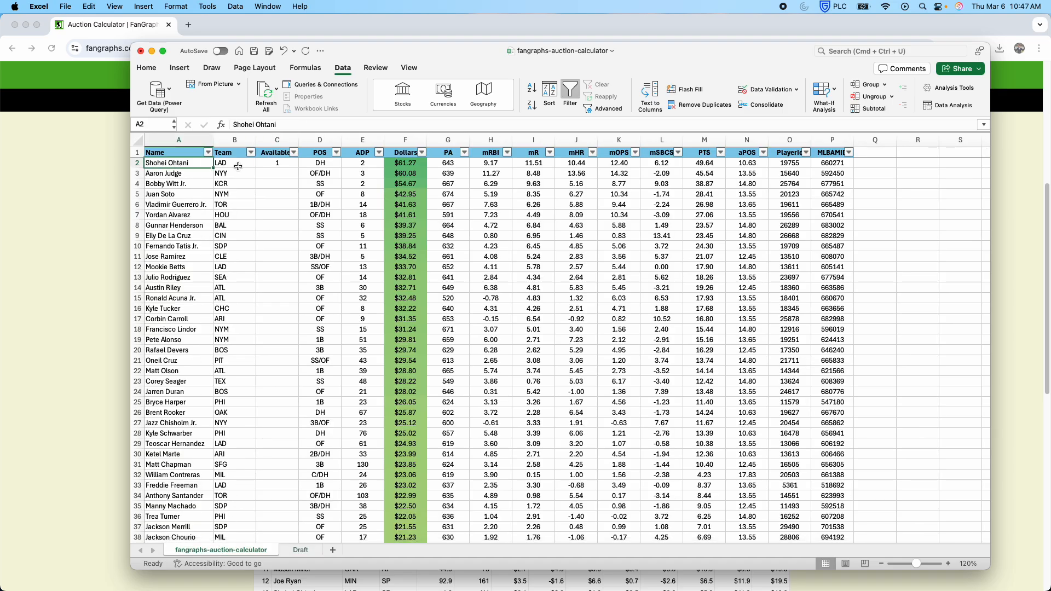
pyautogui.click(268, 163)
pyautogui.moveTo(299, 168); pyautogui.dragTo(299, 187)
pyautogui.click(278, 173)
pyautogui.click(193, 172)
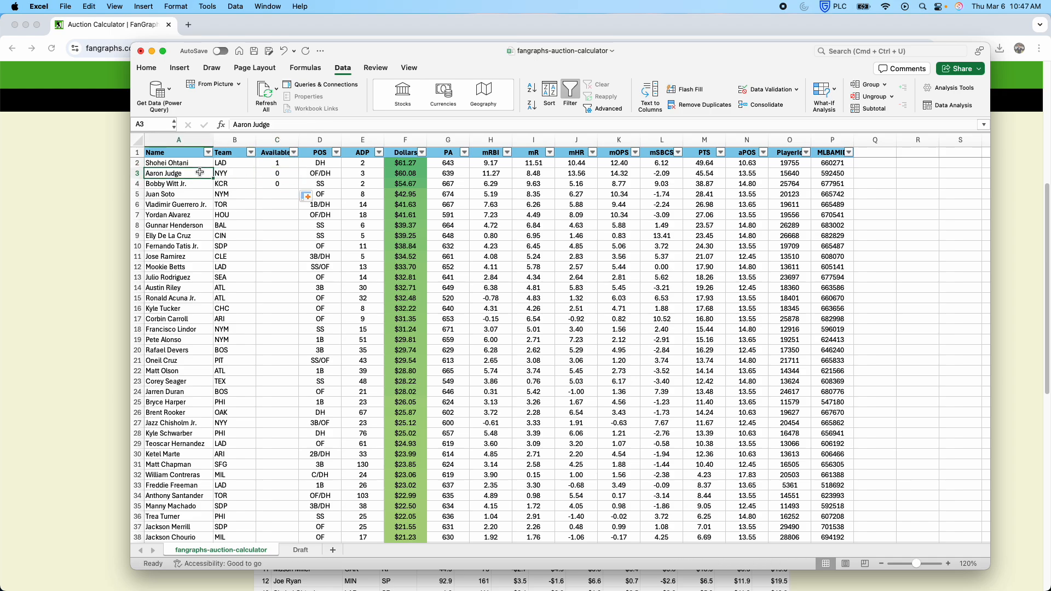
pyautogui.click(265, 174)
# Enter Aaron Judge as Team2's pick in C3 of the Draft sheet
pyautogui.click(297, 553)
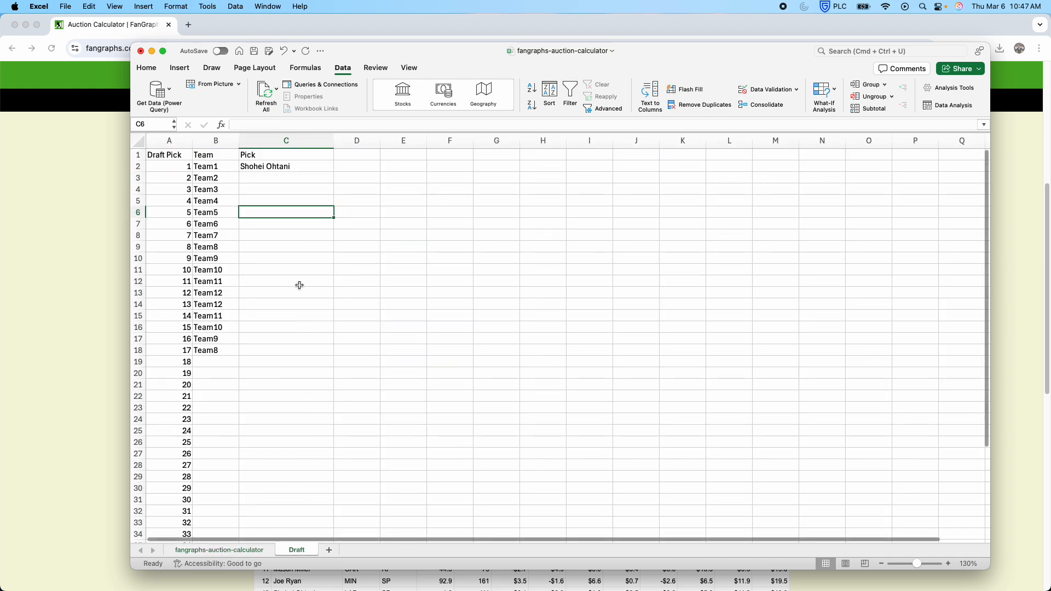
pyautogui.press('Up')
pyautogui.press('Up')
pyautogui.press('Up')
pyautogui.write('A')
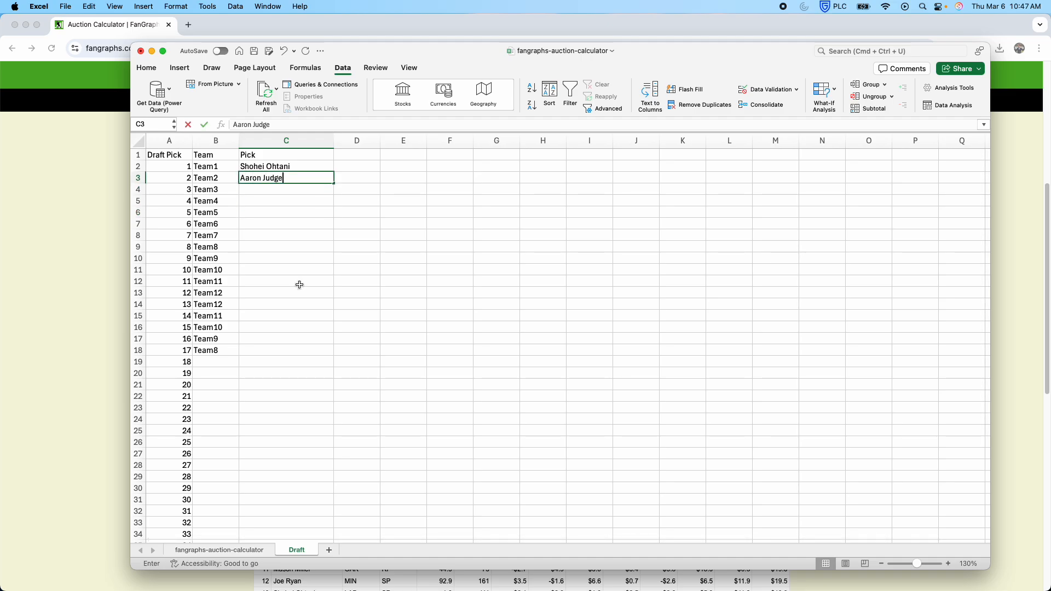
pyautogui.press('Return')
# Change C2 on the fangraphs-auction-calculator sheet to =IF(COUNTIF(Draft!C:C,A2)>0,"Y","N")
pyautogui.click(219, 550)
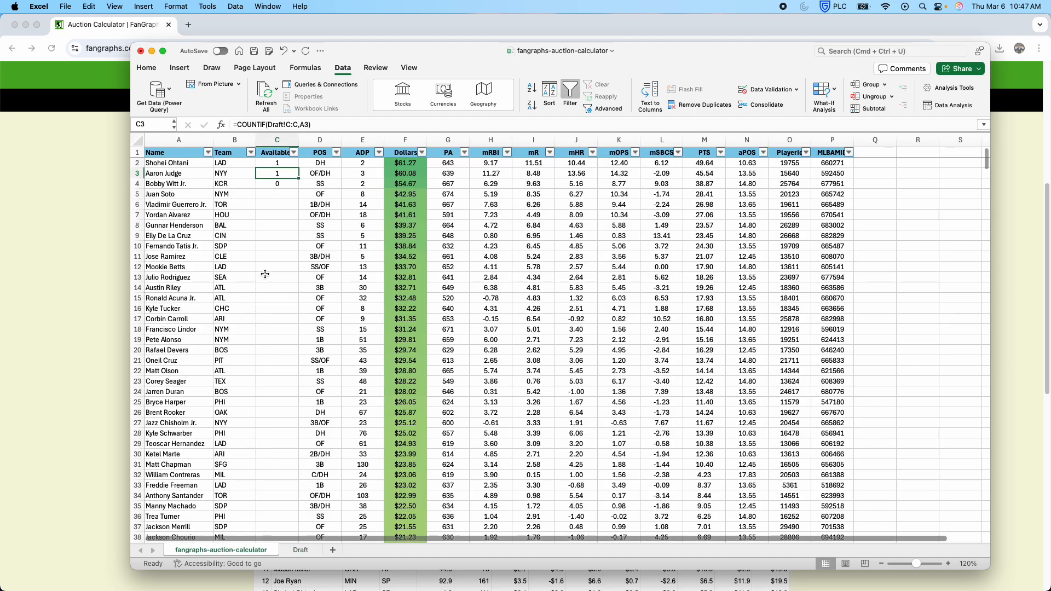
pyautogui.click(277, 163)
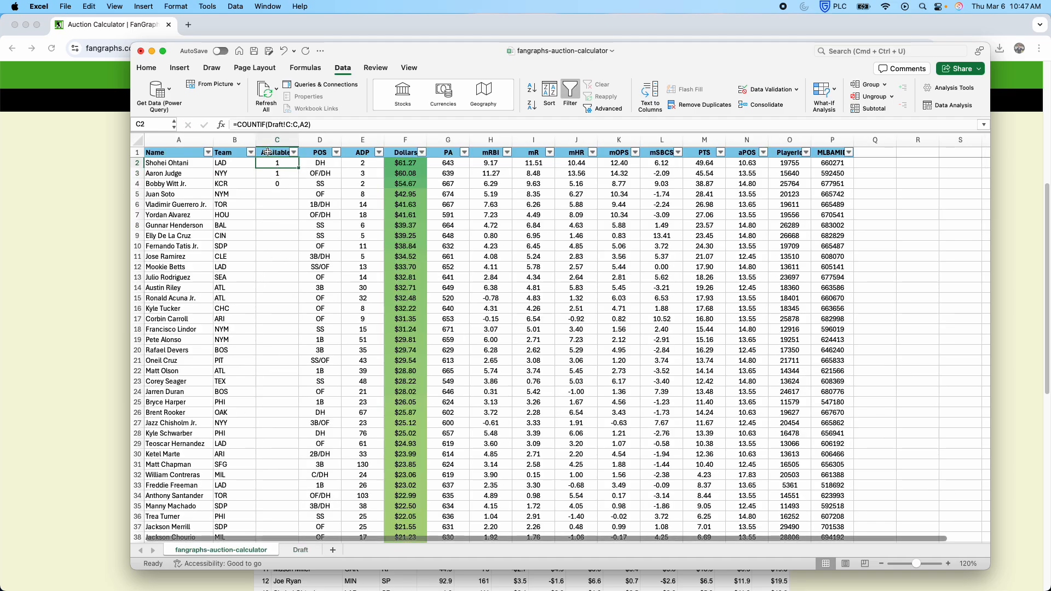
pyautogui.click(236, 125)
pyautogui.write('if(')
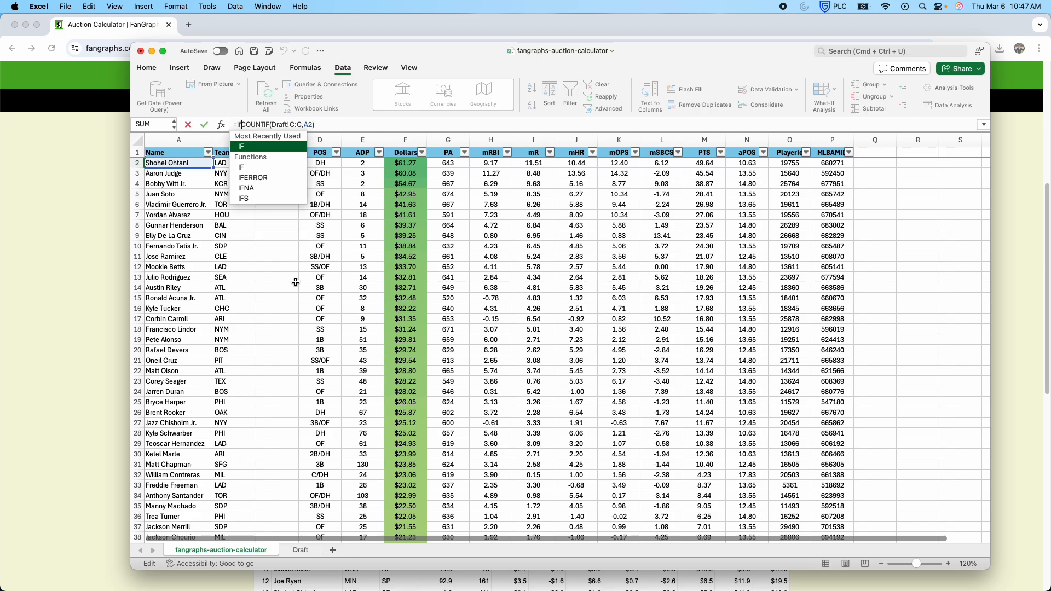
pyautogui.click(329, 122)
pyautogui.write('>')
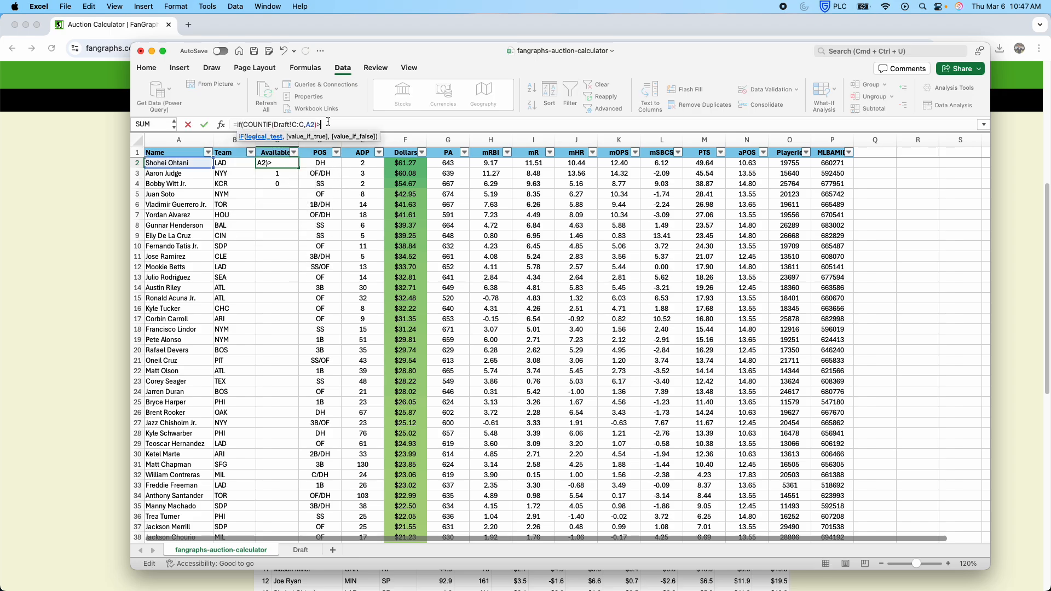
pyautogui.write('0,"Y","')
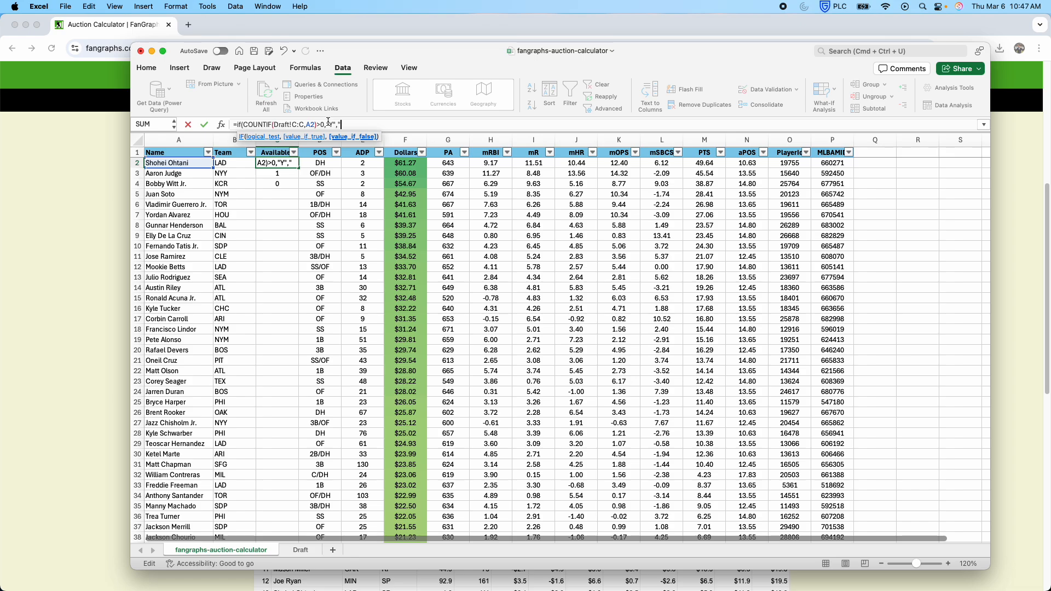
pyautogui.write('N")')
pyautogui.press('Return')
# Fill the IF formula from C2 down to C16 and check the copied cells
pyautogui.click(296, 167)
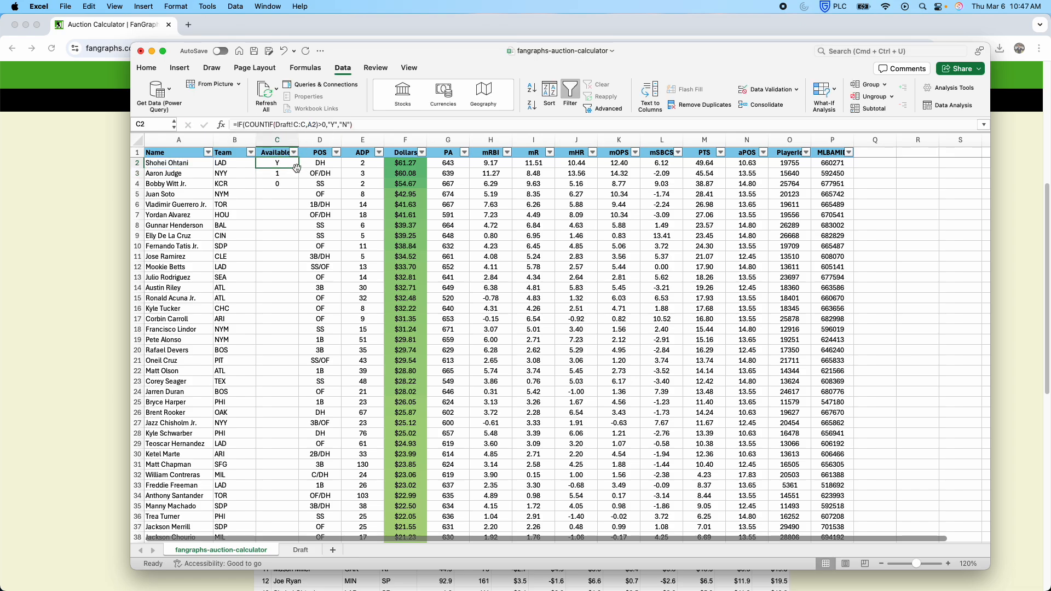
pyautogui.moveTo(298, 167); pyautogui.dragTo(299, 311)
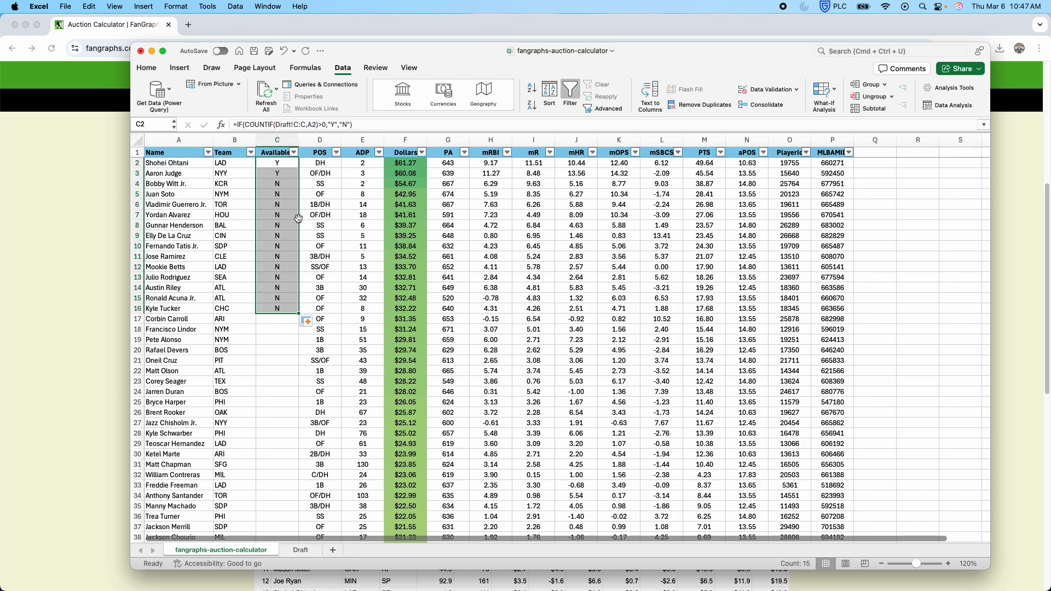
pyautogui.click(278, 163)
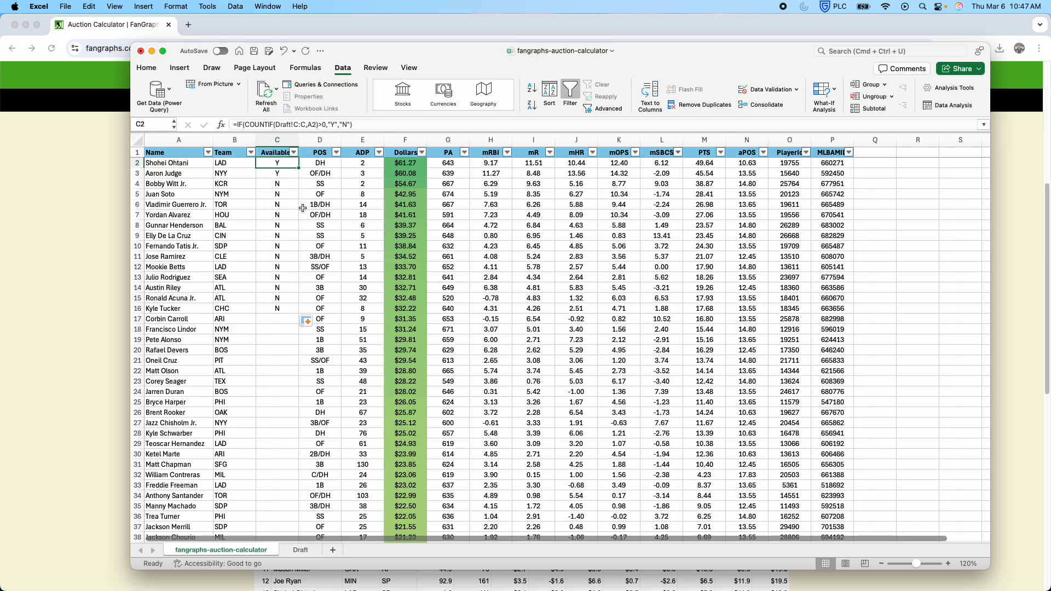
pyautogui.click(282, 194)
pyautogui.click(283, 165)
pyautogui.click(279, 183)
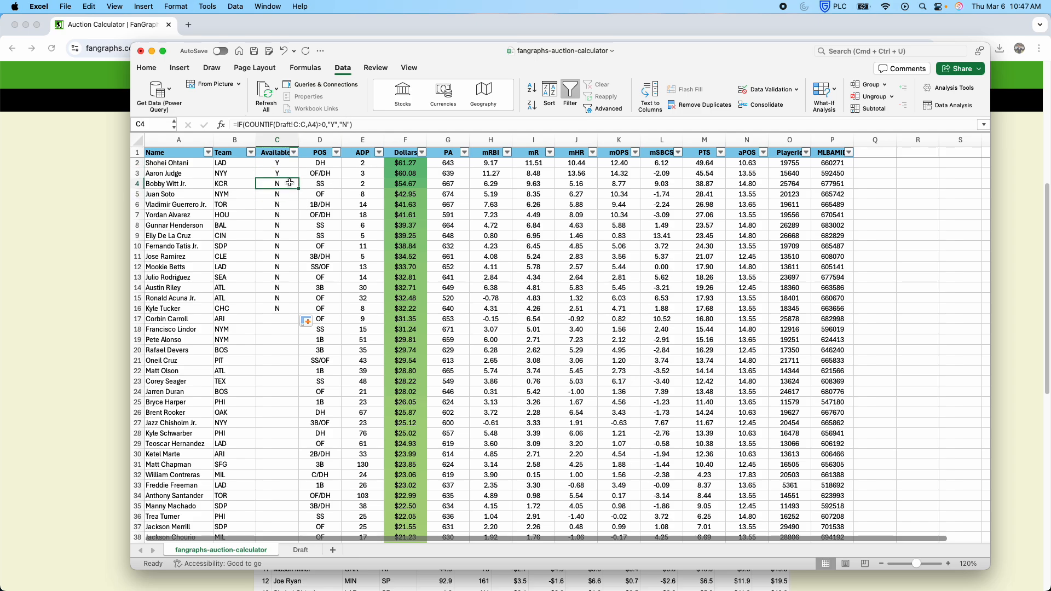
# Add a conditional formatting rule to column C that gives cells containing the text Y a light red fill with dark red text
pyautogui.click(277, 139)
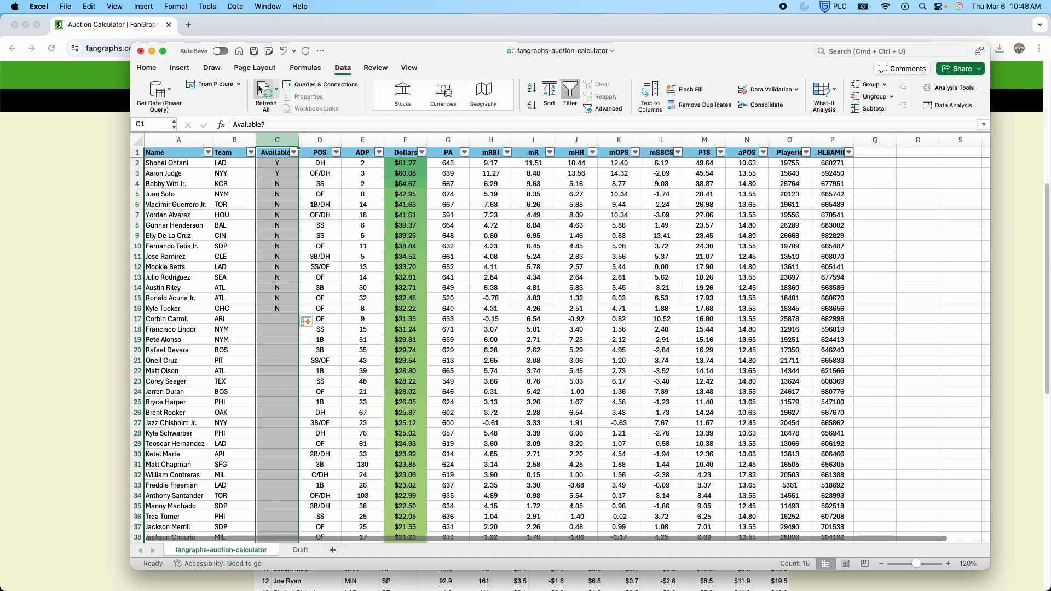
pyautogui.click(146, 68)
pyautogui.click(620, 88)
pyautogui.moveTo(691, 156)
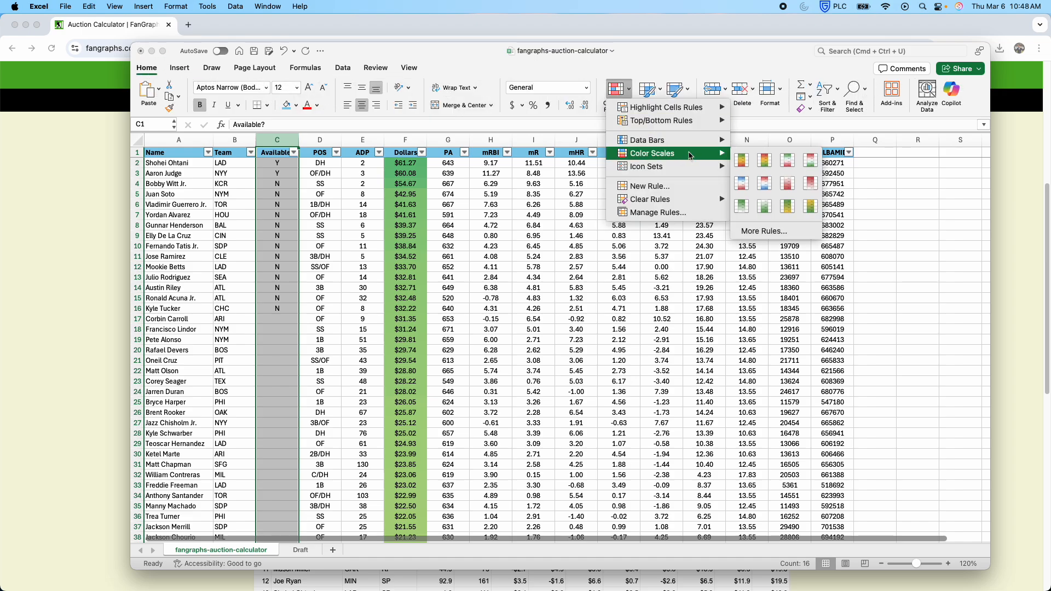
pyautogui.moveTo(679, 110)
pyautogui.click(775, 168)
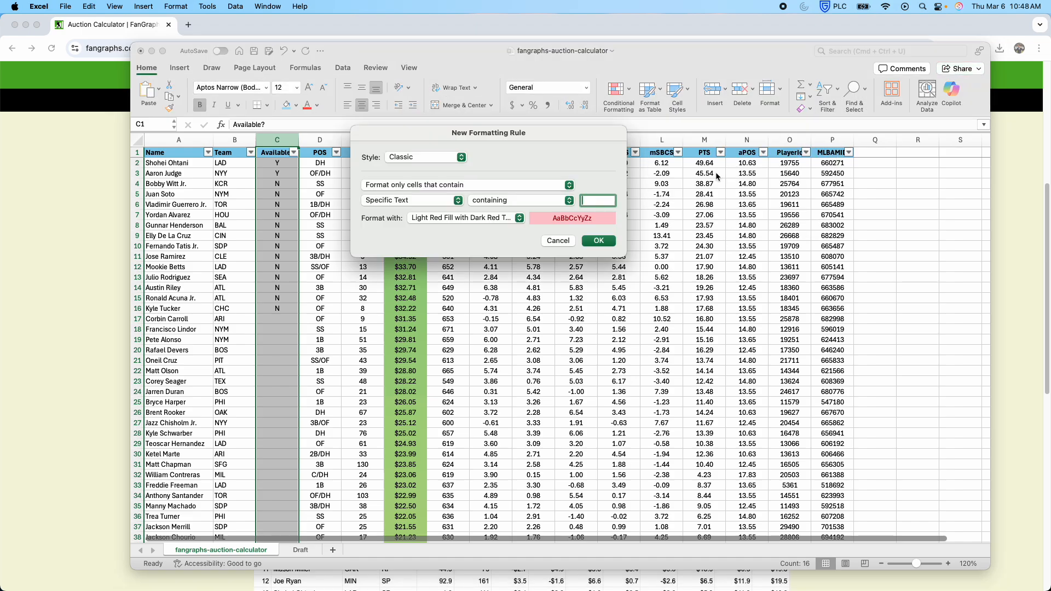
pyautogui.click(457, 187)
pyautogui.click(603, 199)
pyautogui.click(599, 241)
pyautogui.click(277, 173)
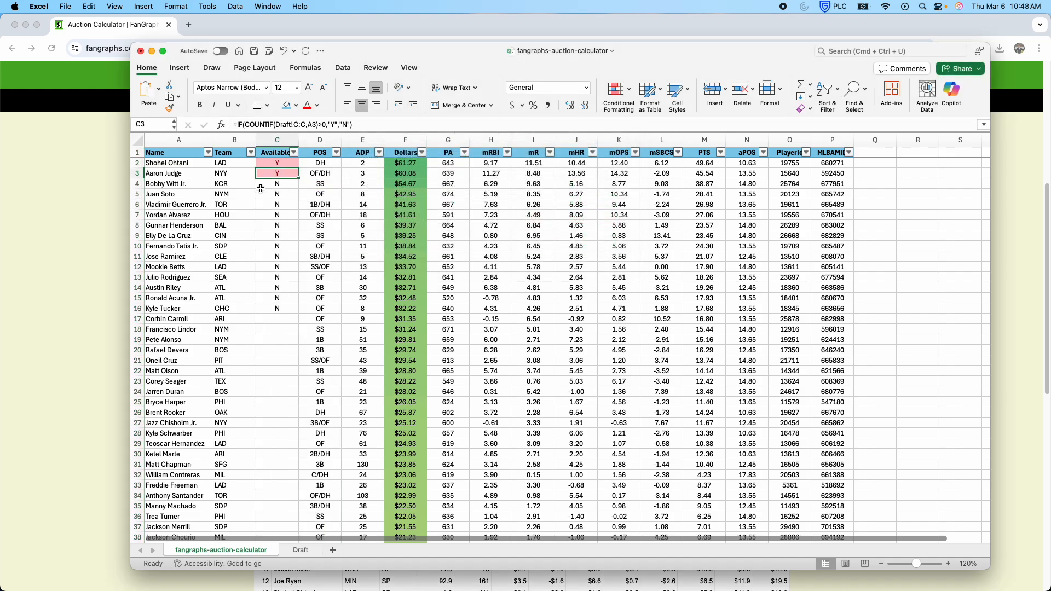
pyautogui.click(271, 195)
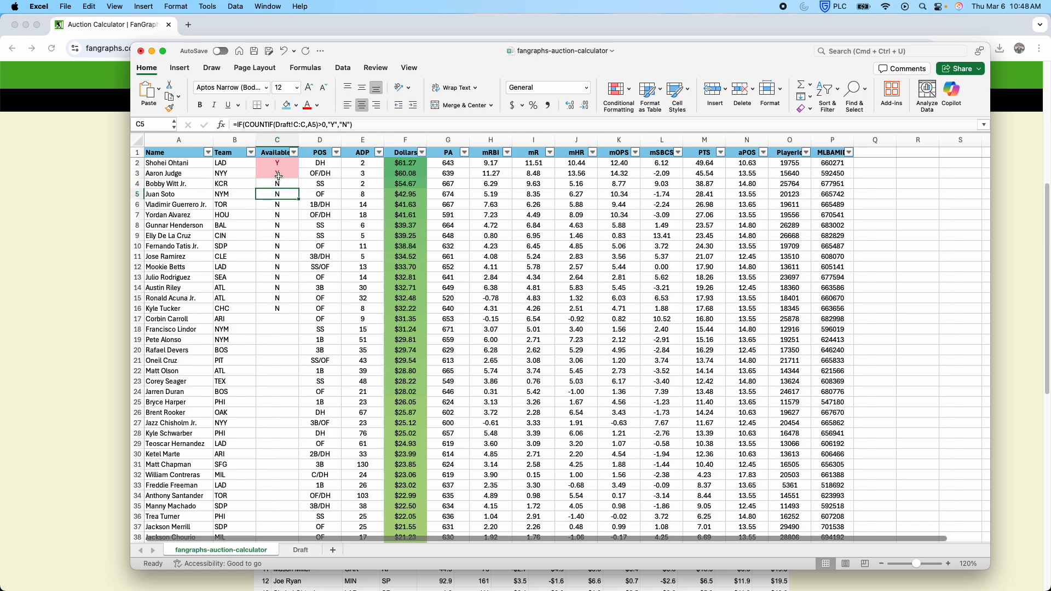
# Extend the availability formula from C16 down through the last player row
pyautogui.click(284, 300)
pyautogui.click(290, 308)
pyautogui.doubleClick(299, 313)
pyautogui.click(291, 289)
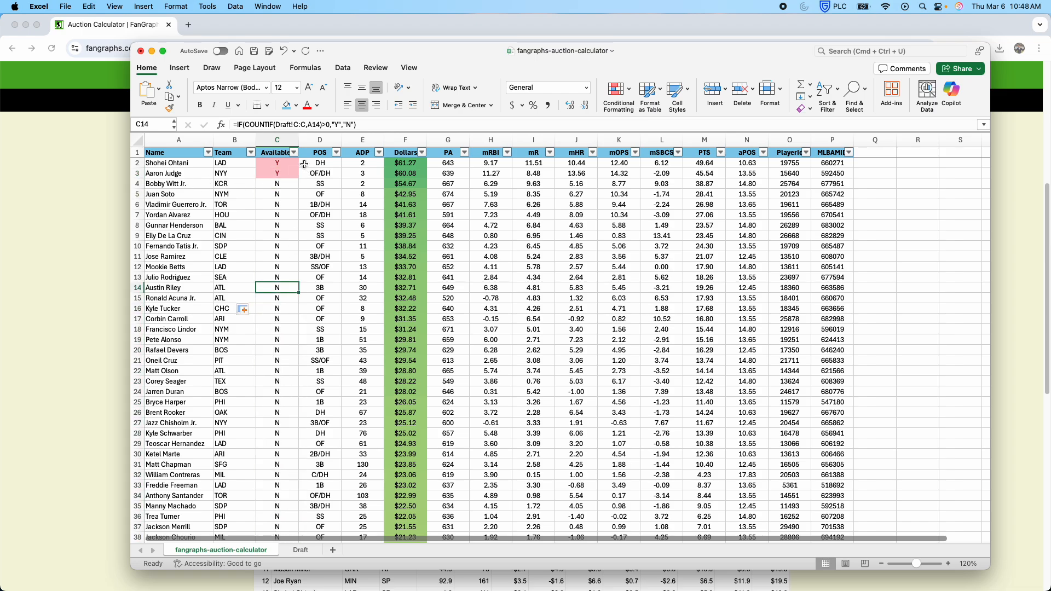
# Filter the Available? column to show only the players marked N
pyautogui.click(295, 153)
pyautogui.click(336, 303)
pyautogui.click(252, 249)
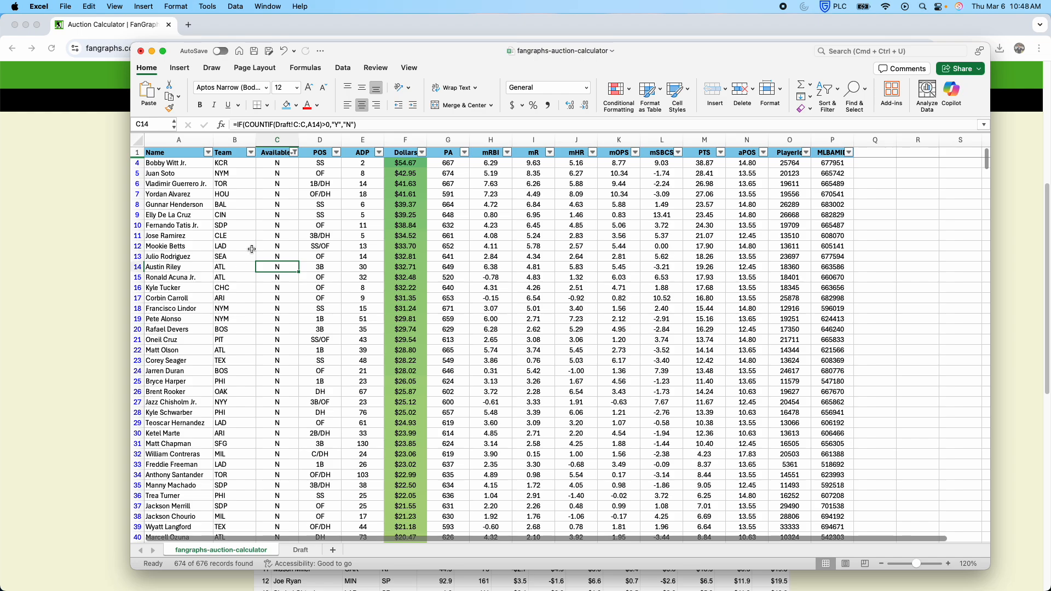
pyautogui.moveTo(411, 164); pyautogui.dragTo(277, 243)
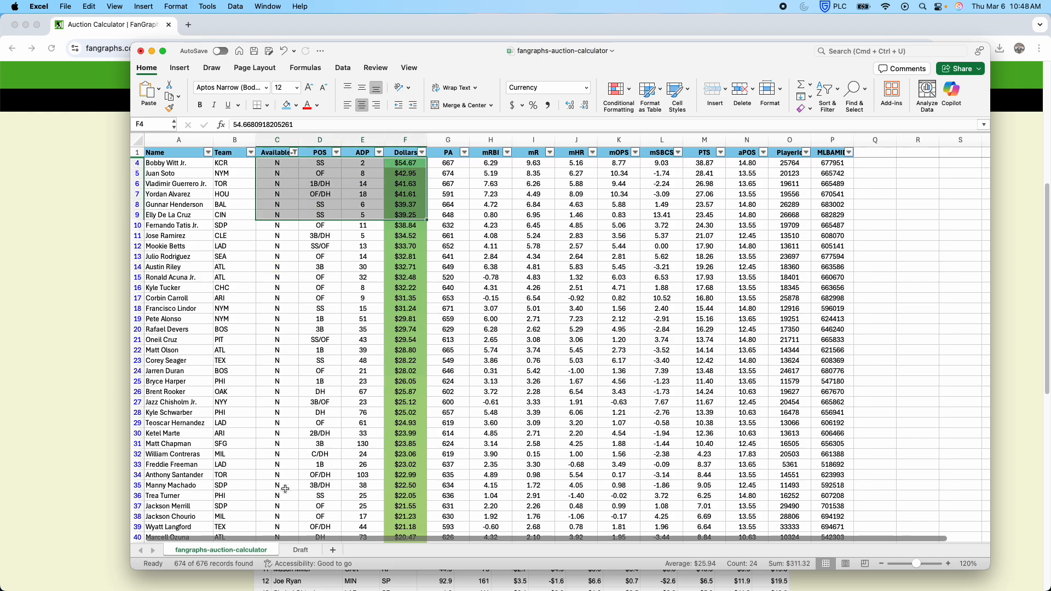
# Enter Bobby Witt Jr. in C4 and Gunnar Henderson in C5 of the Draft sheet as the picks of Team3 and Team4
pyautogui.click(301, 550)
pyautogui.write('Bobby Witt Jr.')
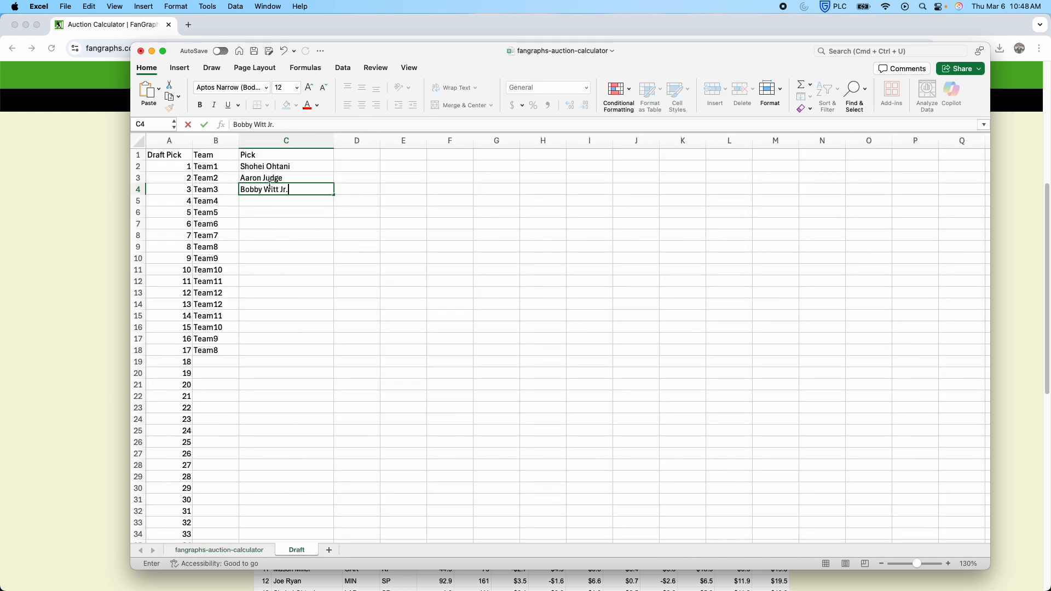
pyautogui.press('Return')
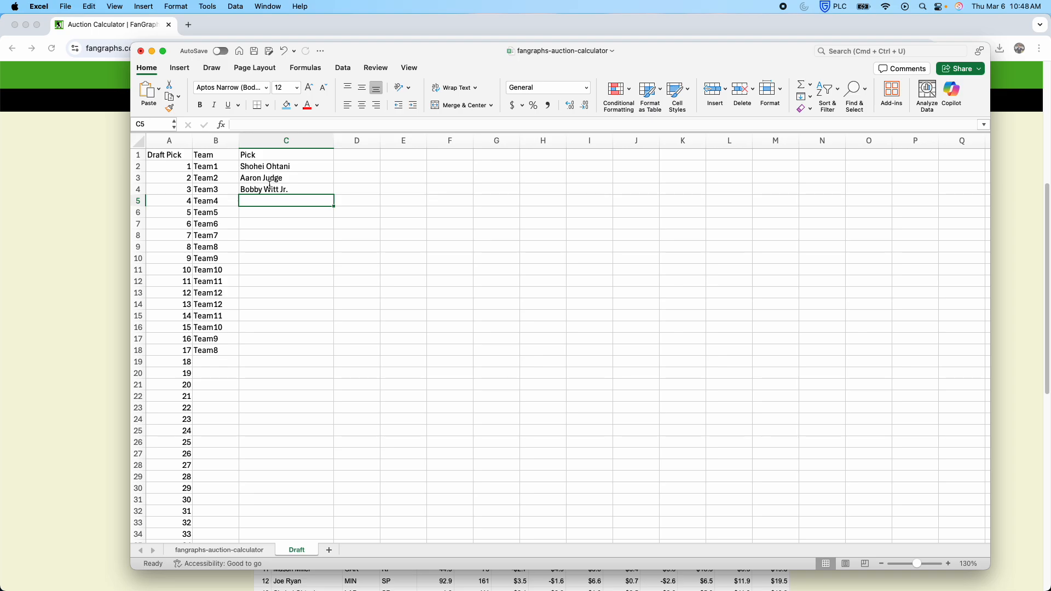
pyautogui.write('Gunnar Henderson')
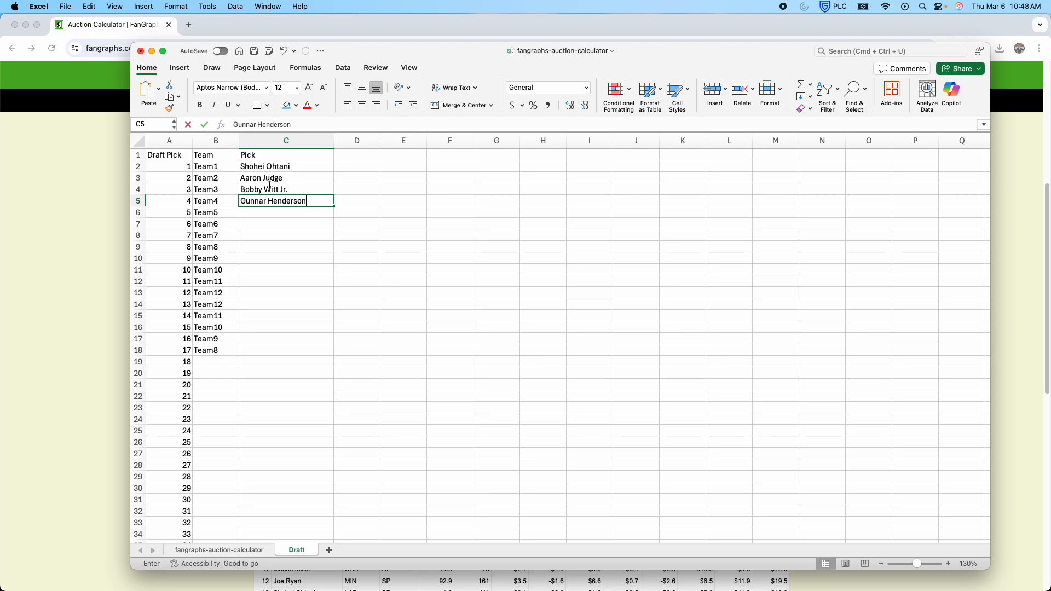
pyautogui.press('Return')
# Refresh the Available? filter on the fangraphs-auction-calculator sheet by deselecting and reselecting N to hide the newly drafted players
pyautogui.click(230, 550)
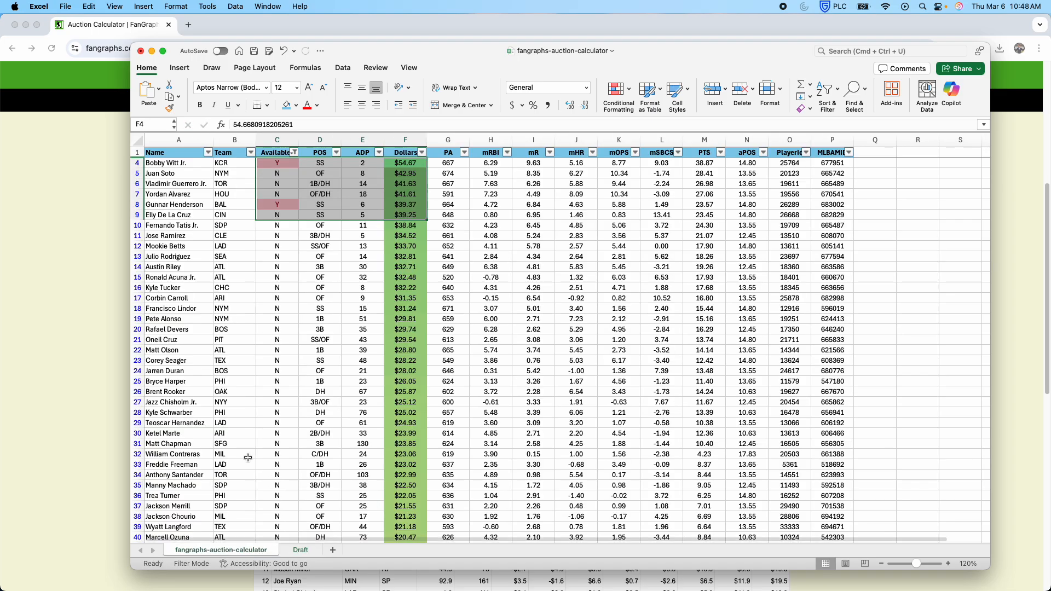
pyautogui.click(294, 152)
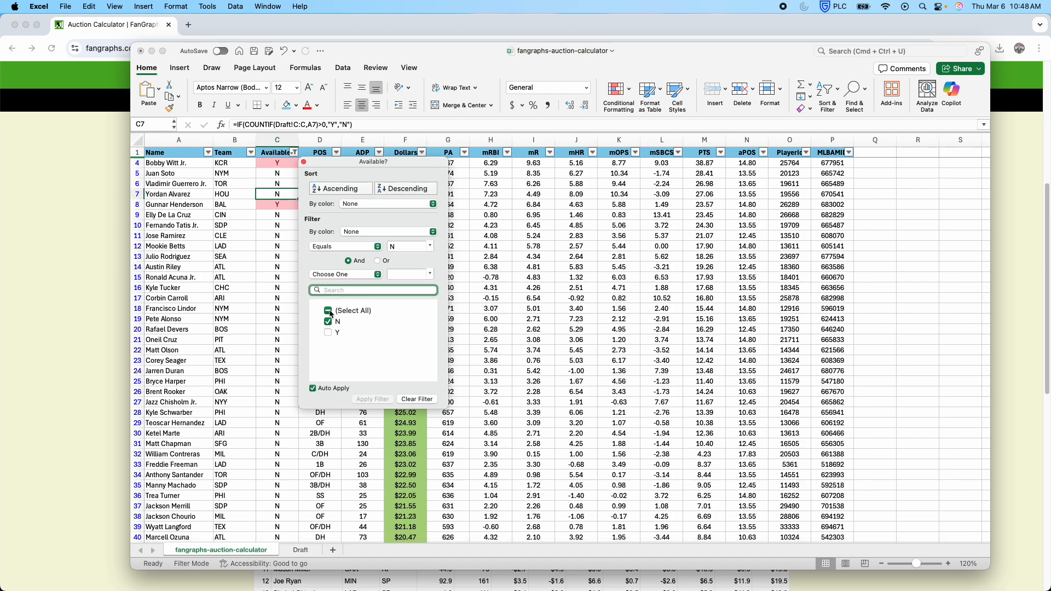
pyautogui.click(247, 294)
pyautogui.click(295, 153)
pyautogui.click(328, 322)
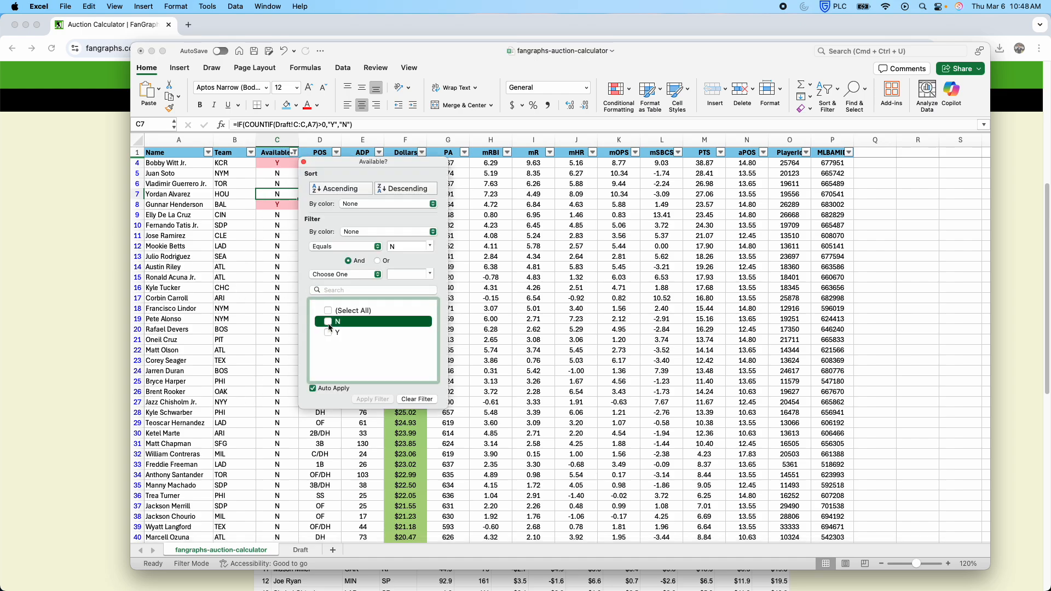
pyautogui.click(328, 322)
pyautogui.click(245, 257)
pyautogui.moveTo(271, 163); pyautogui.dragTo(397, 175)
pyautogui.click(276, 173)
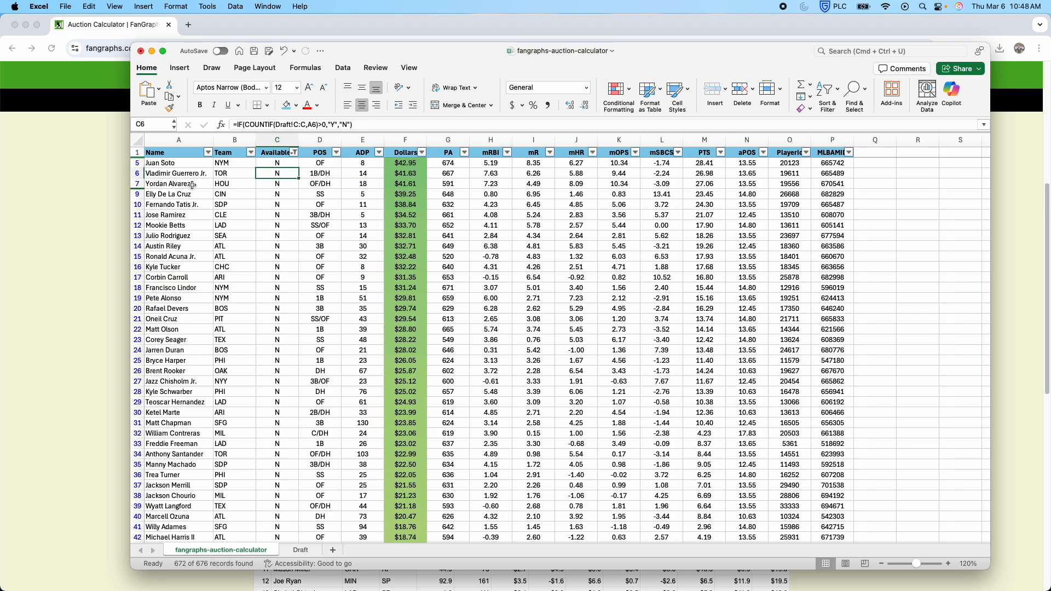
# Switch to the fangraphs-auction-calculator (1) workbook and look over its pitcher columns, including Dollars and NameASCII
pyautogui.moveTo(189, 184); pyautogui.dragTo(276, 315)
pyautogui.click(402, 258)
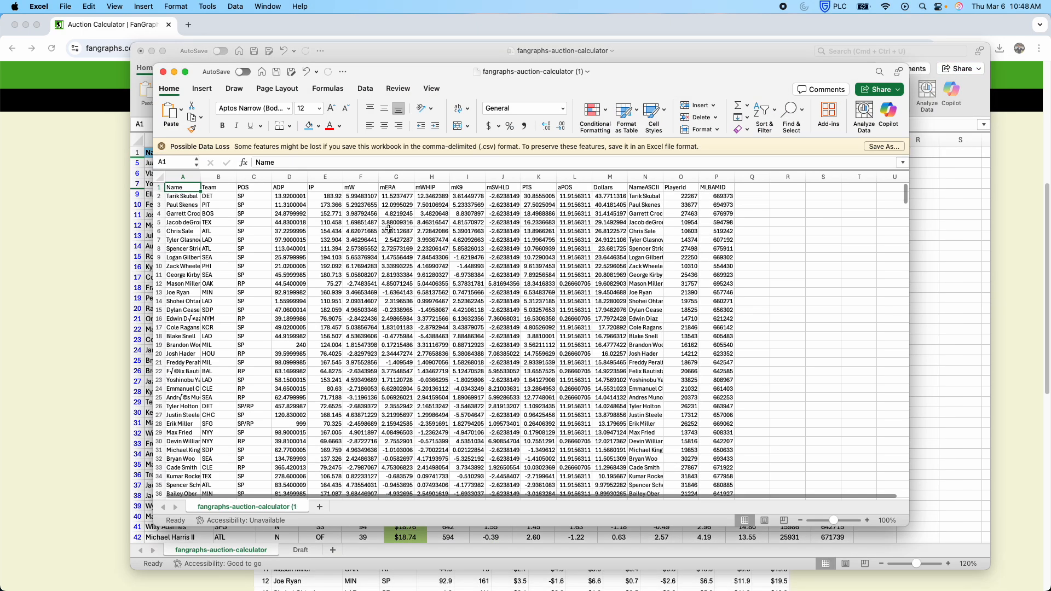
pyautogui.click(509, 242)
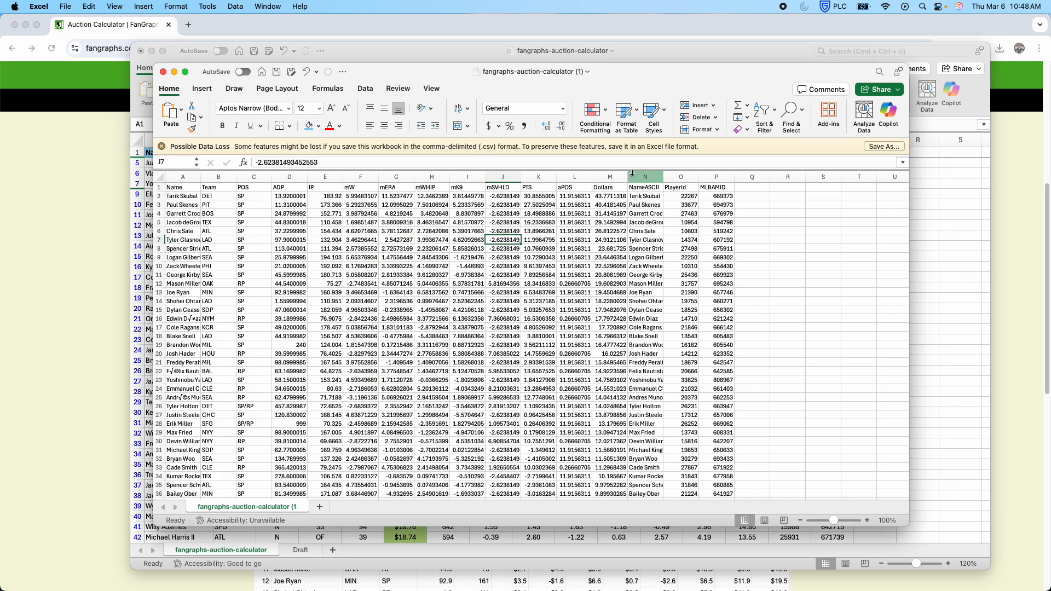
pyautogui.click(645, 177)
pyautogui.click(419, 249)
pyautogui.click(611, 177)
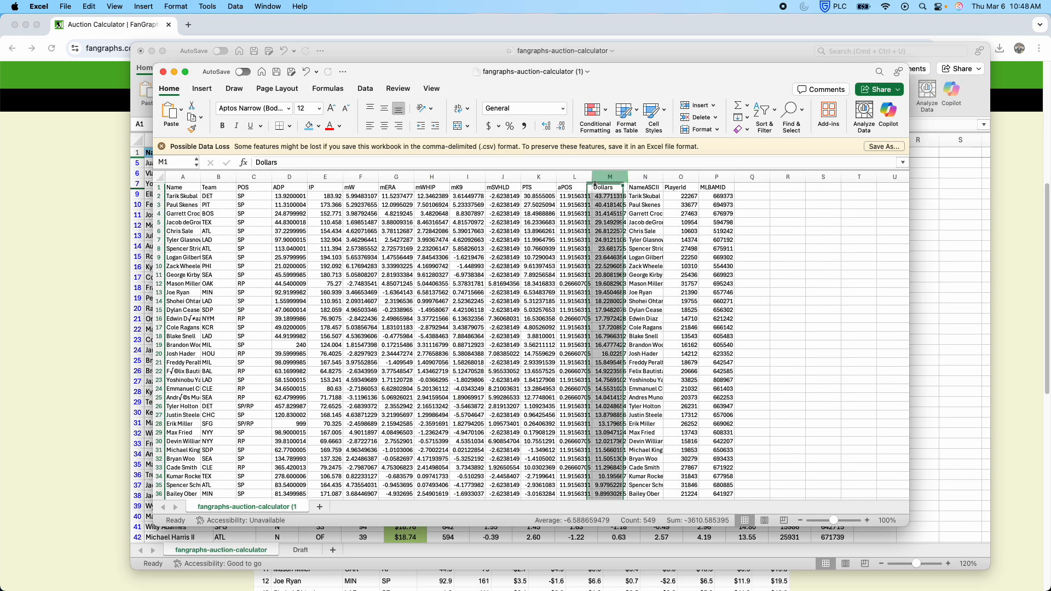
pyautogui.click(403, 266)
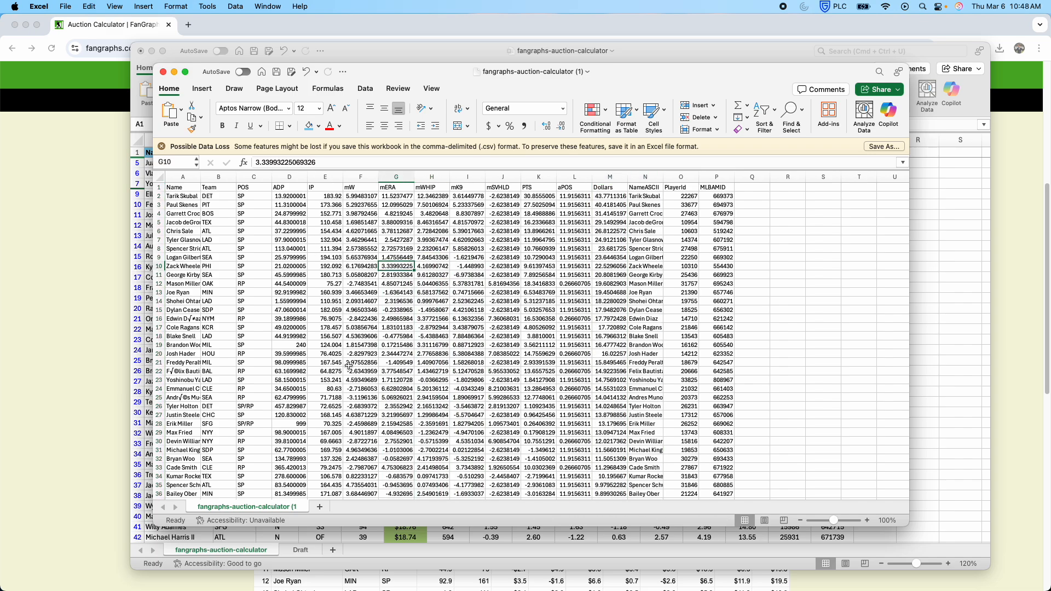
# Copy the pitchers' Name and Dollars columns into a new sheet of the fangraphs-auction-calculator workbook
pyautogui.click(183, 177)
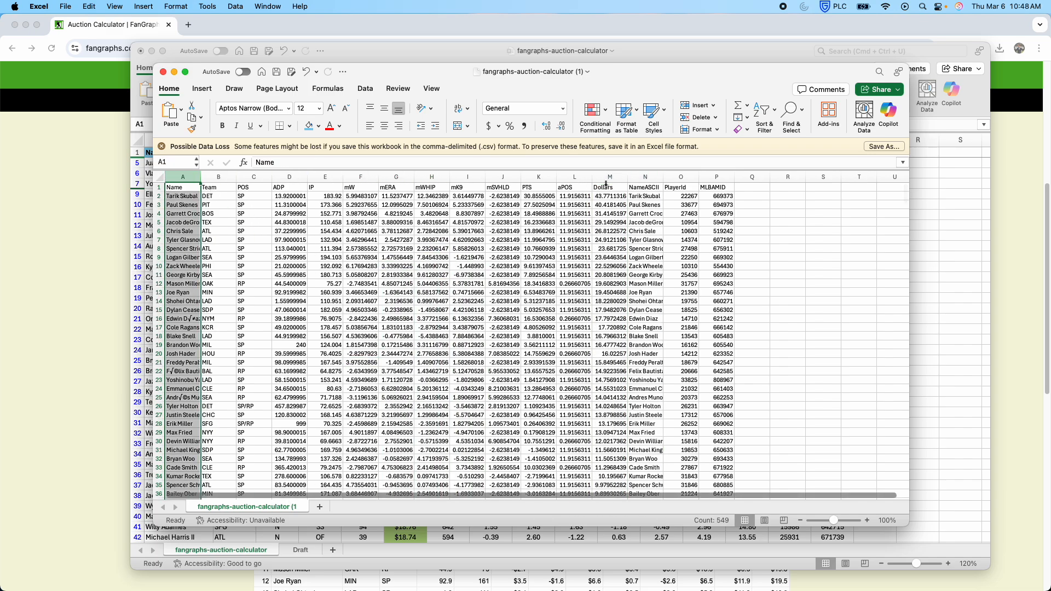
pyautogui.keyDown('super'); pyautogui.click(609, 176); pyautogui.keyUp('super')
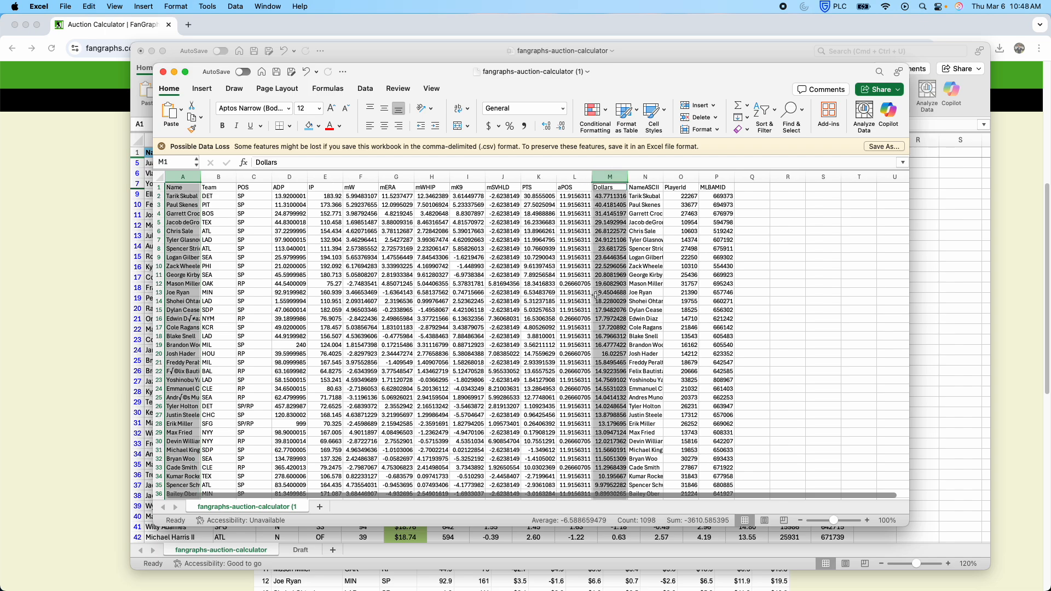
pyautogui.press('super+c')
pyautogui.click(960, 249)
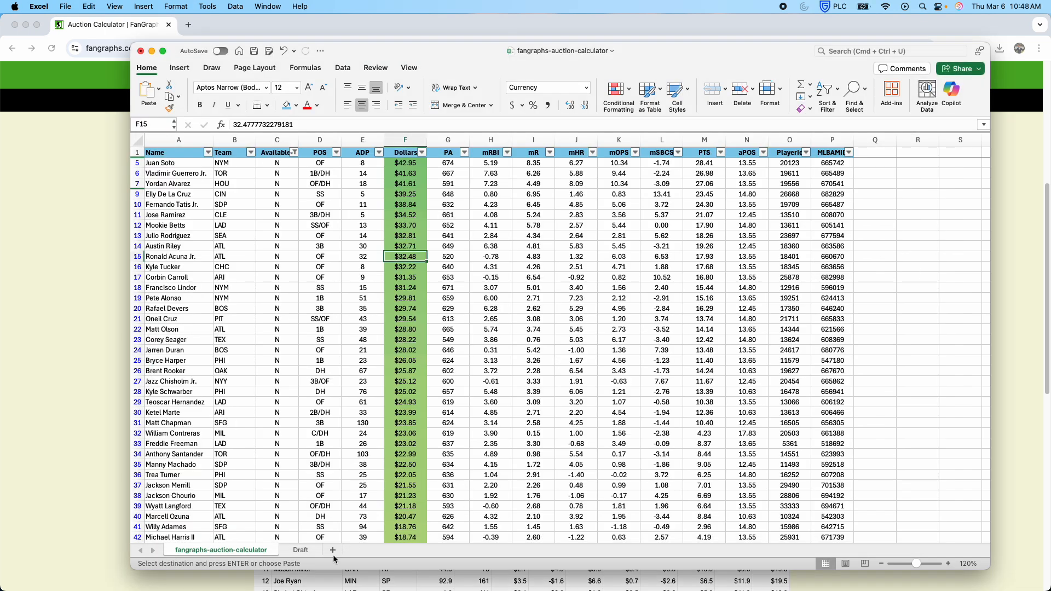
pyautogui.click(333, 551)
pyautogui.press('super+v')
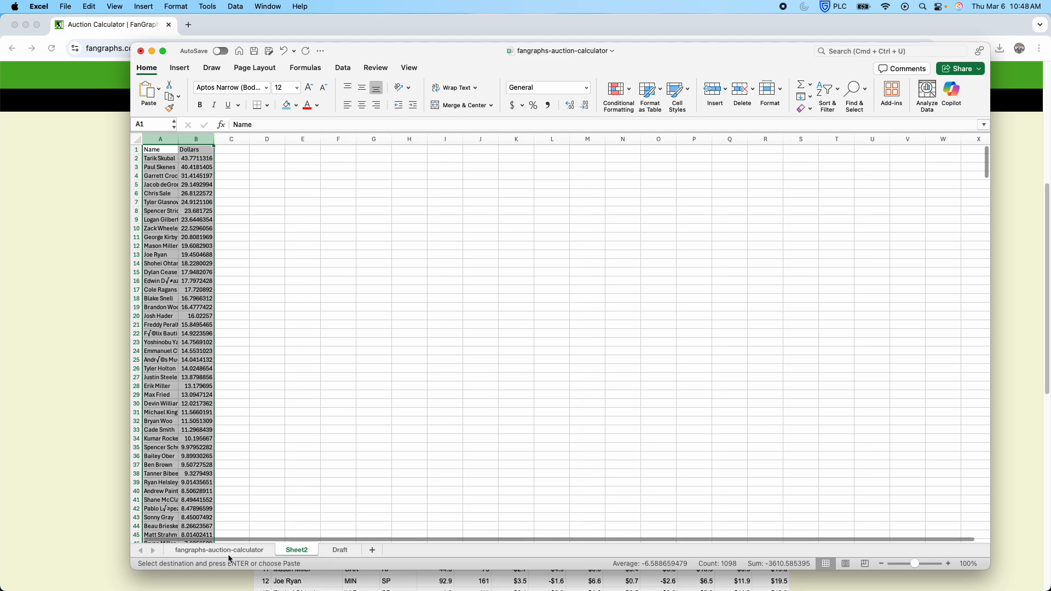
# Remove the filter from the fangraphs-auction-calculator sheet so every hitter row is included
pyautogui.click(219, 550)
pyautogui.click(342, 67)
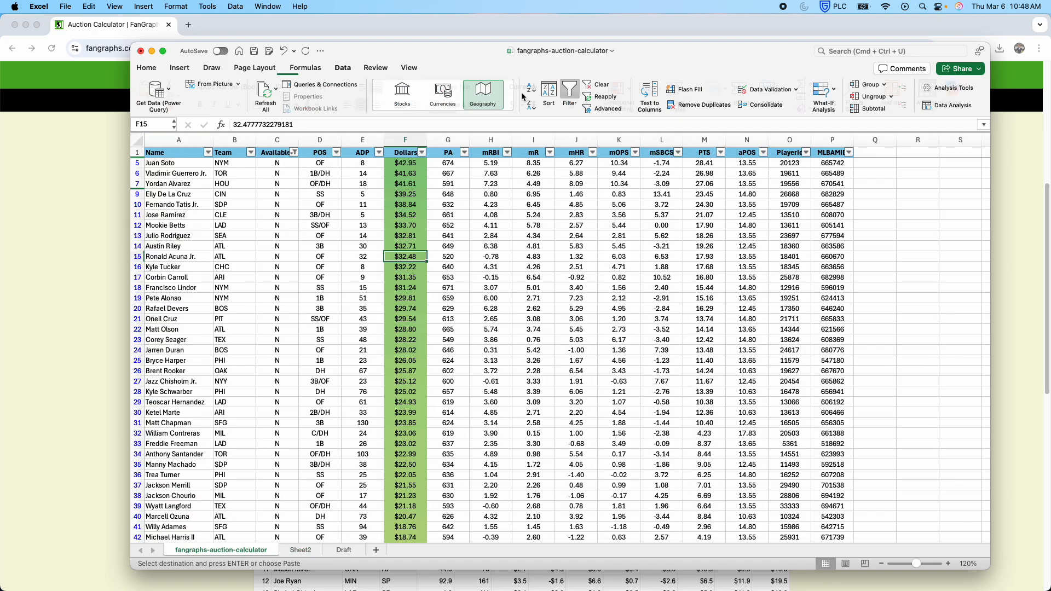
pyautogui.click(570, 94)
# Copy the hitters' Name and Dollars columns from the fangraphs-auction-calculator sheet and paste them at E1 of Sheet2
pyautogui.click(181, 140)
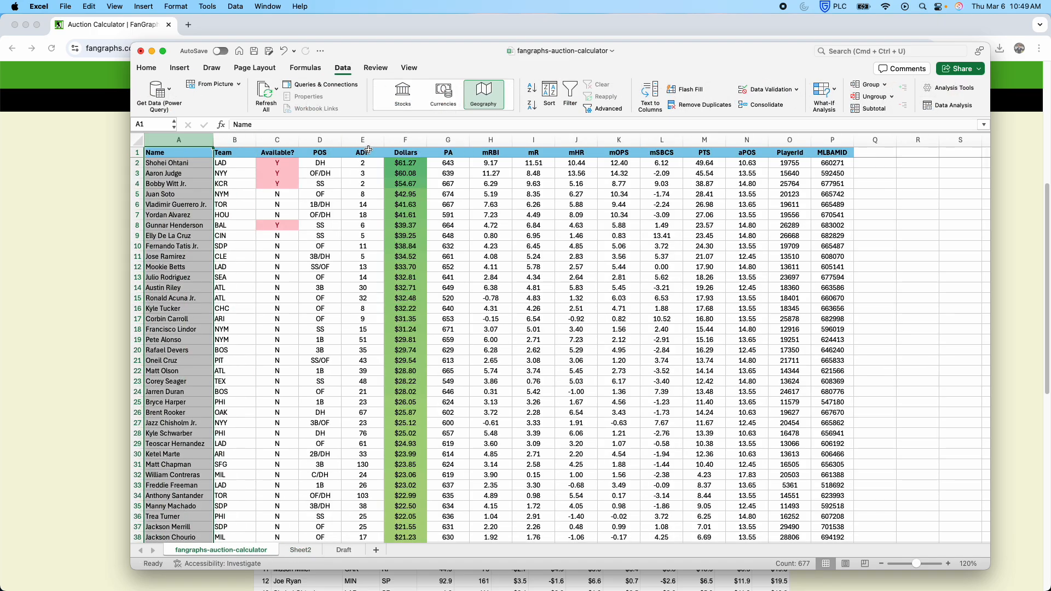
pyautogui.keyDown('super'); pyautogui.click(405, 140); pyautogui.keyUp('super')
pyautogui.press('super+c')
pyautogui.click(300, 551)
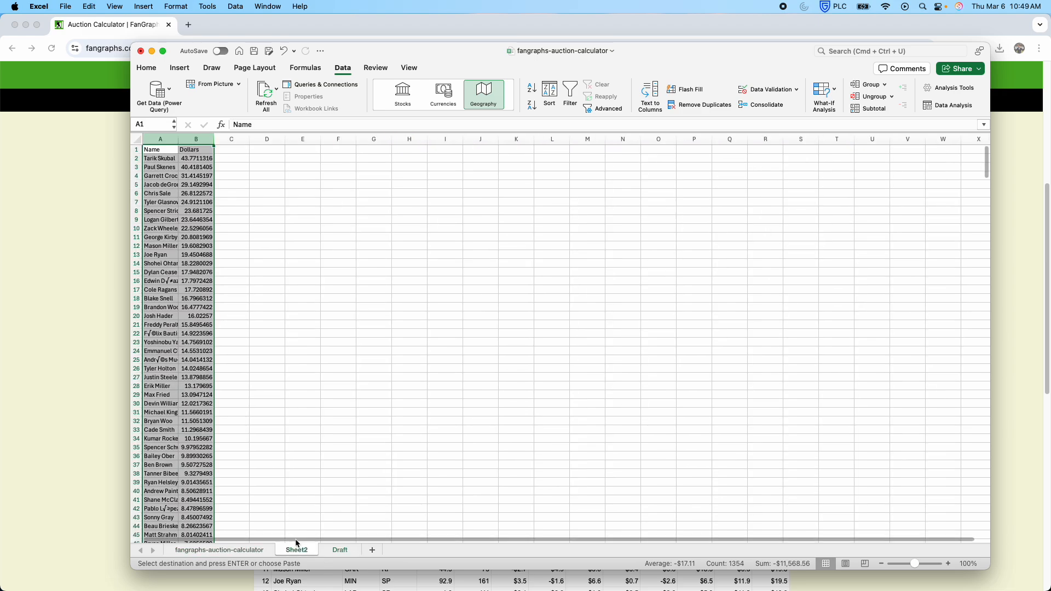
pyautogui.click(294, 152)
pyautogui.press('super+v')
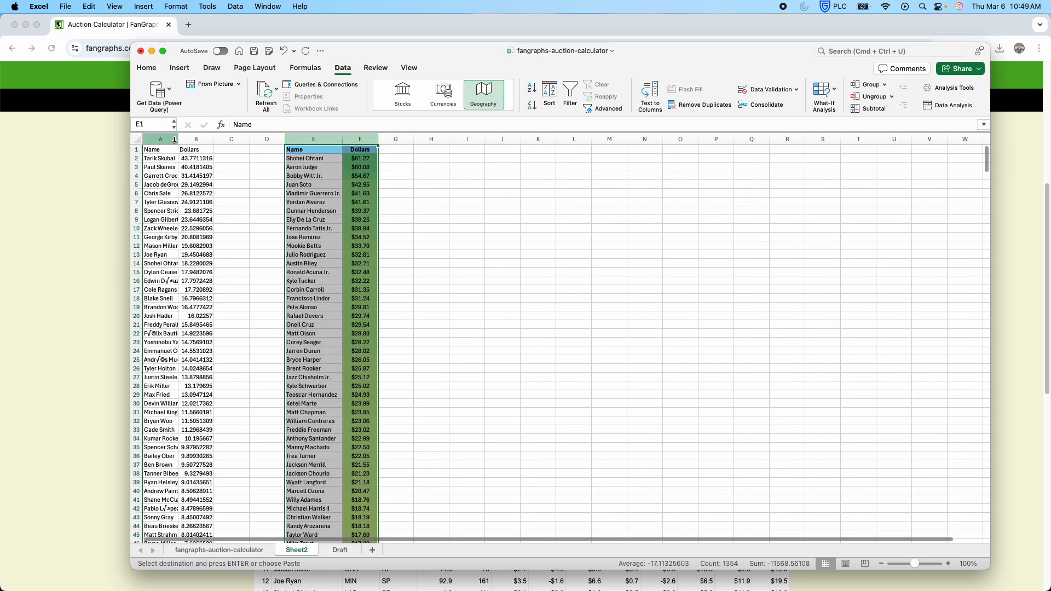
# Copy the plain formatting of columns A and B onto the hitter columns E and F with Format Painter
pyautogui.moveTo(159, 140); pyautogui.dragTo(196, 139)
pyautogui.click(146, 68)
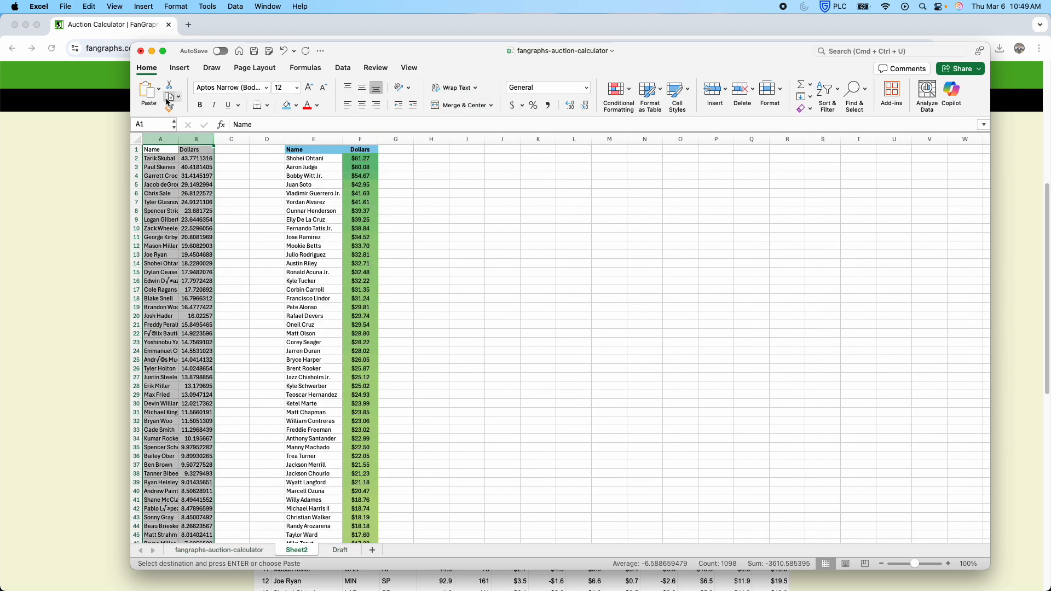
pyautogui.click(169, 108)
pyautogui.moveTo(314, 139); pyautogui.dragTo(364, 141)
pyautogui.click(301, 185)
# Copy all hitter names and values from E2 down and paste them below the last pitcher, starting at A550
pyautogui.click(308, 158)
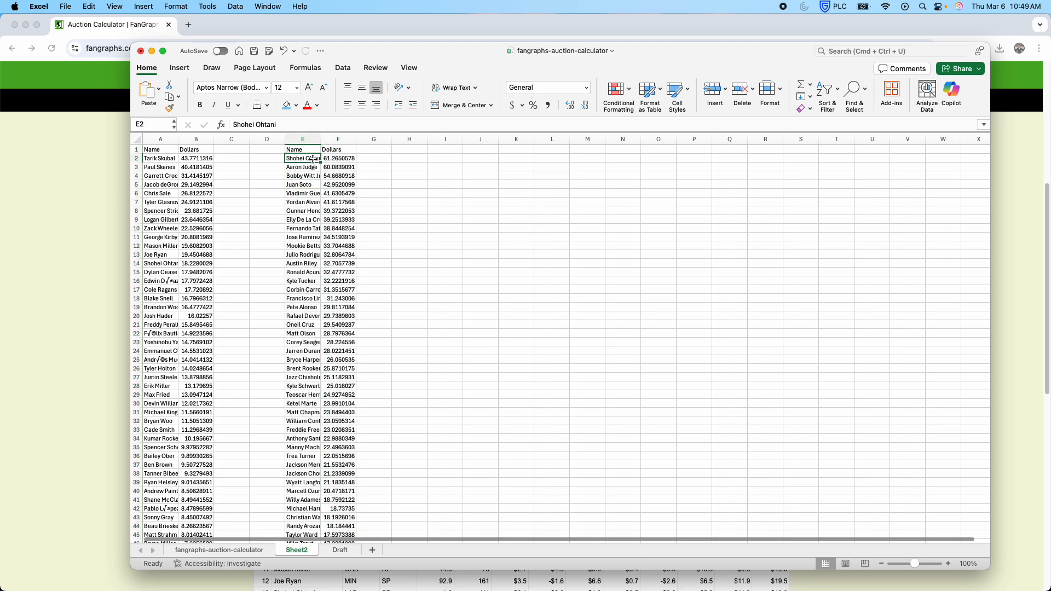
pyautogui.press('super+shift+Right')
pyautogui.press('super+shift+Down')
pyautogui.press('super+c')
pyautogui.click(221, 226)
pyautogui.click(159, 247)
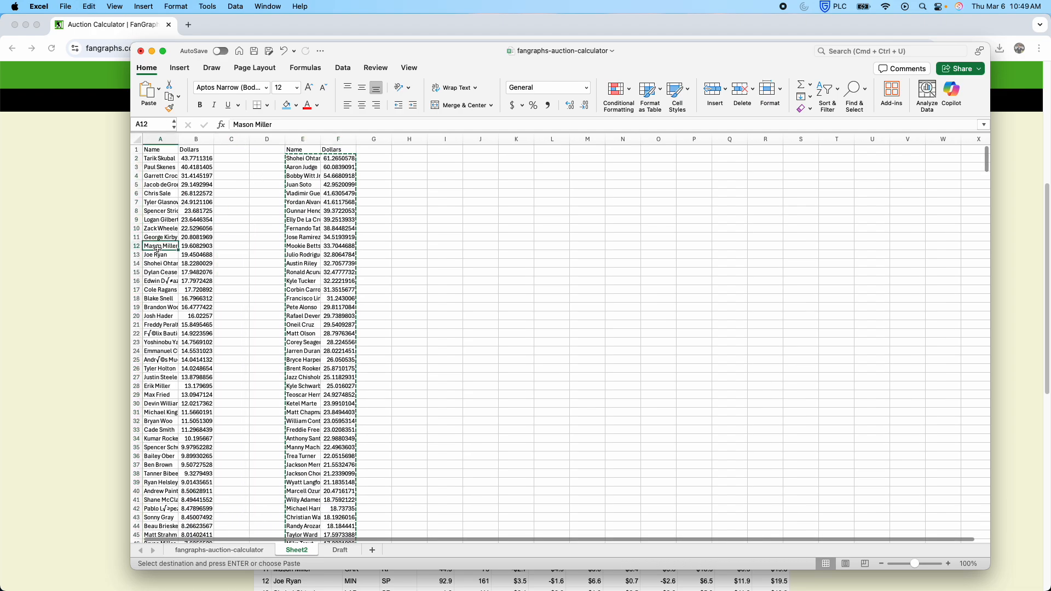
pyautogui.press('super+Down')
pyautogui.press('Down')
pyautogui.press('super+v')
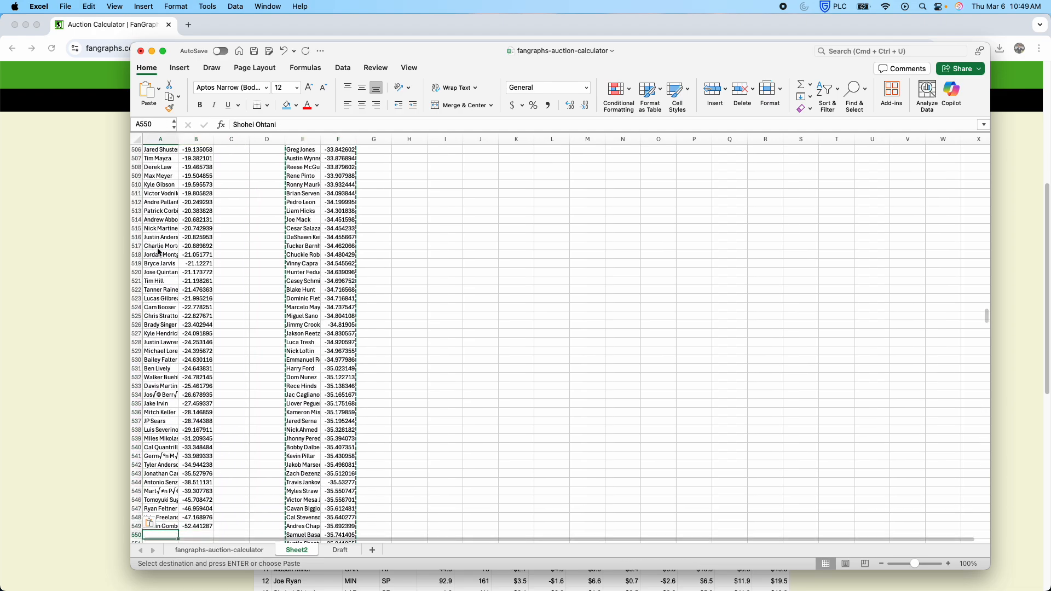
# Copy Shohei Ohtani's name and dollar value from E2:F2 to the first empty row under the combined list, A1226
pyautogui.scroll(-2, 246, 367)
pyautogui.click(296, 281)
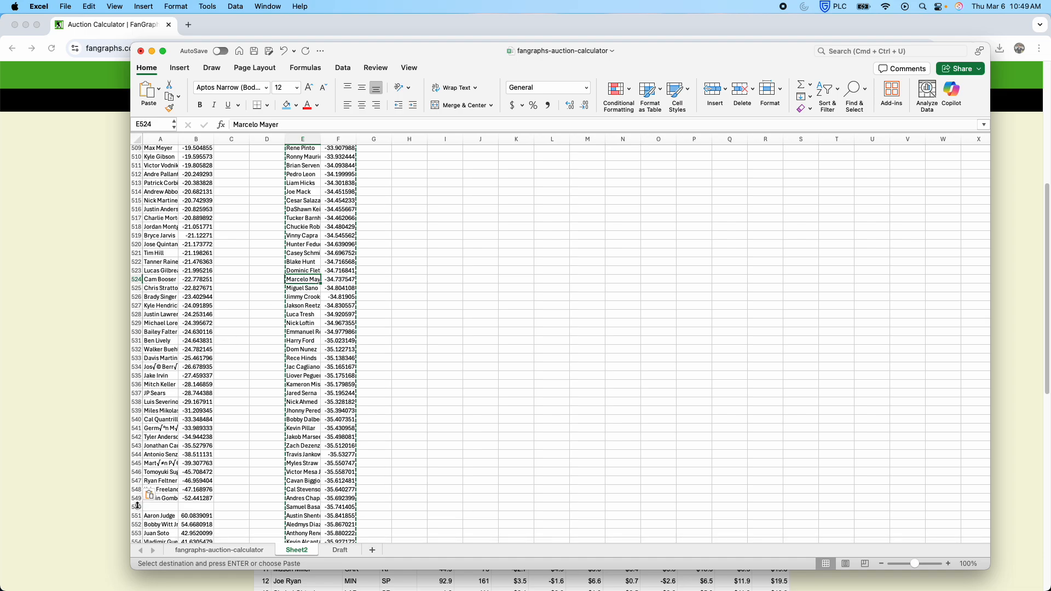
pyautogui.scroll(1, 273, 394)
pyautogui.click(308, 347)
pyautogui.press('super+Up')
pyautogui.press('Down')
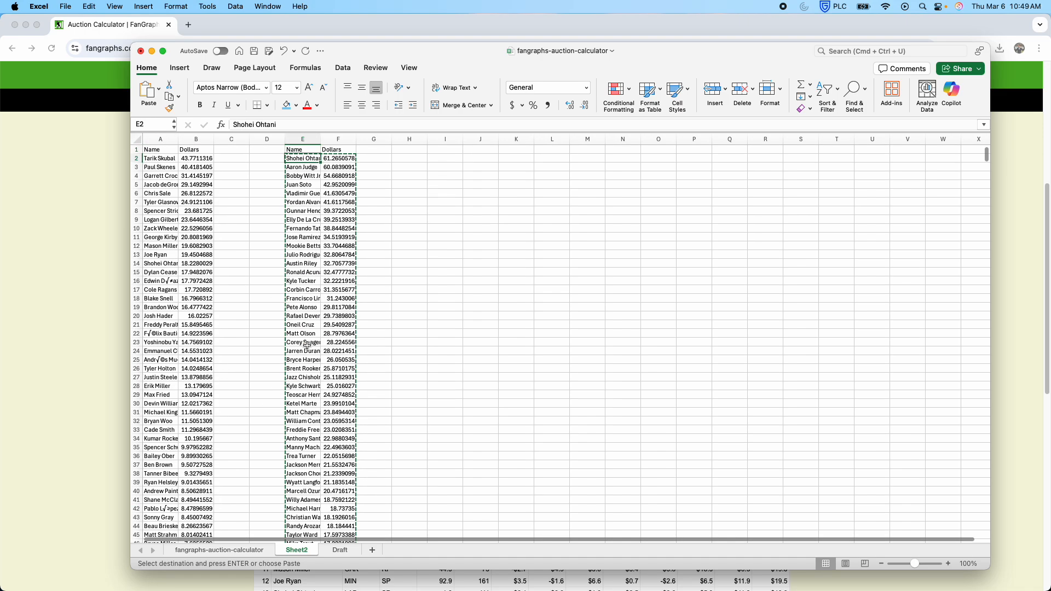
pyautogui.hotkey('shift', 'Right')
pyautogui.press('super+c')
pyautogui.press('Left')
pyautogui.press('Left')
pyautogui.press('Left')
pyautogui.press('Left')
pyautogui.press('super+Down')
pyautogui.press('super+Down')
pyautogui.press('super+Down')
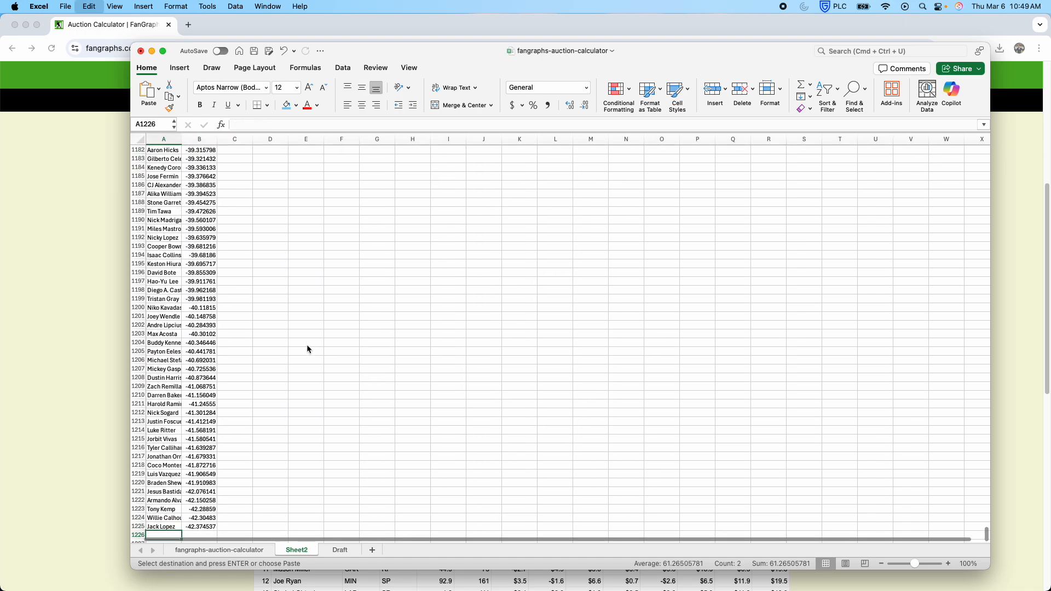
# Widen column A to fit the player names and format the Dollars values in column B as Currency
pyautogui.press('super+Up')
pyautogui.press('Down')
pyautogui.moveTo(178, 140); pyautogui.dragTo(198, 141)
pyautogui.click(223, 139)
pyautogui.press('super+1')
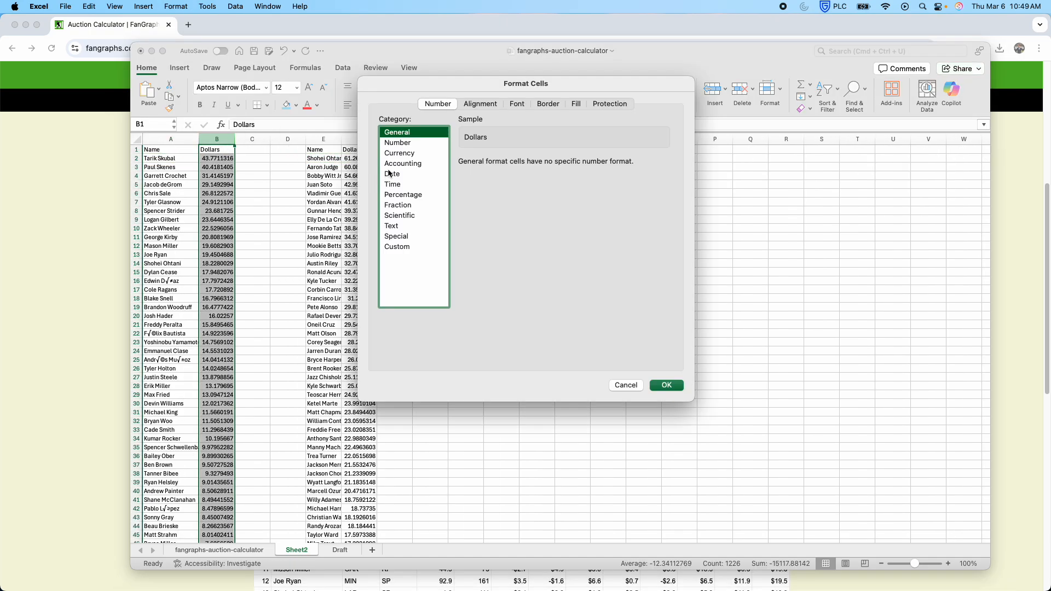
pyautogui.click(402, 154)
pyautogui.press('Return')
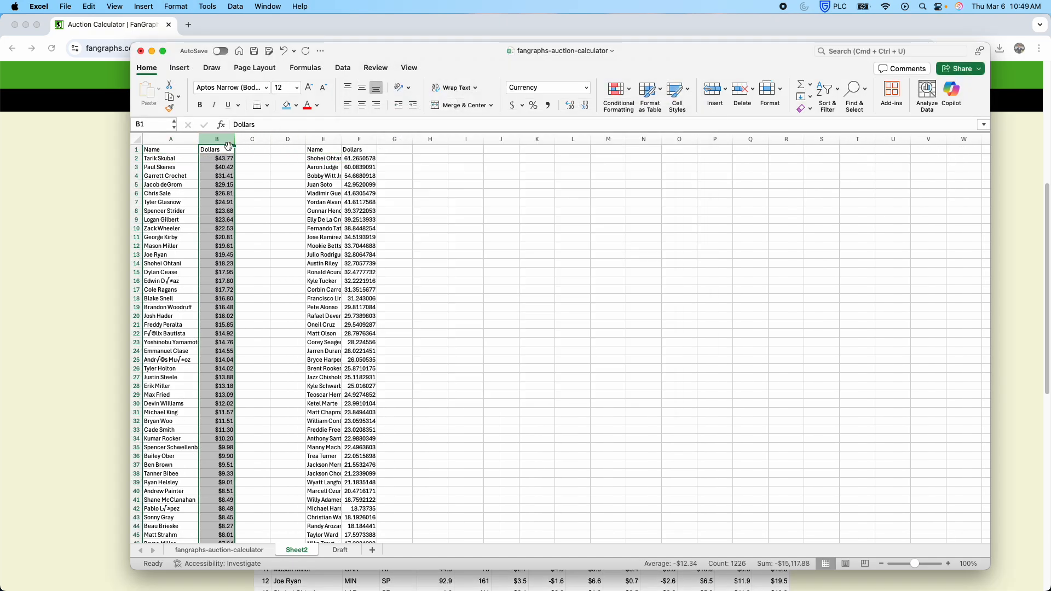
# Add filters to the combined list's Name and Dollars headers and sort Dollars in descending order
pyautogui.click(222, 150)
pyautogui.click(343, 67)
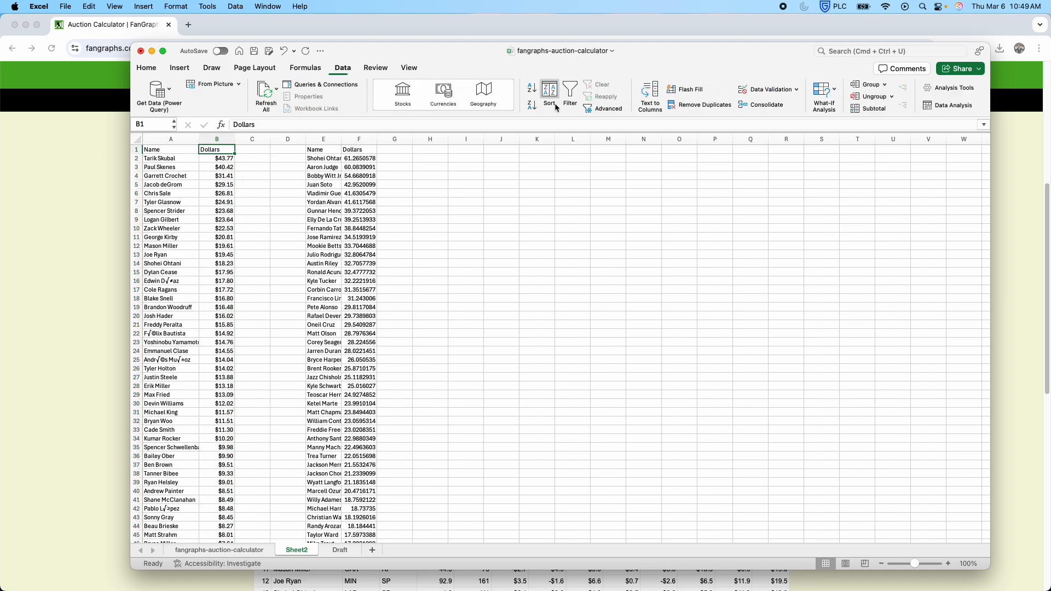
pyautogui.click(570, 93)
pyautogui.click(217, 139)
pyautogui.click(230, 150)
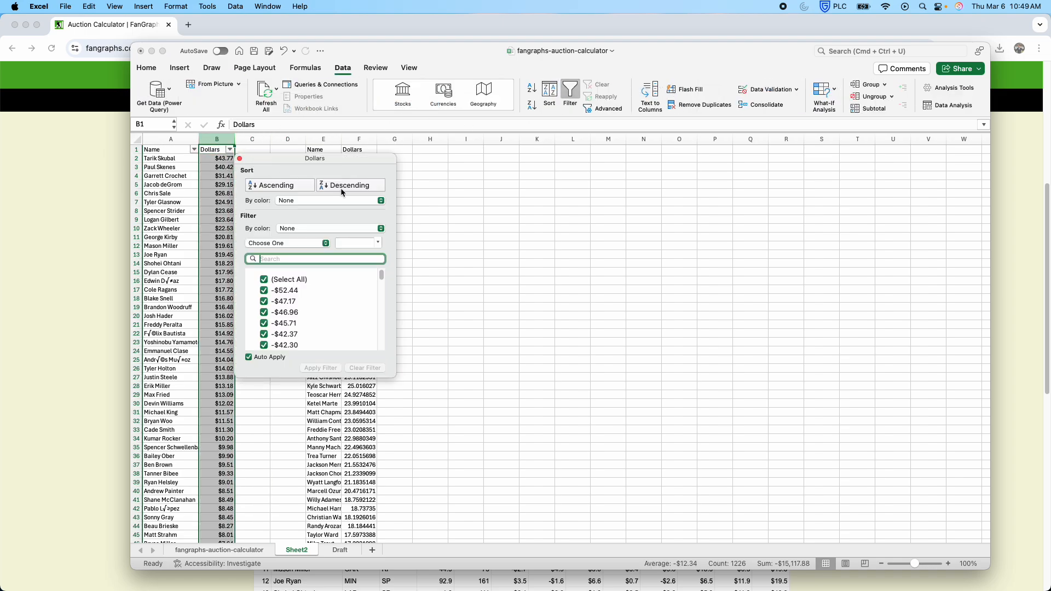
pyautogui.click(350, 185)
pyautogui.click(227, 199)
# Delete row 3, the duplicate Shohei Ohtani entry, from the sorted list
pyautogui.click(167, 159)
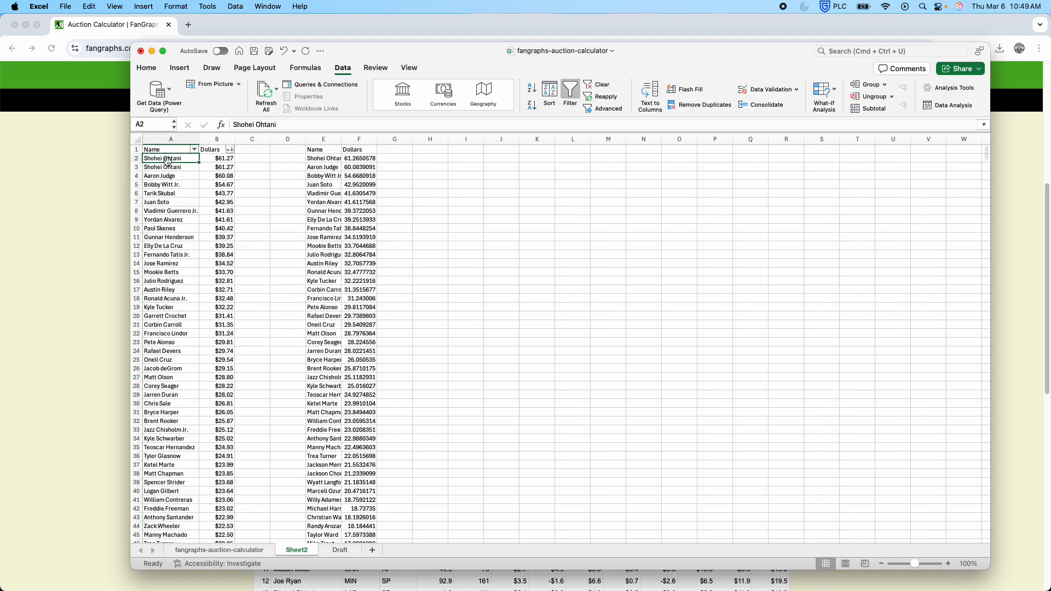
pyautogui.click(133, 169)
pyautogui.rightClick(133, 168)
pyautogui.click(159, 242)
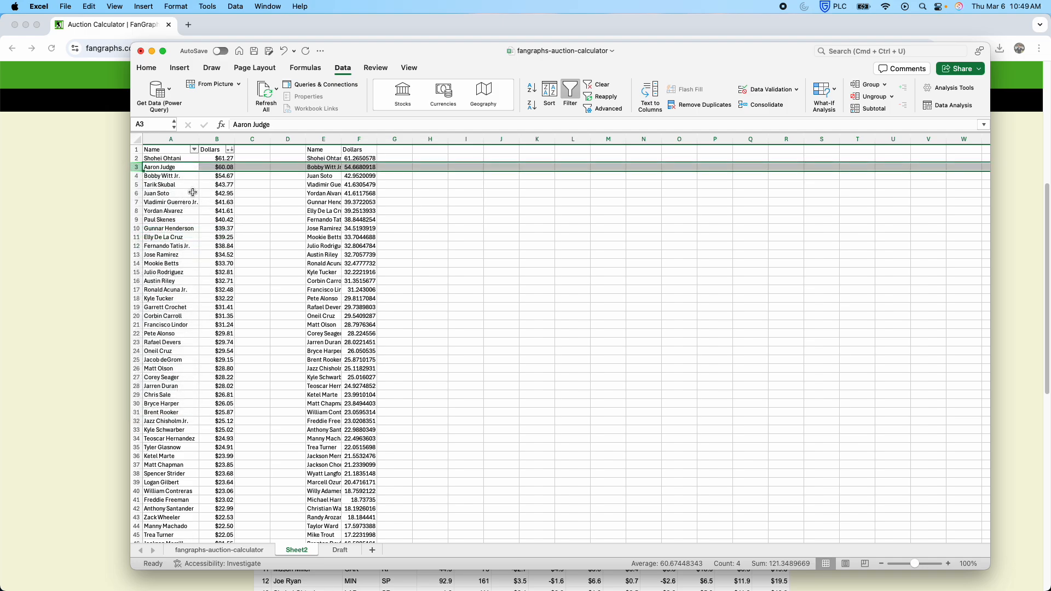
# Examine the top of the combined hitter and pitcher ranking by dollar value
pyautogui.press('Up')
pyautogui.press('Down')
pyautogui.press('Down')
pyautogui.press('Down')
pyautogui.press('Down')
pyautogui.press('Down')
pyautogui.press('Down')
pyautogui.press('Down')
pyautogui.press('Down')
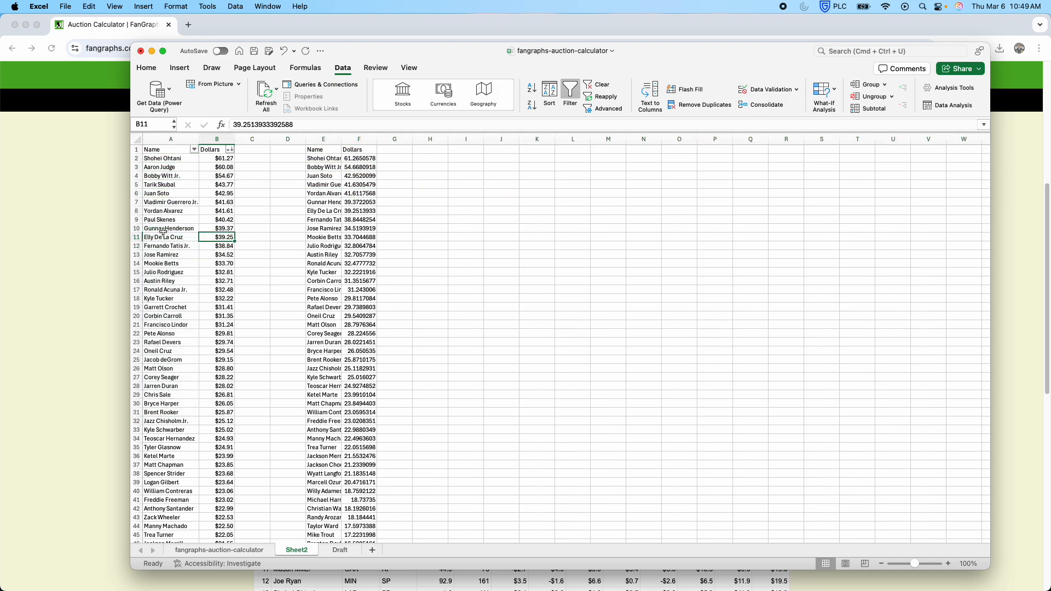
pyautogui.moveTo(167, 167); pyautogui.dragTo(200, 313)
pyautogui.click(201, 316)
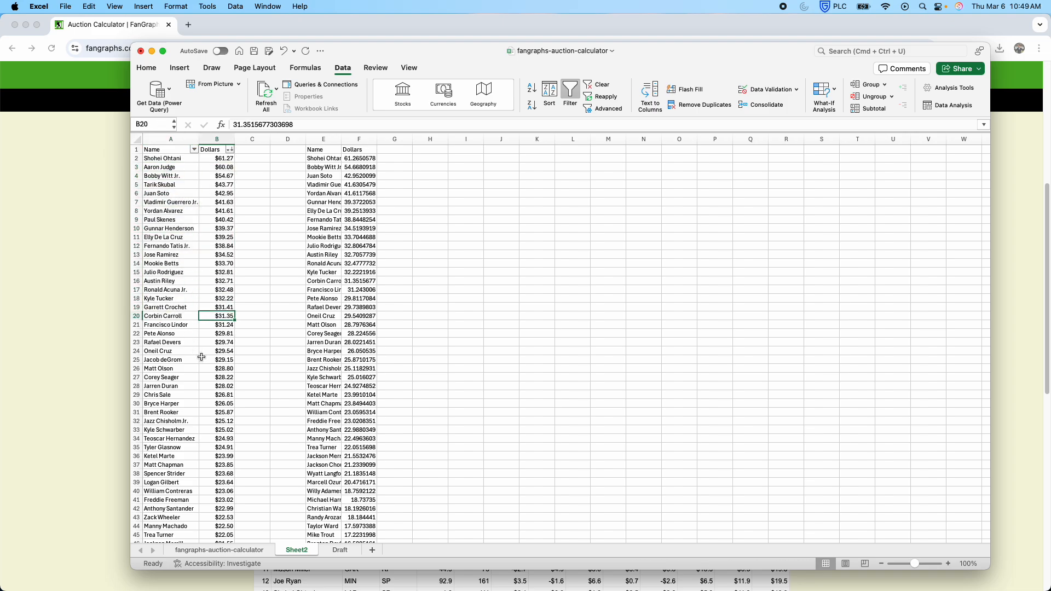
# Switch to Chrome and view the league settings at the top of the FanGraphs Auction Calculator page
pyautogui.press('super+Tab')
pyautogui.scroll(5, 322, 294)
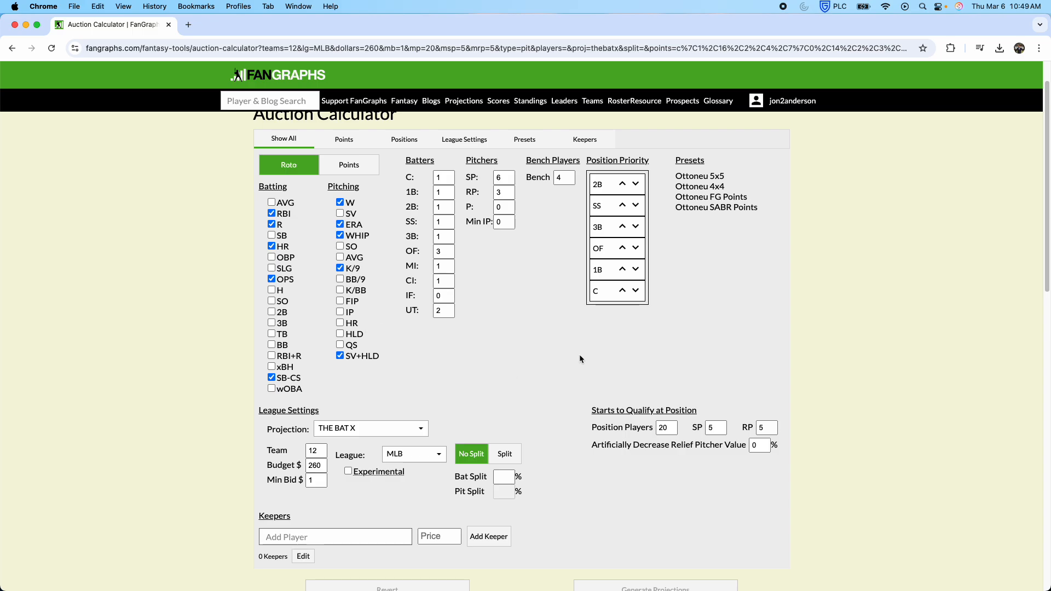
pyautogui.scroll(1, 412, 335)
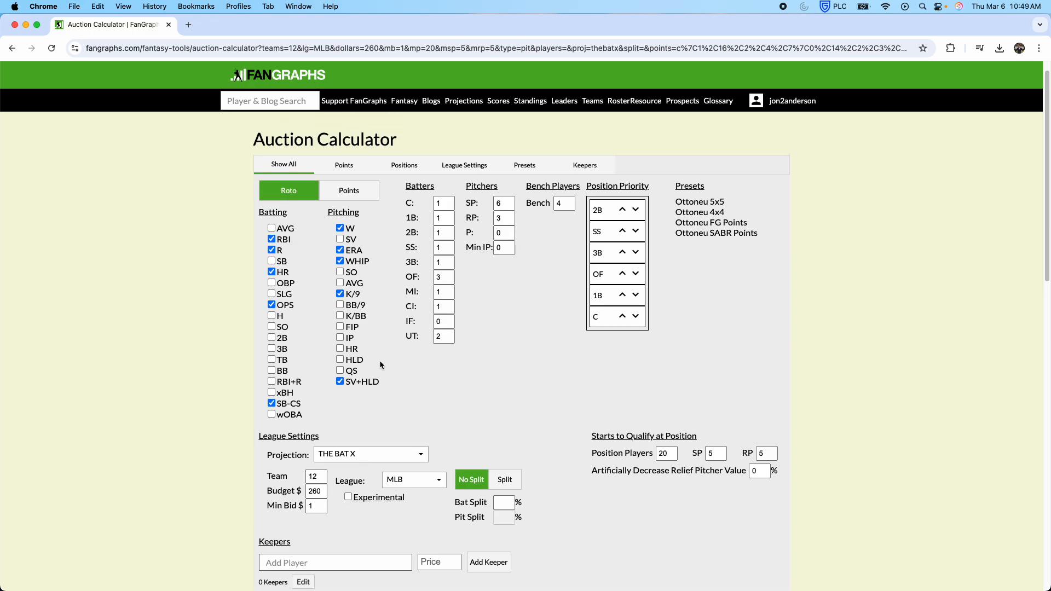